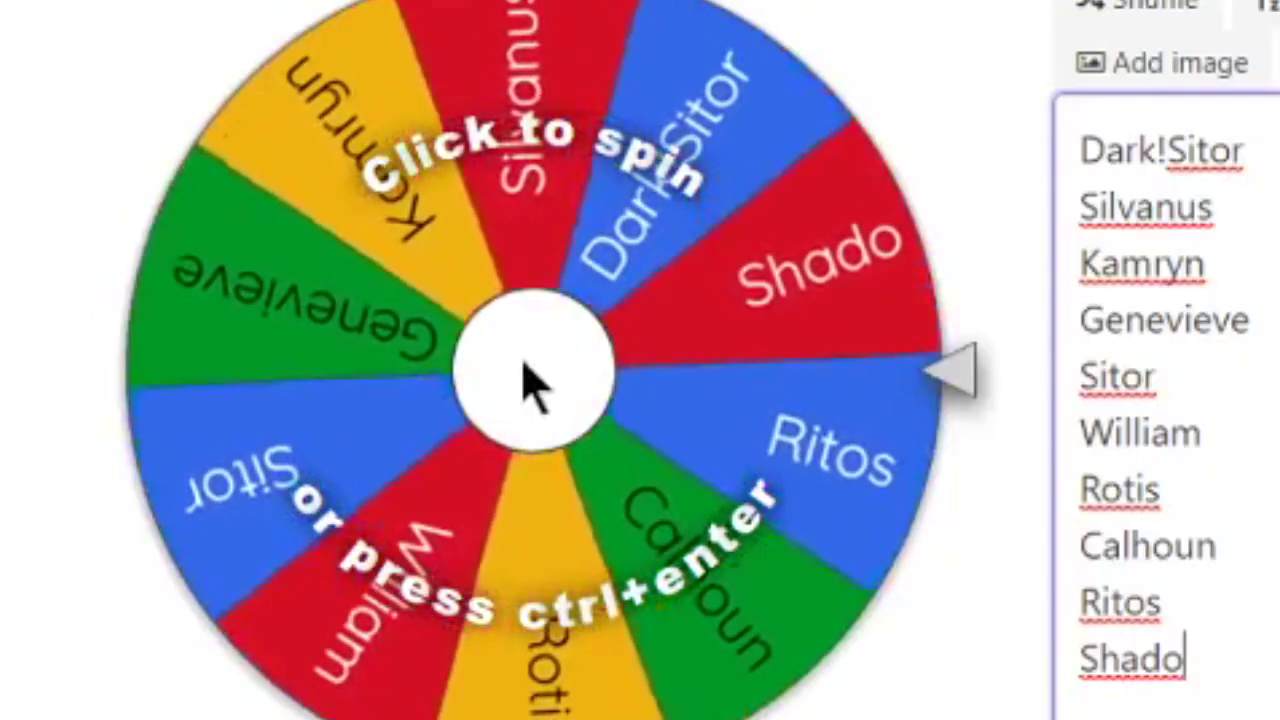
# Spin the name wheel to pick a random character to draw
pyautogui.click(493, 322)
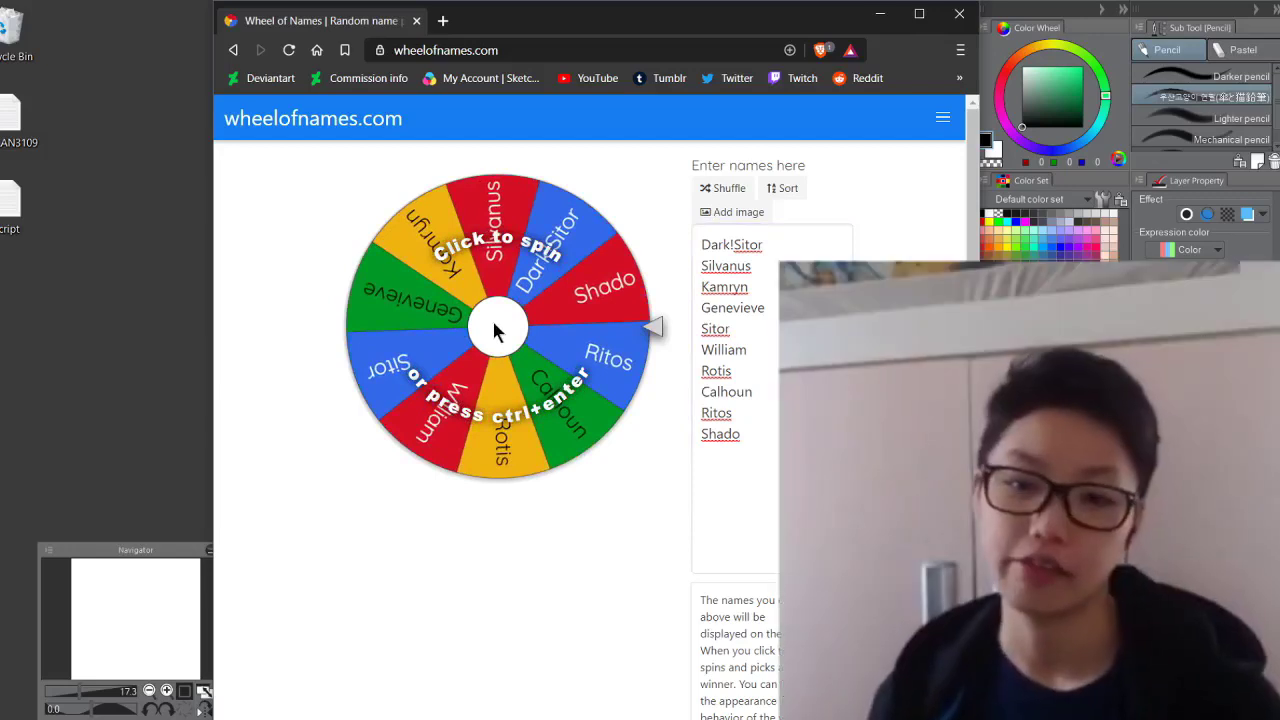
pyautogui.click(495, 333)
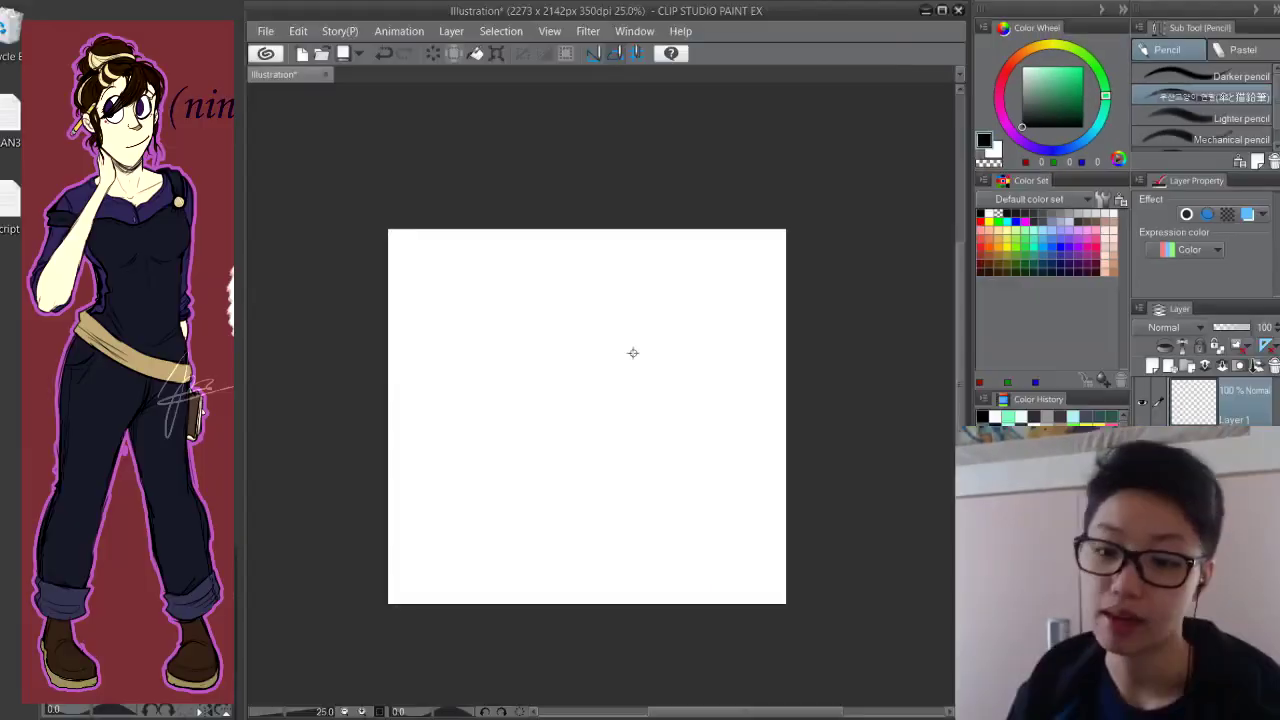
# Sketch the head in pencil as a circle with an angular jaw and pointed chin below it
pyautogui.scroll(2, 631, 351)
pyautogui.moveTo(668, 201); pyautogui.dragTo(641, 340)
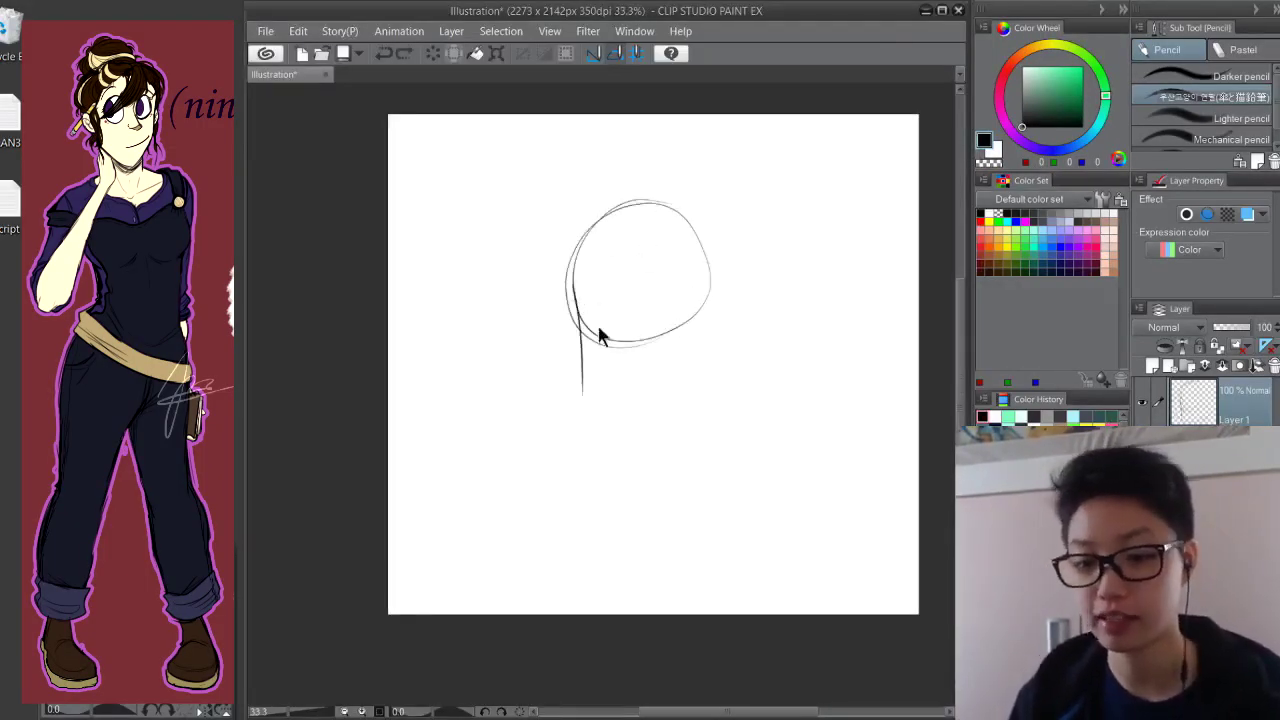
pyautogui.hotkey('ctrl', 'z')
pyautogui.moveTo(571, 285); pyautogui.dragTo(591, 387)
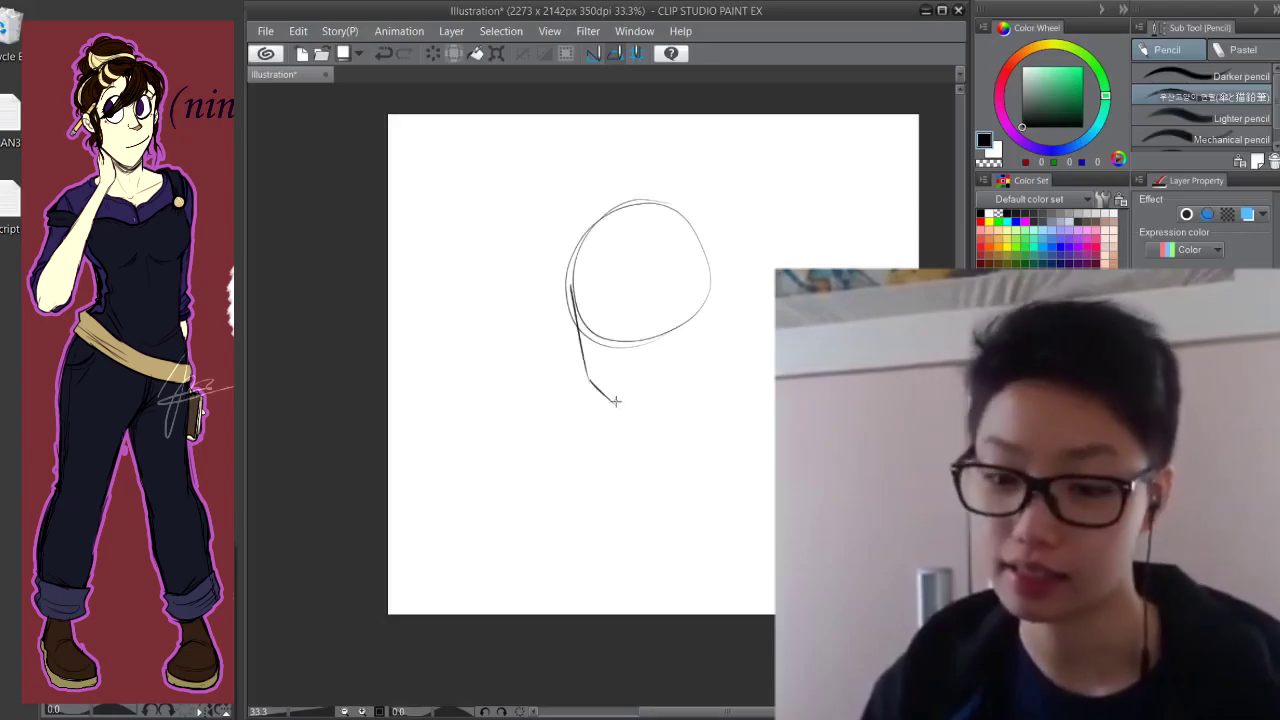
pyautogui.moveTo(580, 594)
pyautogui.mouseDown()
pyautogui.moveTo(643, 590)
pyautogui.moveTo(693, 565)
pyautogui.moveTo(712, 435)
pyautogui.mouseUp()
pyautogui.moveTo(714, 531); pyautogui.dragTo(728, 418)
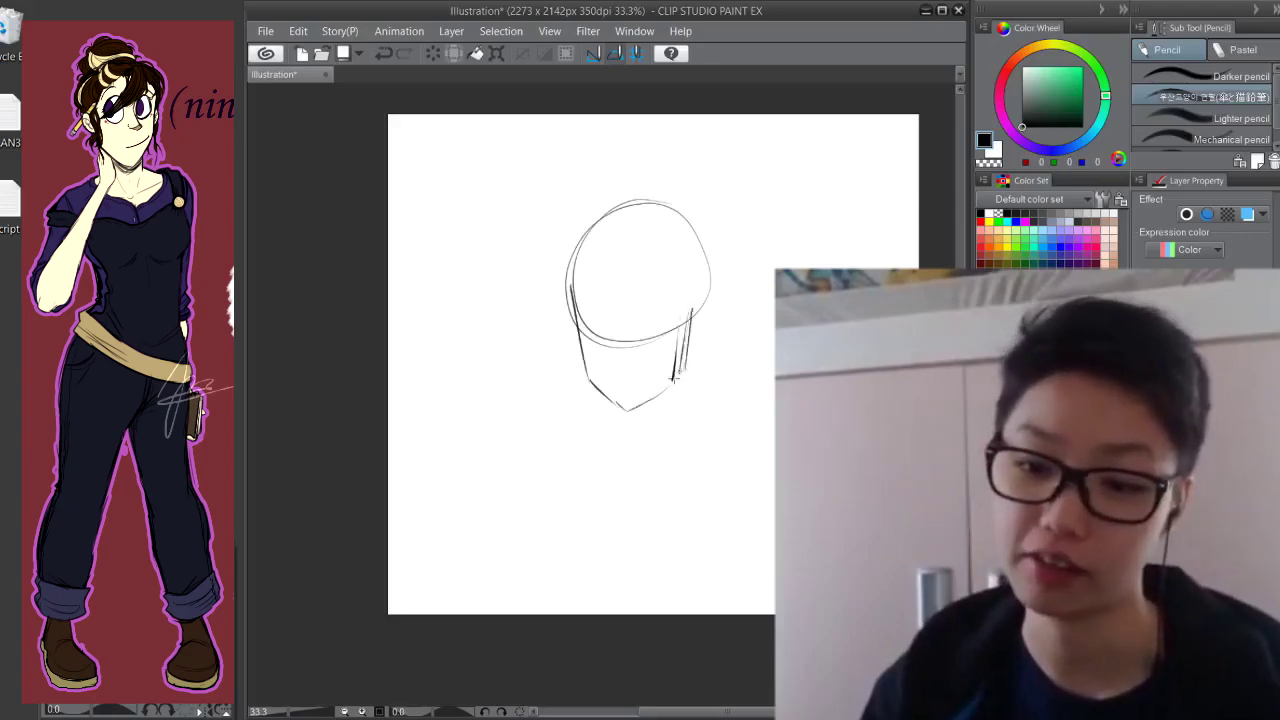
pyautogui.moveTo(693, 310); pyautogui.dragTo(685, 347)
# Sketch the parted, side-swept fringe, the ear with its loose lock, and the tied-up hair on the head
pyautogui.moveTo(637, 223); pyautogui.dragTo(579, 371)
pyautogui.moveTo(621, 210); pyautogui.dragTo(680, 283)
pyautogui.moveTo(689, 319); pyautogui.dragTo(711, 379)
pyautogui.moveTo(690, 223); pyautogui.dragTo(668, 244)
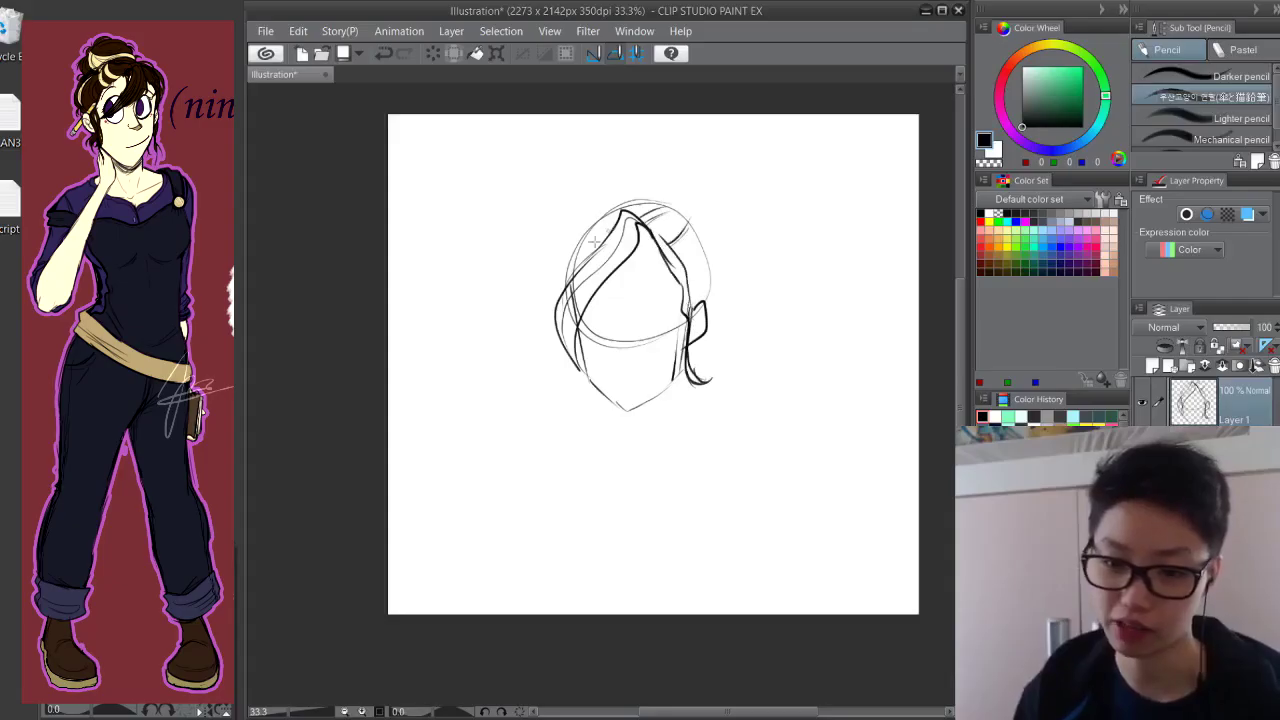
pyautogui.moveTo(576, 270)
pyautogui.mouseDown()
pyautogui.moveTo(620, 203)
pyautogui.moveTo(701, 235)
pyautogui.mouseUp()
# Redraw the jaw line and add a vertical centre line and a horizontal eye line as face guides
pyautogui.moveTo(585, 379); pyautogui.dragTo(673, 382)
pyautogui.moveTo(621, 278); pyautogui.dragTo(621, 404)
pyautogui.moveTo(578, 326); pyautogui.dragTo(687, 323)
pyautogui.moveTo(679, 332); pyautogui.dragTo(674, 382)
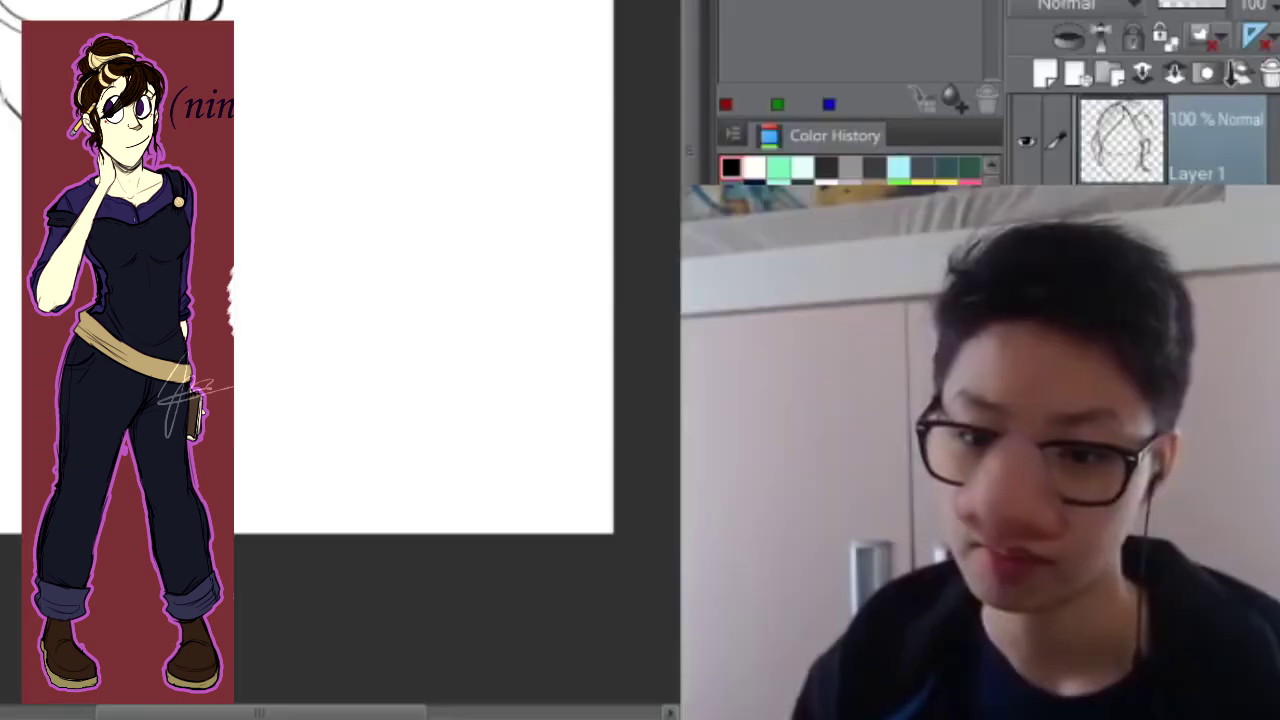
# Sketch the nose, then the larger eye with its pupil, lashes and eyebrow
pyautogui.moveTo(588, 277); pyautogui.dragTo(581, 351)
pyautogui.moveTo(596, 353); pyautogui.dragTo(606, 345)
pyautogui.moveTo(613, 275); pyautogui.dragTo(695, 272)
pyautogui.moveTo(615, 278); pyautogui.dragTo(694, 275)
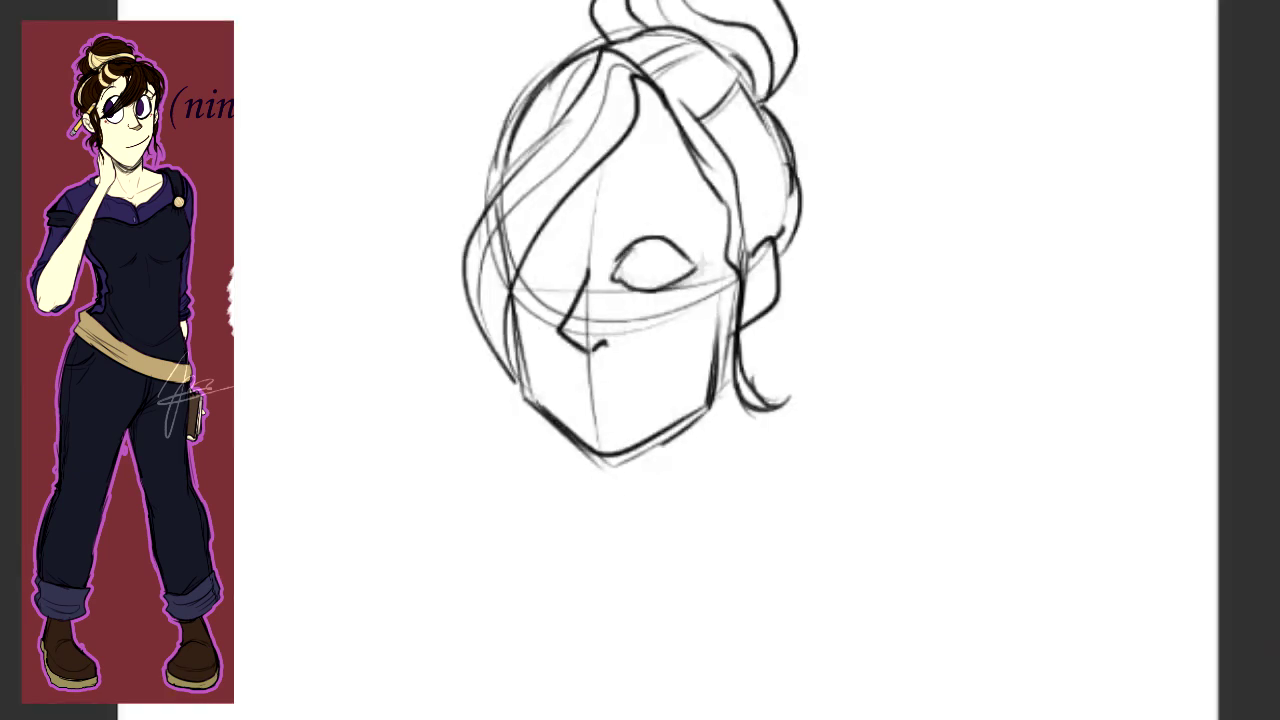
pyautogui.moveTo(623, 205); pyautogui.dragTo(683, 208)
pyautogui.moveTo(650, 243); pyautogui.dragTo(654, 288)
pyautogui.moveTo(672, 243)
pyautogui.mouseDown()
pyautogui.moveTo(664, 288)
pyautogui.moveTo(700, 232)
pyautogui.mouseUp()
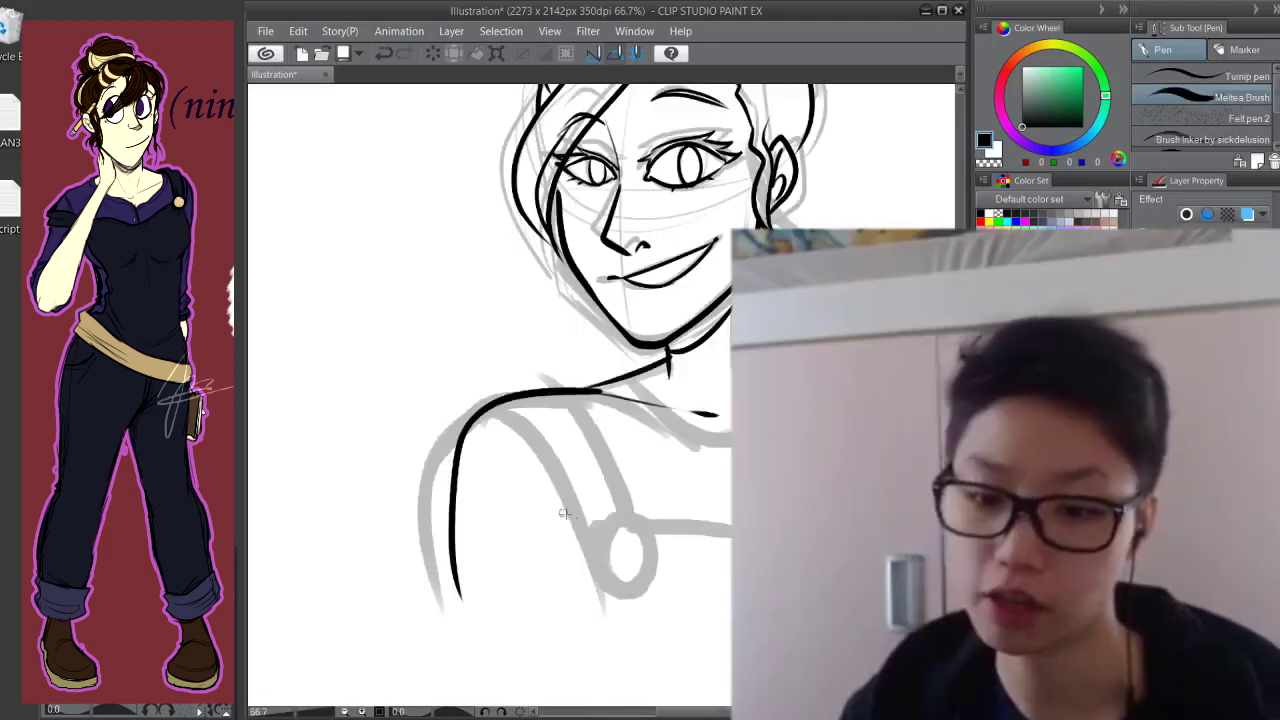
# Ink the shoulders, collarbones and overall straps with their round buttons over the sketch, using the Meltea Brush
pyautogui.moveTo(521, 386); pyautogui.dragTo(458, 626)
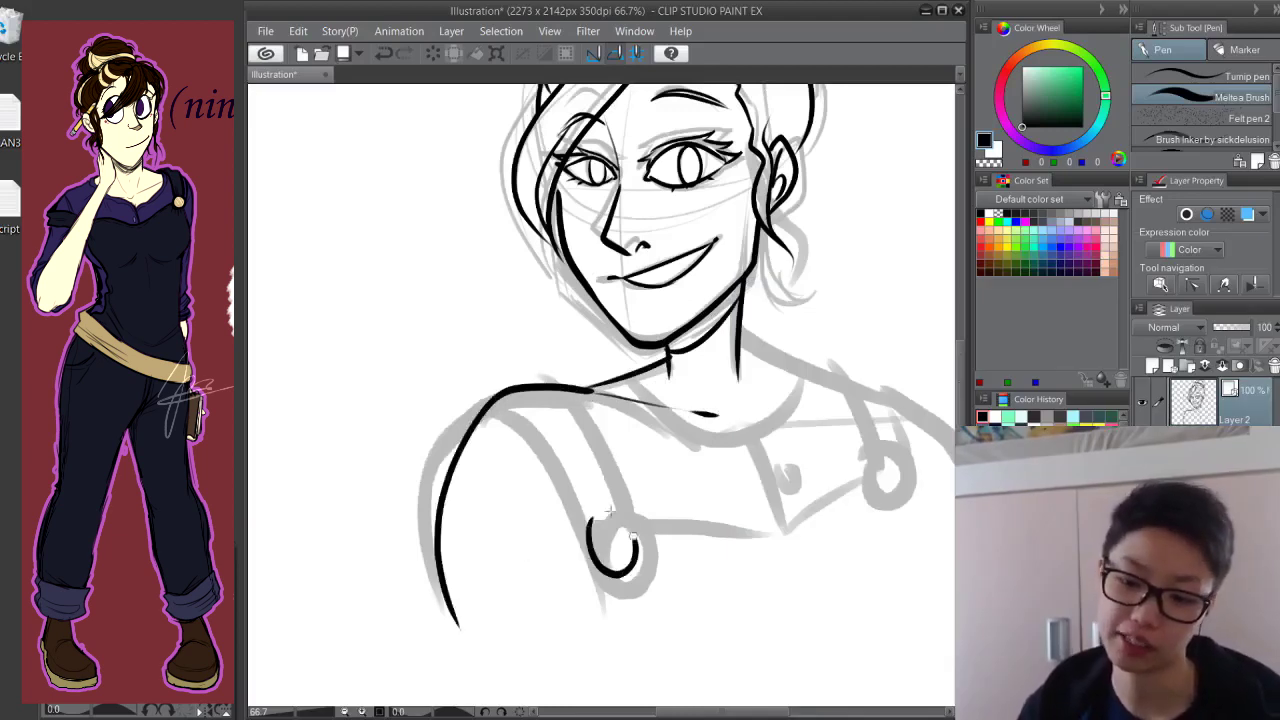
pyautogui.hotkey('ctrl', 'z')
pyautogui.hotkey('ctrl', 'z')
pyautogui.moveTo(602, 496); pyautogui.dragTo(593, 511)
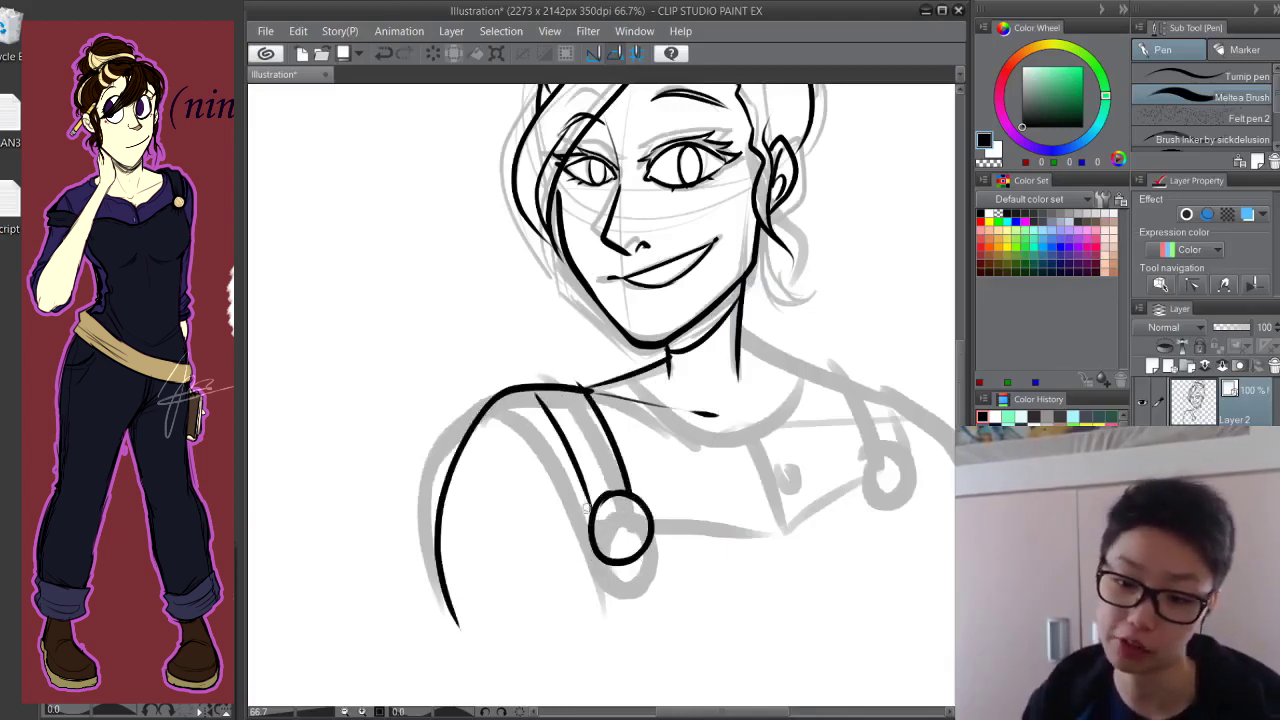
pyautogui.moveTo(662, 400)
pyautogui.mouseDown()
pyautogui.moveTo(547, 397)
pyautogui.moveTo(698, 392)
pyautogui.mouseUp()
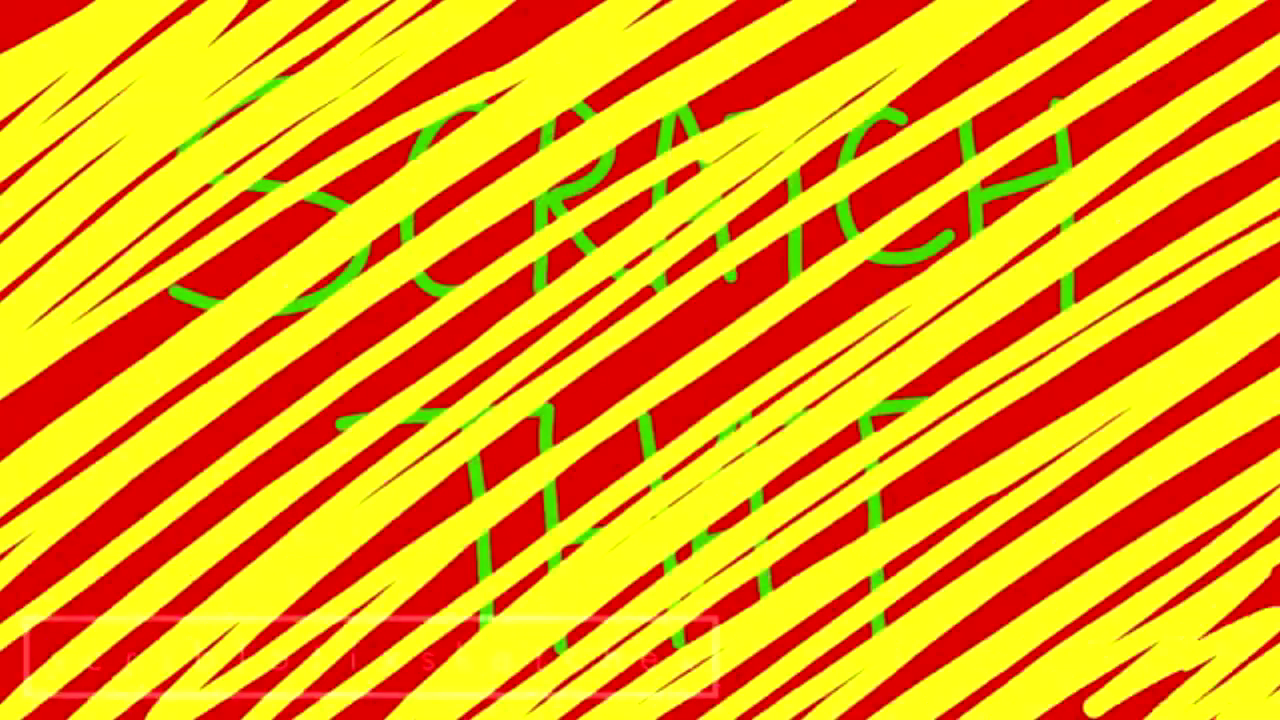
pyautogui.moveTo(705, 372)
pyautogui.mouseDown()
pyautogui.moveTo(855, 500)
pyautogui.moveTo(877, 565)
pyautogui.mouseUp()
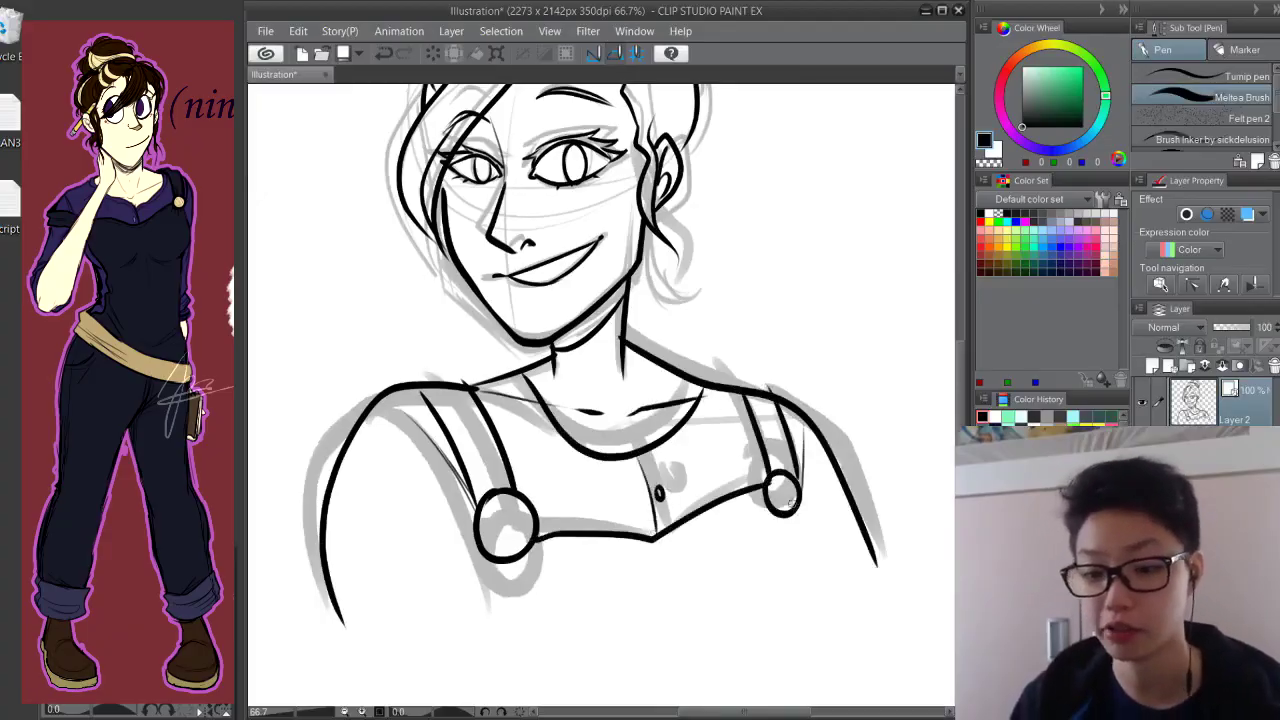
pyautogui.moveTo(726, 434); pyautogui.dragTo(800, 560)
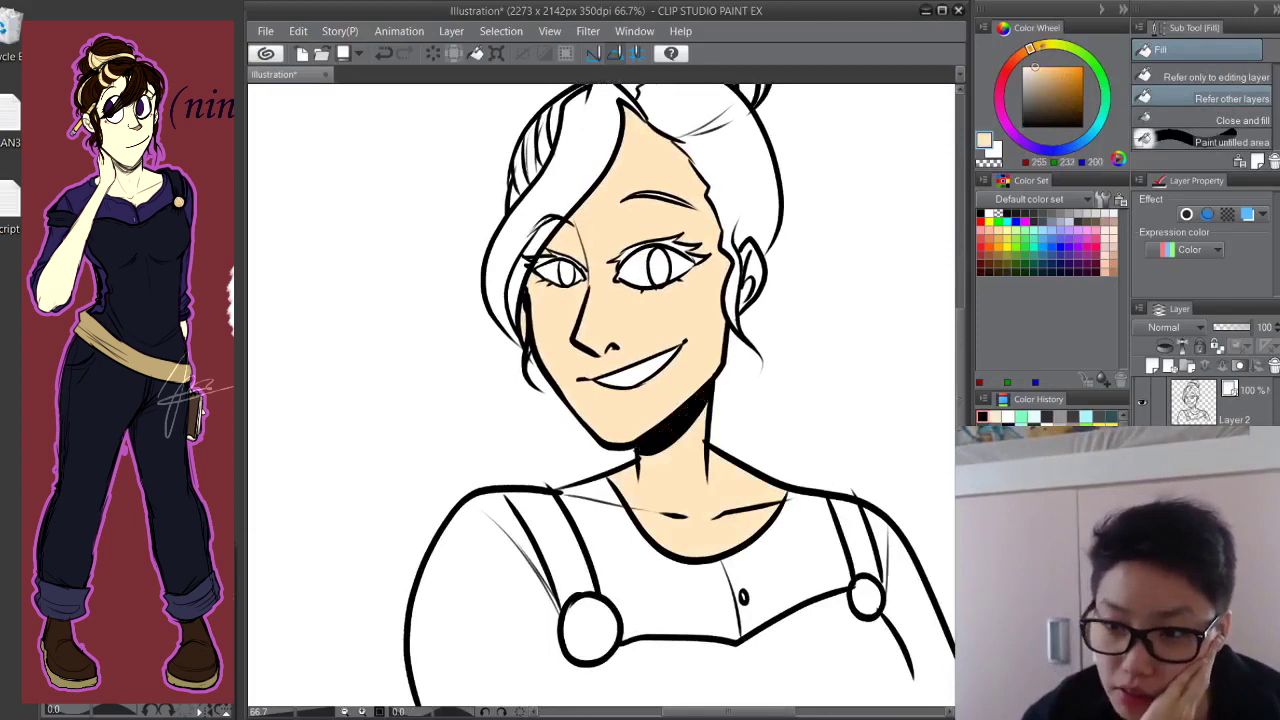
# Fill the ear with the skin colour and raise the skin layer's luminosity to 12
pyautogui.click(755, 268)
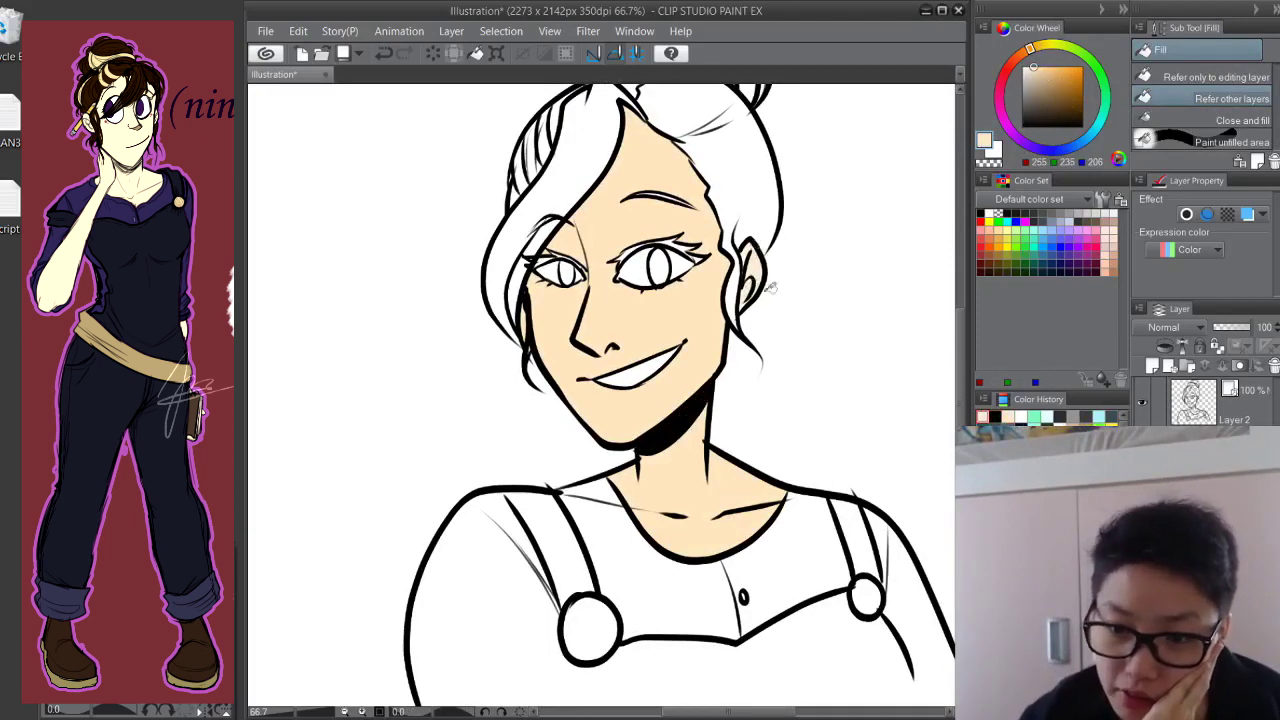
pyautogui.hotkey('ctrl', 'u')
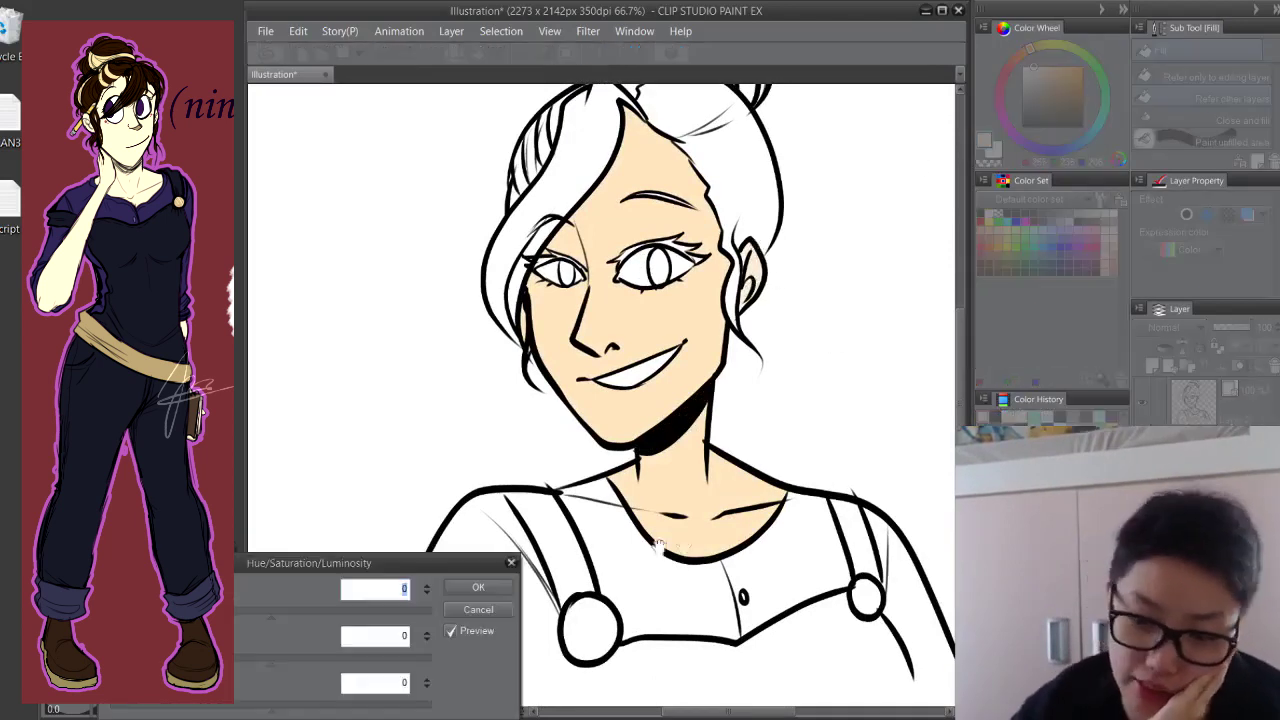
pyautogui.moveTo(271, 708); pyautogui.dragTo(290, 704)
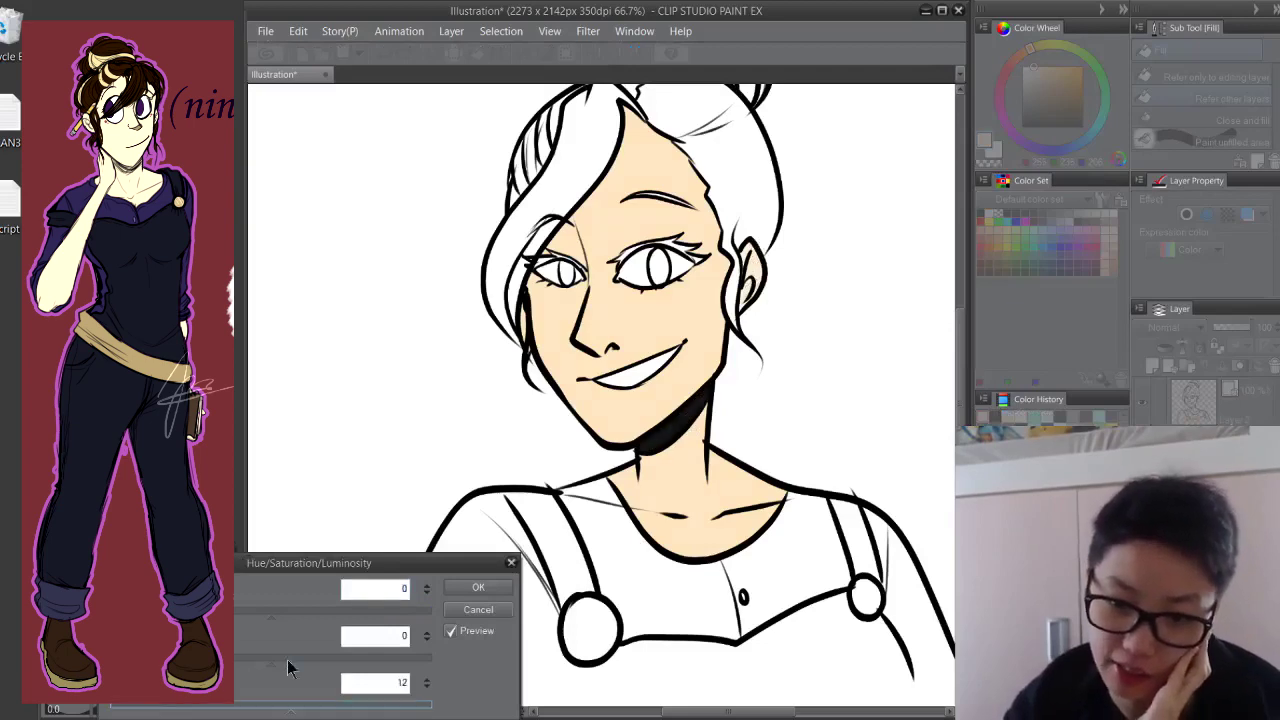
pyautogui.click(490, 590)
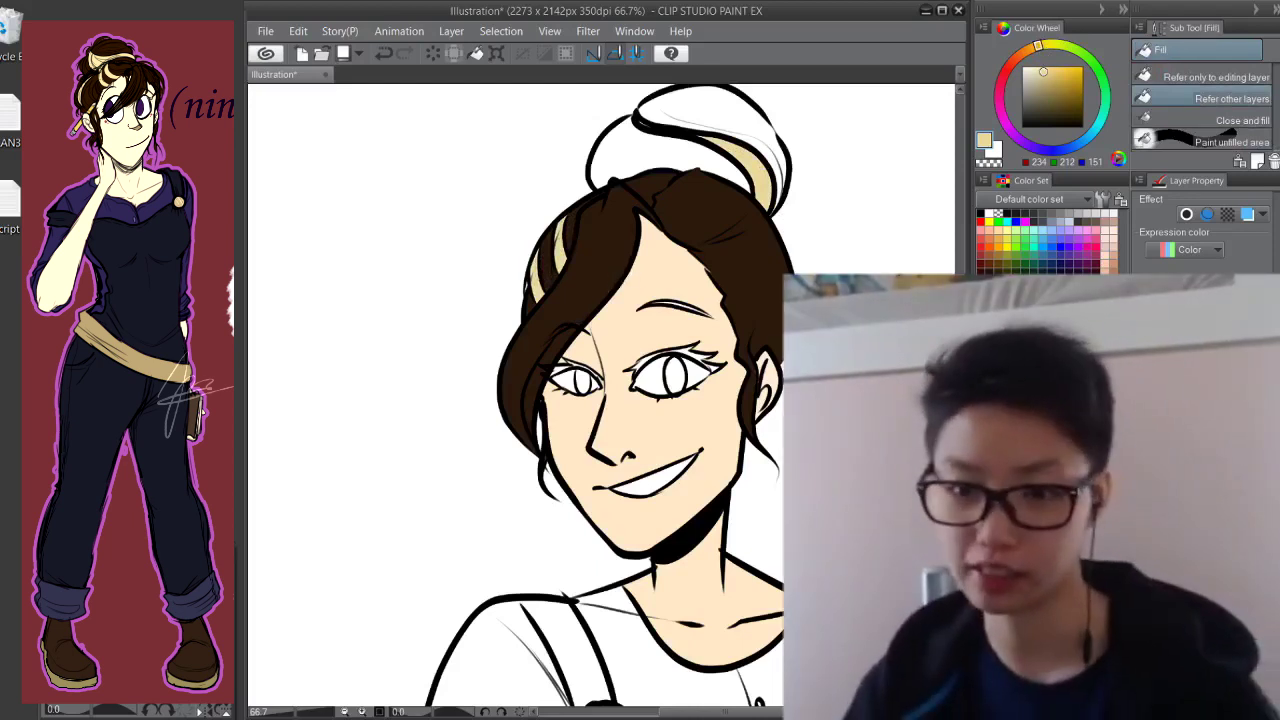
# Fill the hair bun with the dark brown sampled from the fringe and dab a pink mark below the smaller eye
pyautogui.keyDown('alt'); pyautogui.click(627, 254); pyautogui.keyUp('alt')
pyautogui.click(676, 152)
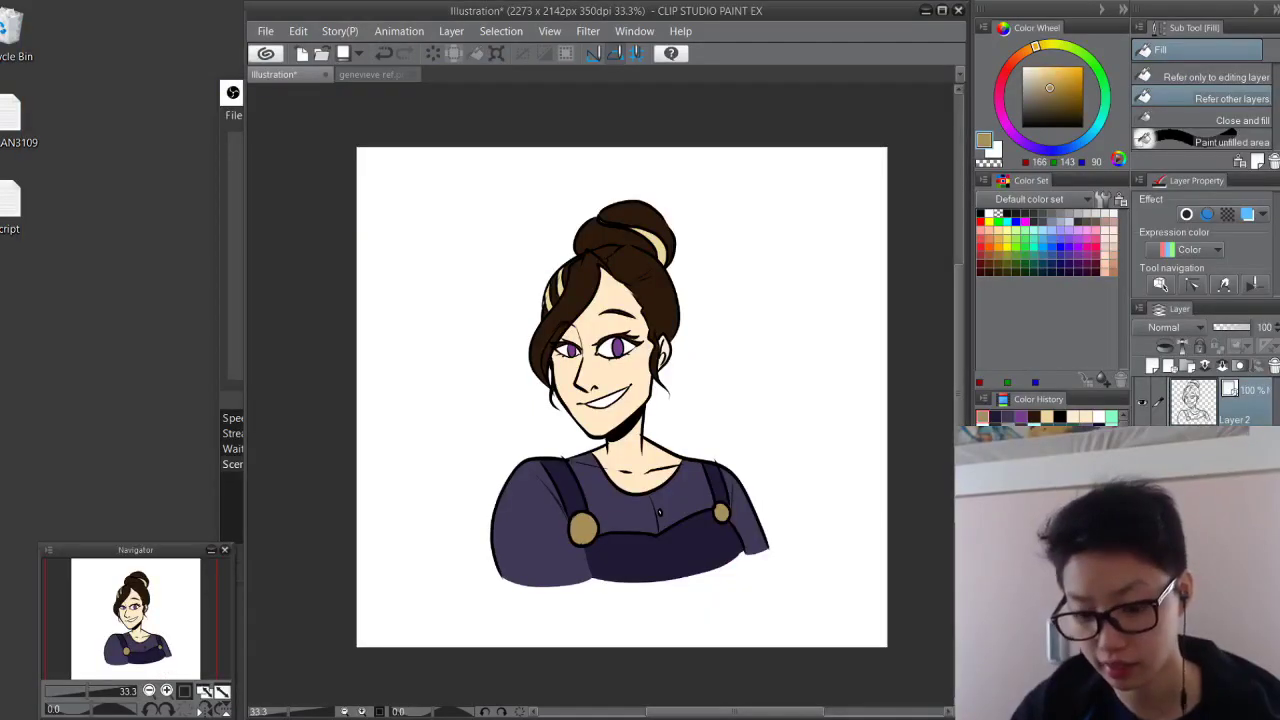
pyautogui.hotkey('ctrl', 'v')
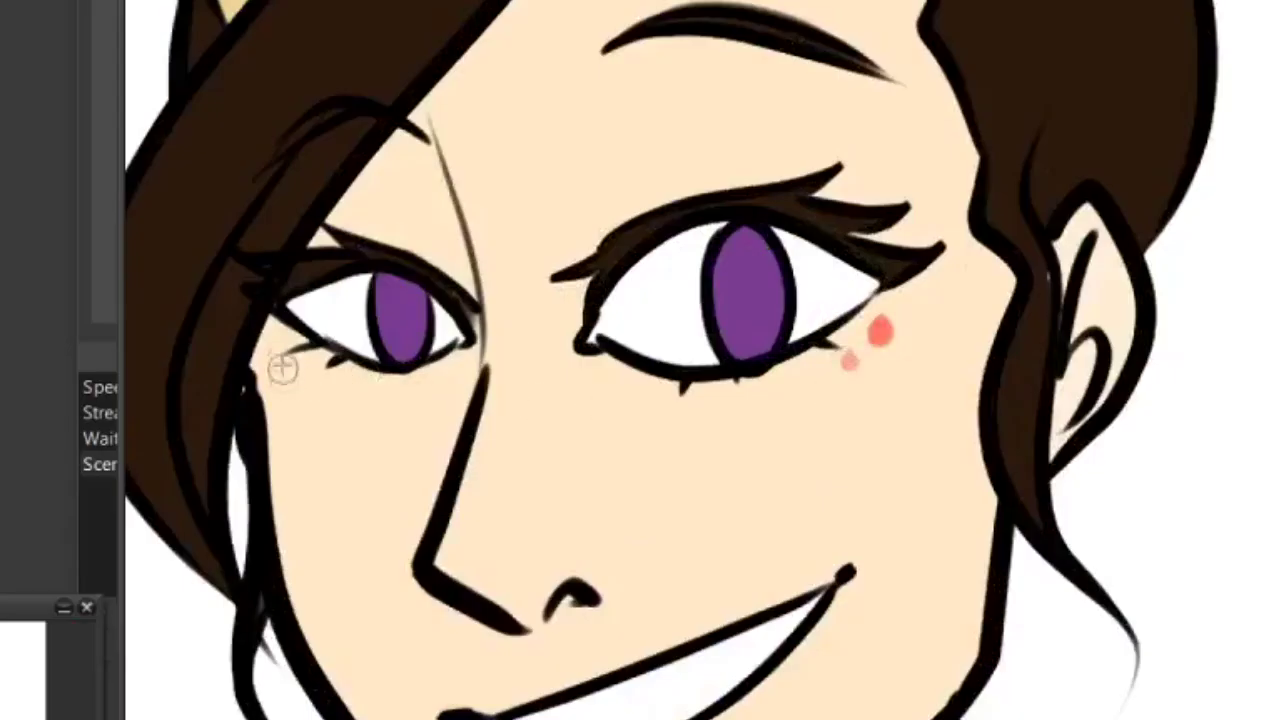
pyautogui.click(279, 364)
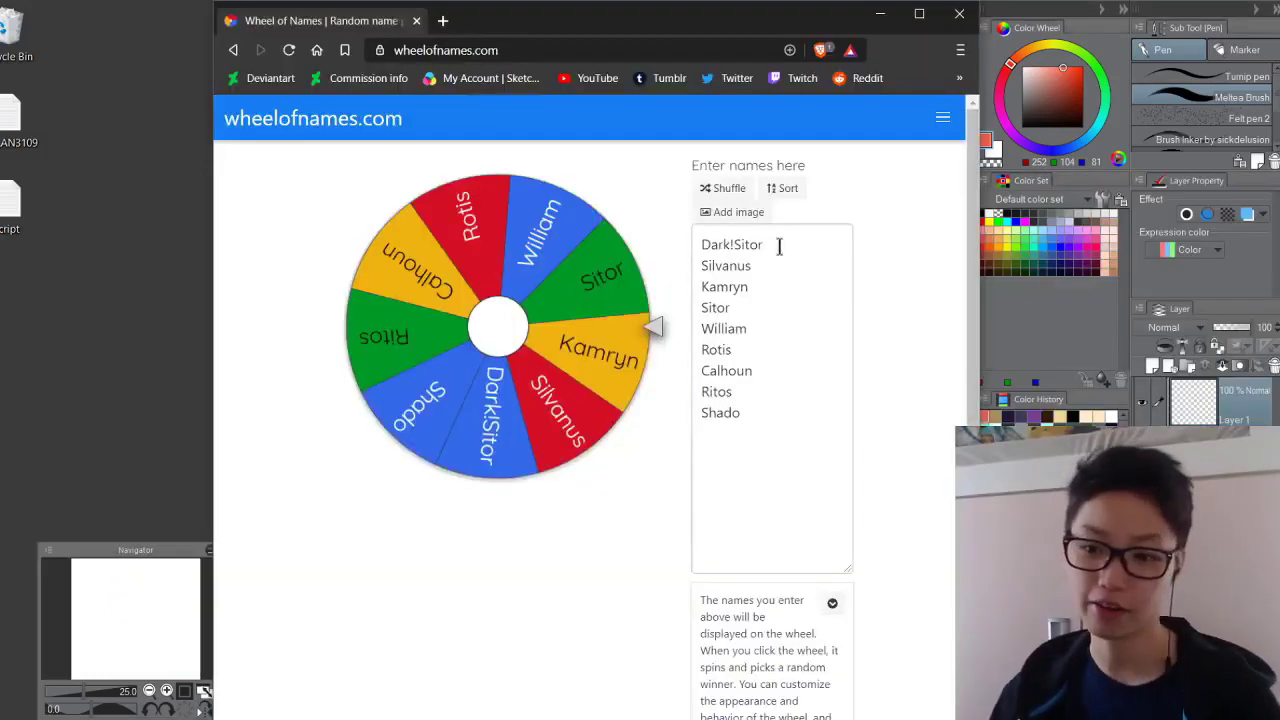
# Spin the wheel on wheelofnames.com for the next character, remove Dark!Sitor from the names, and return to Clip Studio Paint
pyautogui.click(764, 268)
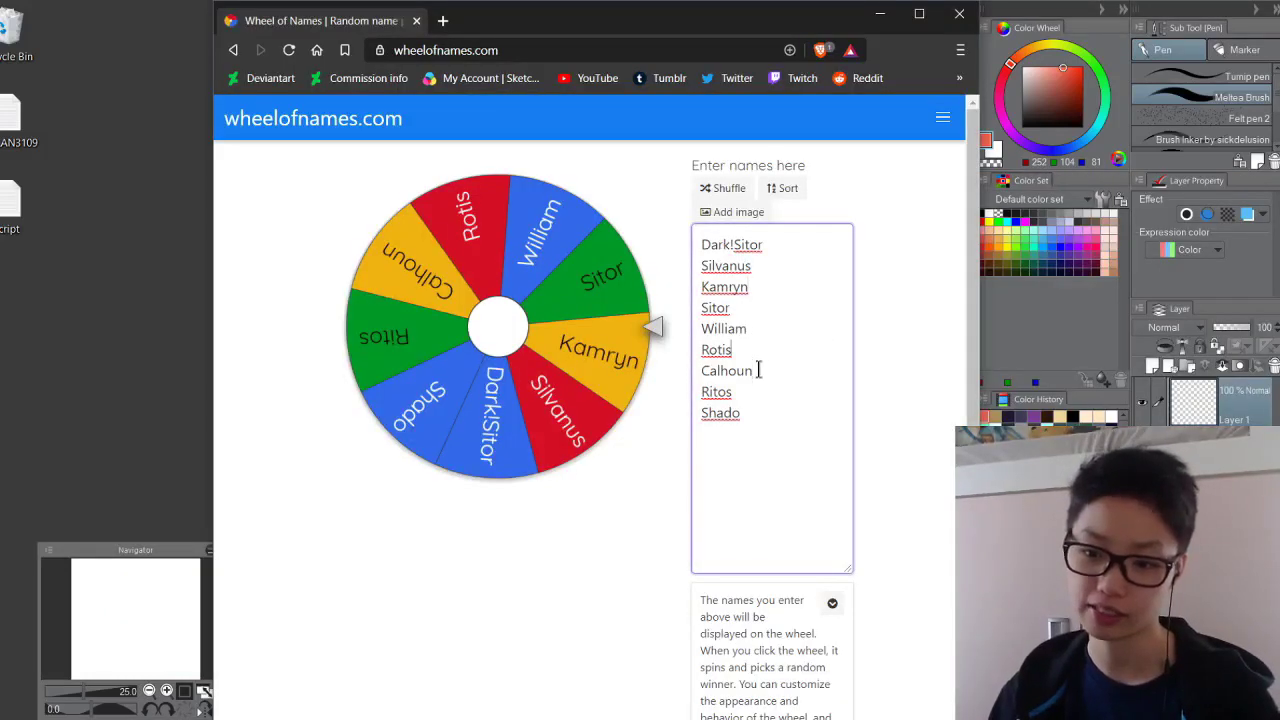
pyautogui.click(928, 416)
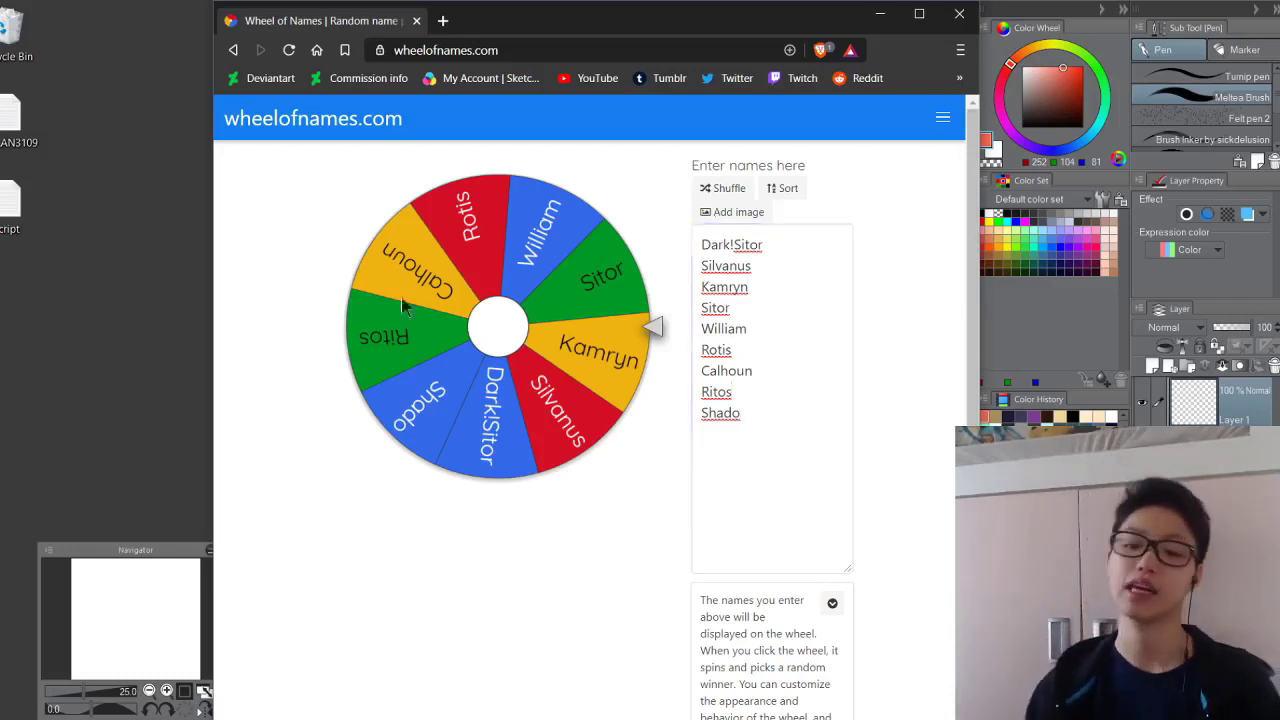
pyautogui.click(492, 341)
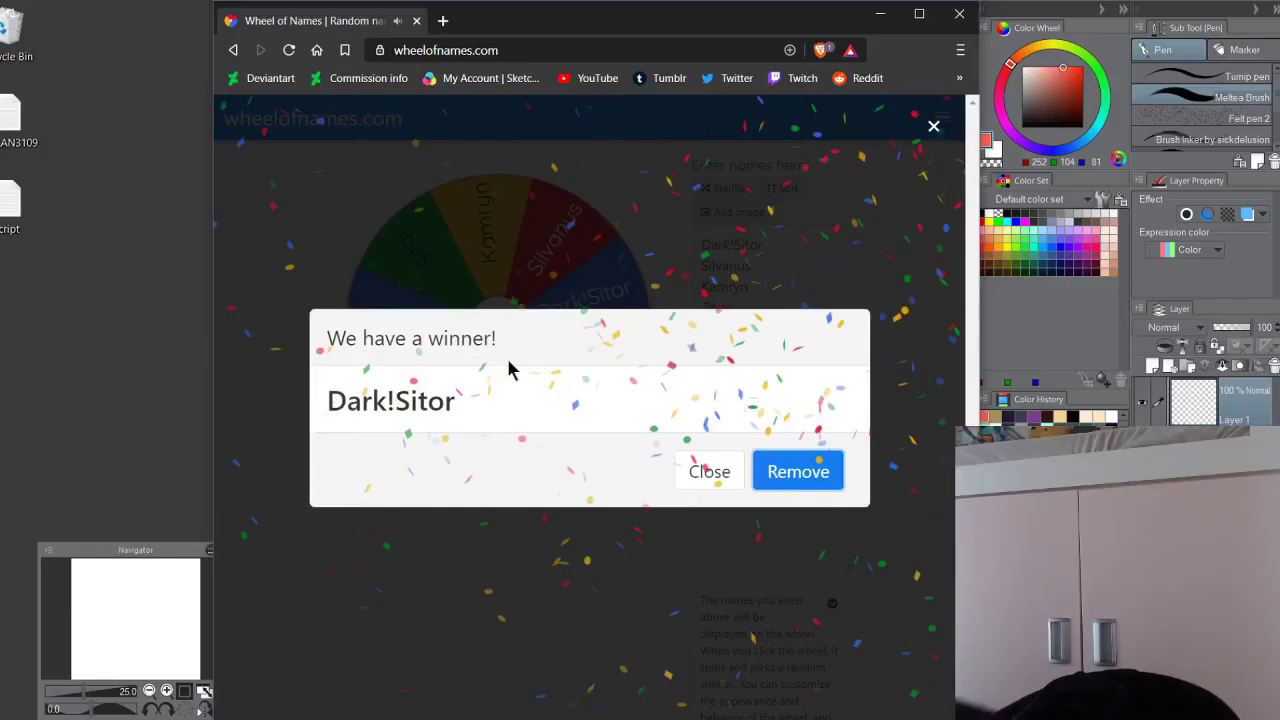
pyautogui.press('Return')
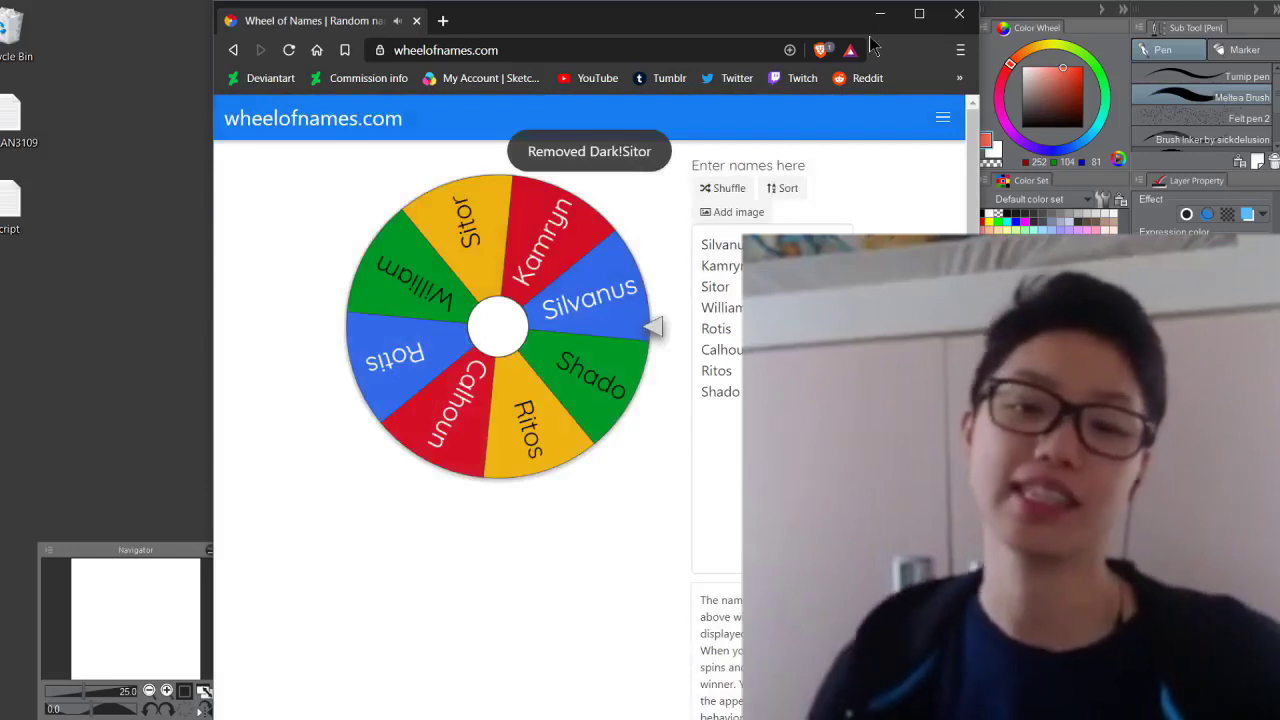
pyautogui.click(880, 14)
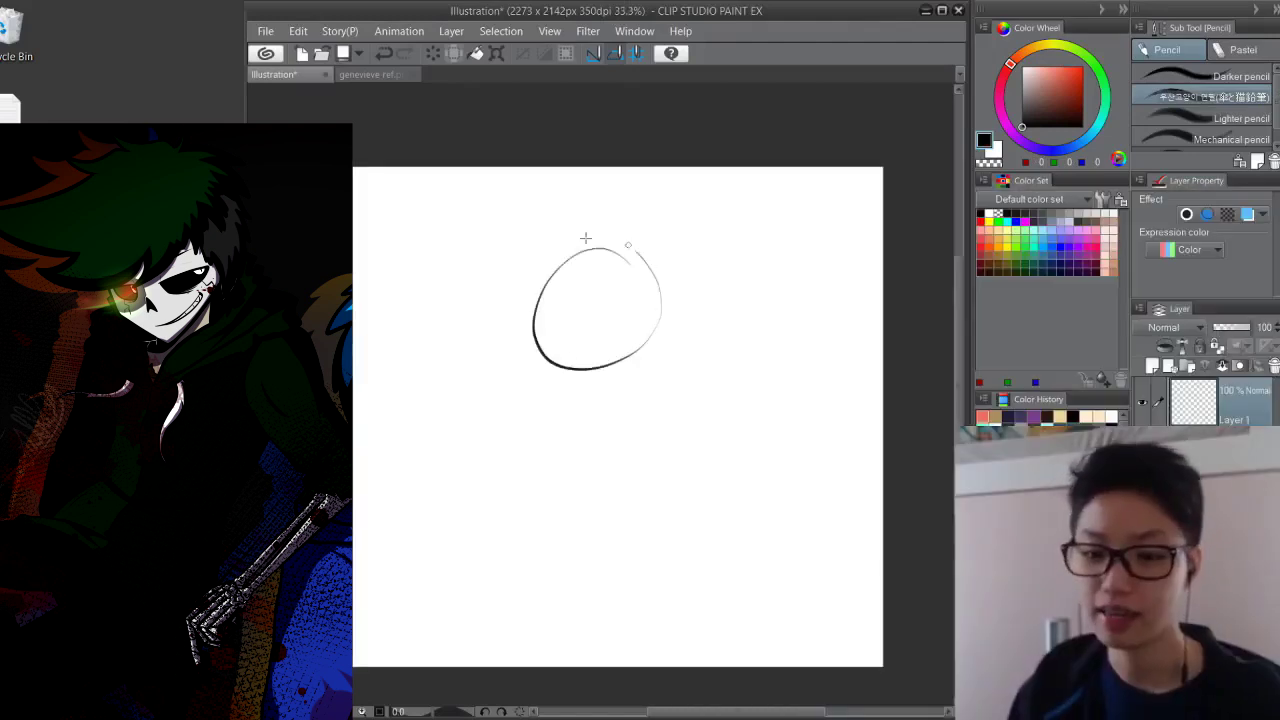
# Sketch the second character's round head and the outer edge of the hoodie's torso in pencil
pyautogui.moveTo(586, 238); pyautogui.dragTo(616, 327)
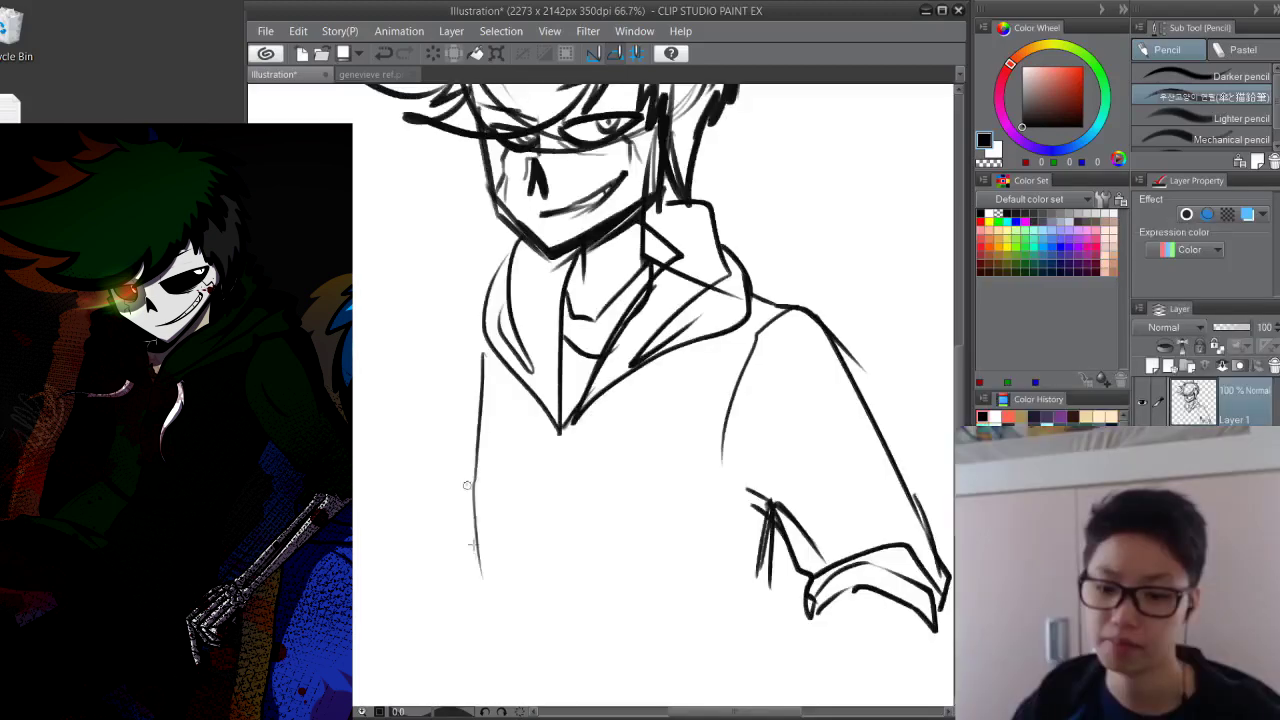
pyautogui.moveTo(470, 482); pyautogui.dragTo(490, 615)
pyautogui.moveTo(485, 590); pyautogui.dragTo(470, 457)
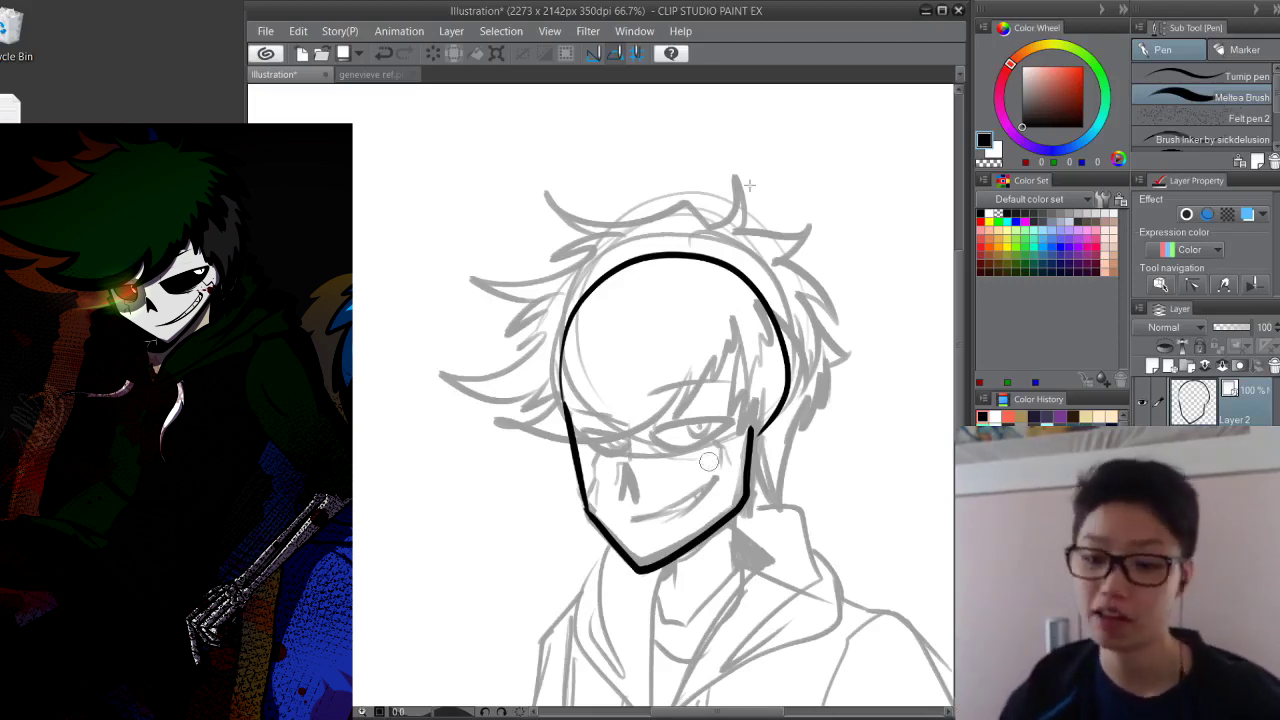
# Ink the top of the second character's hair, the spikes on the left side and the sweeping fringe
pyautogui.moveTo(745, 255); pyautogui.dragTo(761, 205)
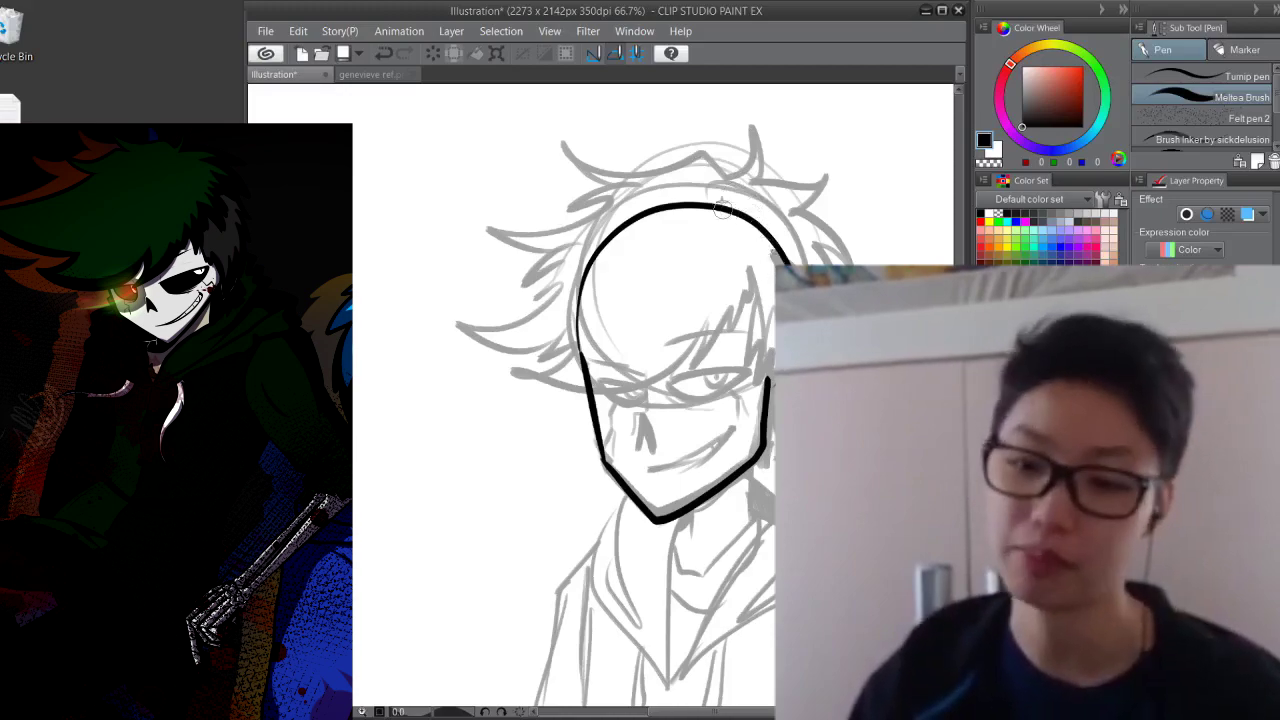
pyautogui.moveTo(723, 197); pyautogui.dragTo(607, 202)
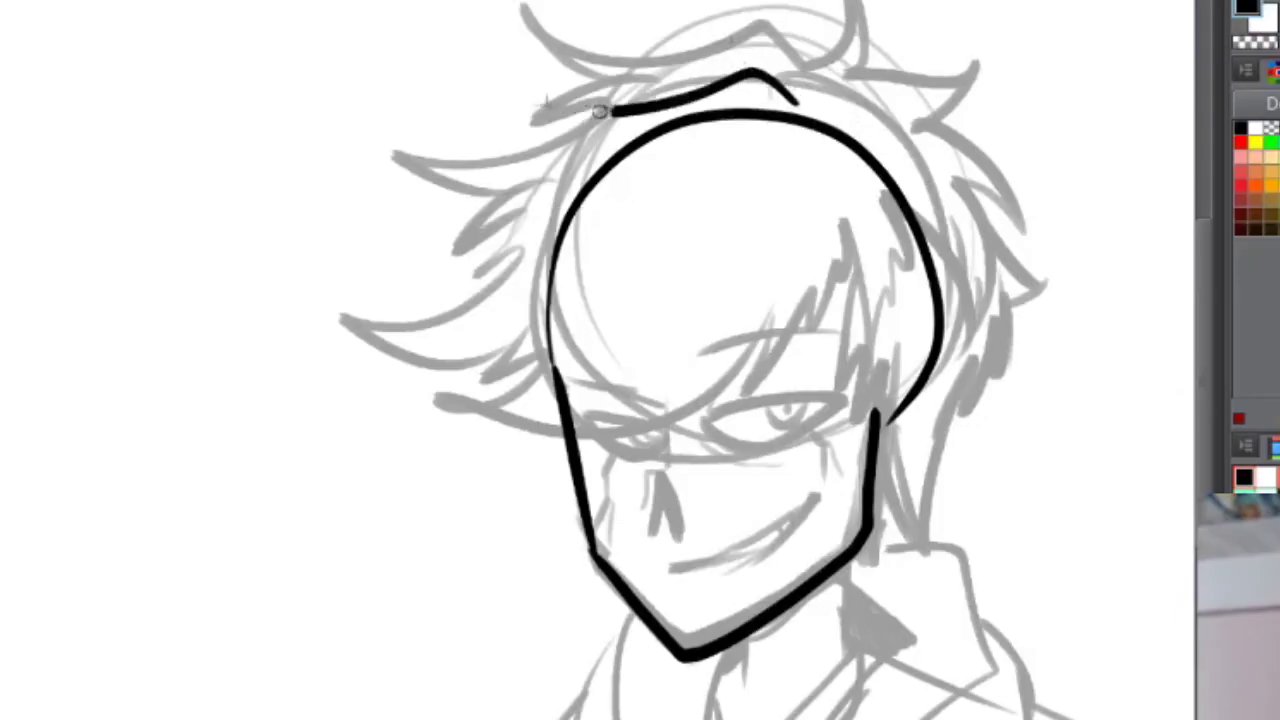
pyautogui.moveTo(600, 112)
pyautogui.mouseDown()
pyautogui.moveTo(570, 170)
pyautogui.moveTo(437, 211)
pyautogui.moveTo(518, 258)
pyautogui.moveTo(516, 300)
pyautogui.moveTo(432, 383)
pyautogui.moveTo(688, 355)
pyautogui.mouseUp()
pyautogui.moveTo(642, 425)
pyautogui.mouseDown()
pyautogui.moveTo(763, 301)
pyautogui.moveTo(828, 370)
pyautogui.mouseUp()
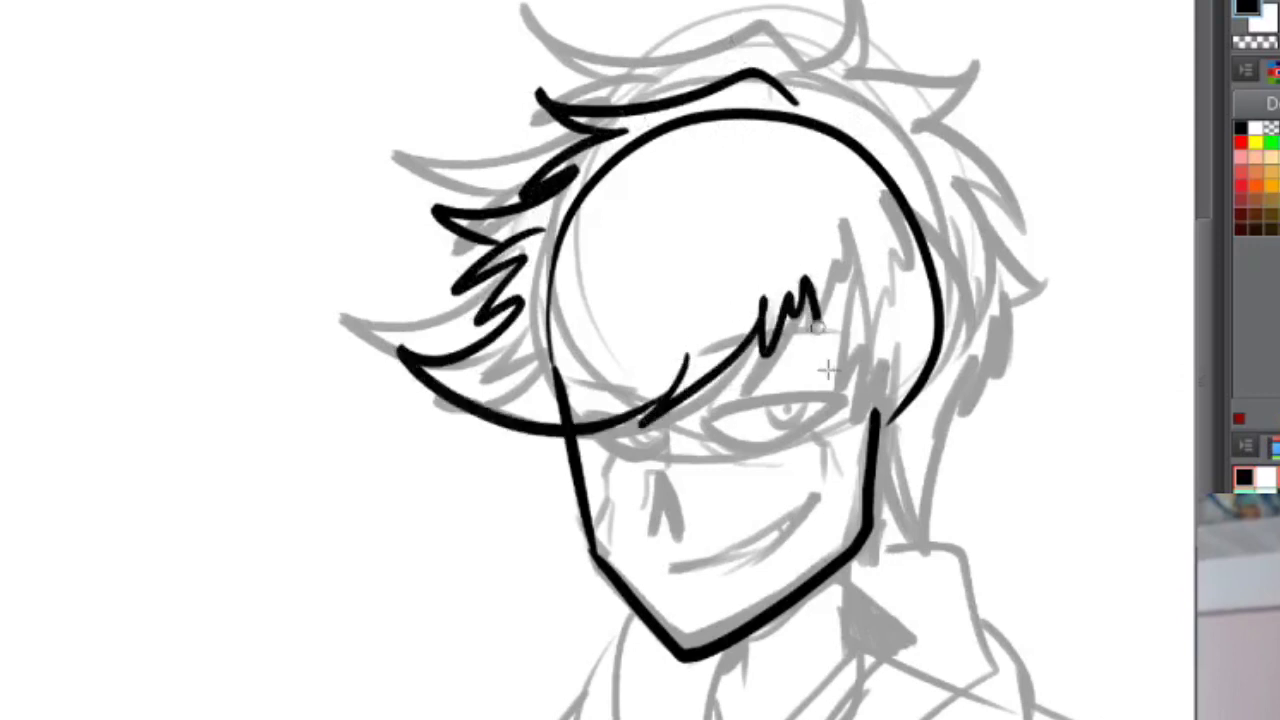
# Ink the jagged fringe ends, the spiky tufts on the right side of the hair and the small tuft at the left temple
pyautogui.moveTo(812, 300)
pyautogui.mouseDown()
pyautogui.moveTo(852, 262)
pyautogui.moveTo(900, 330)
pyautogui.mouseUp()
pyautogui.moveTo(880, 218)
pyautogui.mouseDown()
pyautogui.moveTo(955, 262)
pyautogui.moveTo(975, 322)
pyautogui.mouseUp()
pyautogui.moveTo(805, 100)
pyautogui.mouseDown()
pyautogui.moveTo(822, 92)
pyautogui.moveTo(995, 220)
pyautogui.moveTo(985, 315)
pyautogui.mouseUp()
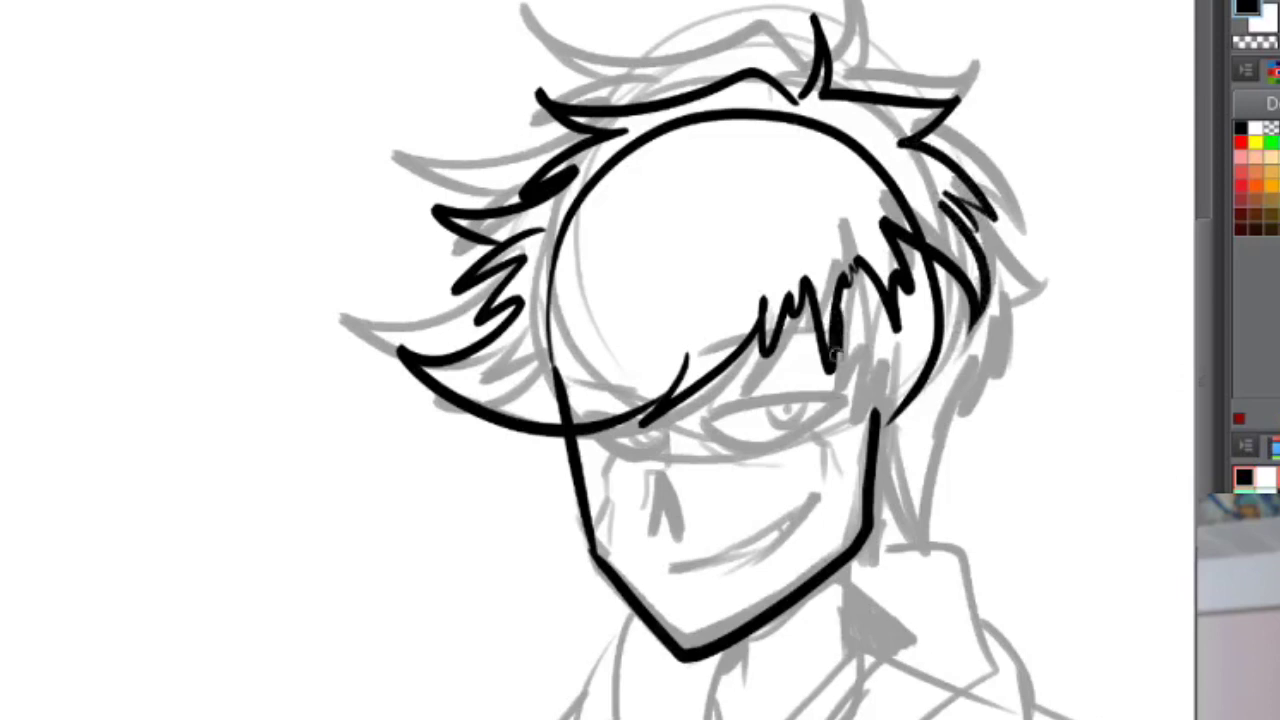
pyautogui.moveTo(834, 355)
pyautogui.mouseDown()
pyautogui.moveTo(850, 426)
pyautogui.moveTo(904, 525)
pyautogui.moveTo(914, 456)
pyautogui.moveTo(938, 433)
pyautogui.moveTo(982, 328)
pyautogui.mouseUp()
pyautogui.moveTo(975, 265)
pyautogui.mouseDown()
pyautogui.moveTo(1011, 322)
pyautogui.moveTo(989, 330)
pyautogui.mouseUp()
pyautogui.moveTo(989, 330); pyautogui.dragTo(969, 414)
pyautogui.moveTo(524, 388); pyautogui.dragTo(556, 378)
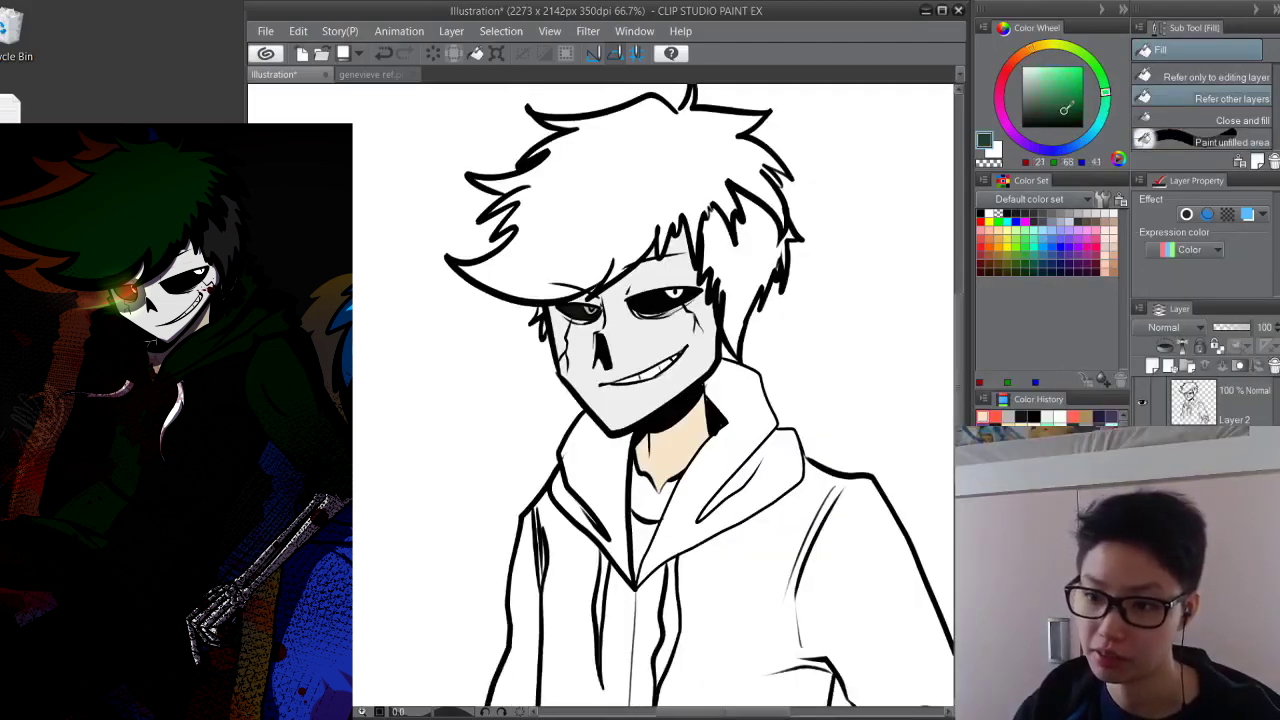
# Fill the top hair with dark green (RGB 21, 68, 41) and the side hair with dark grey (RGB 48, 48, 48)
pyautogui.click(624, 268)
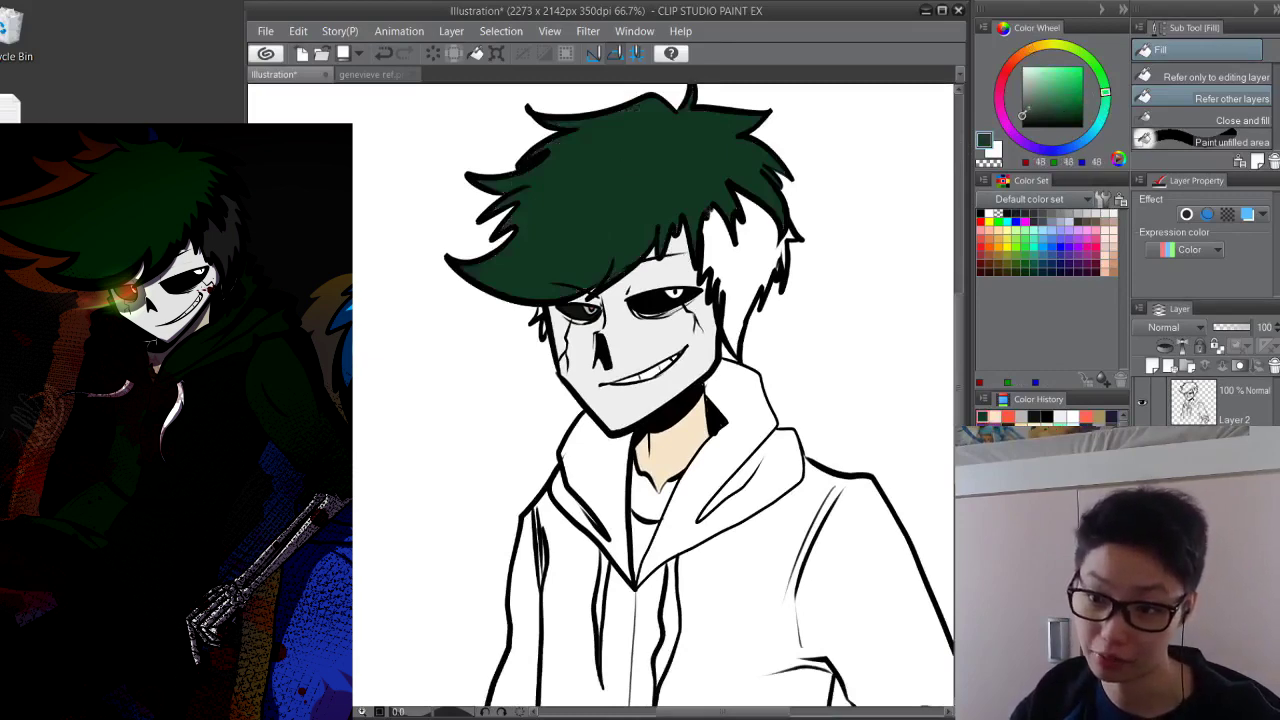
pyautogui.click(781, 250)
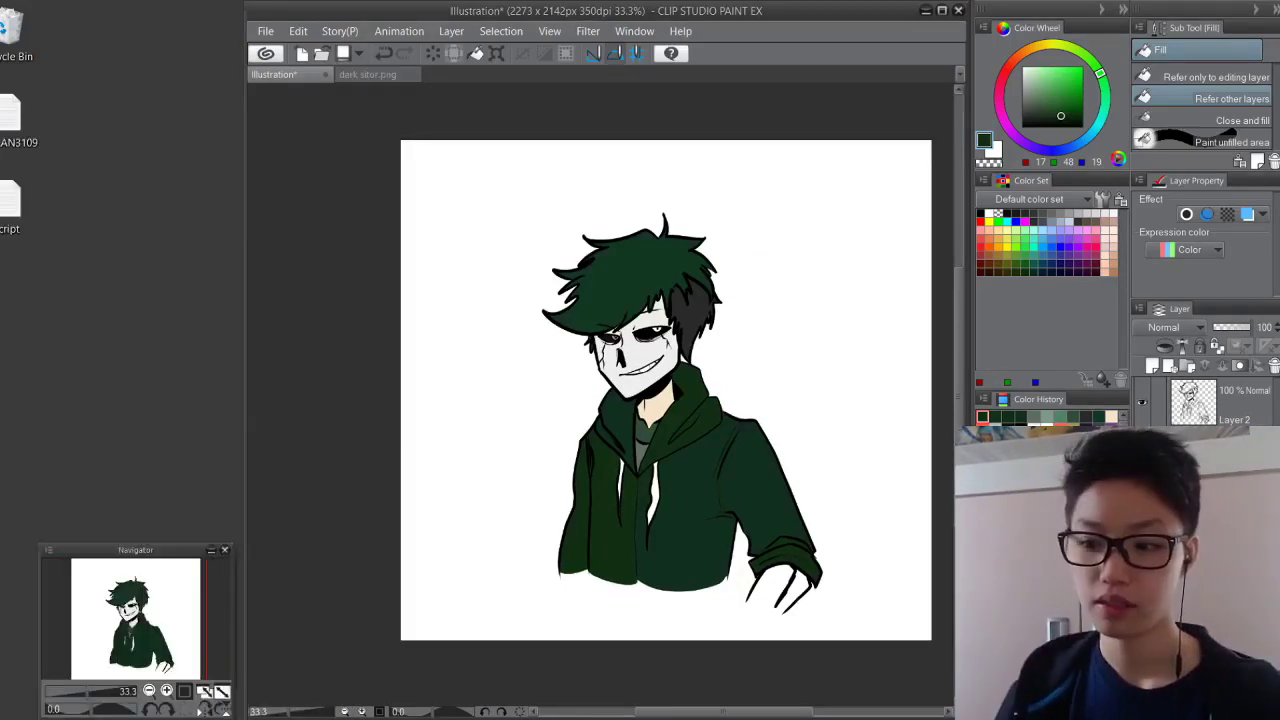
# Spin the name wheel to pick the third character
pyautogui.click(1255, 410)
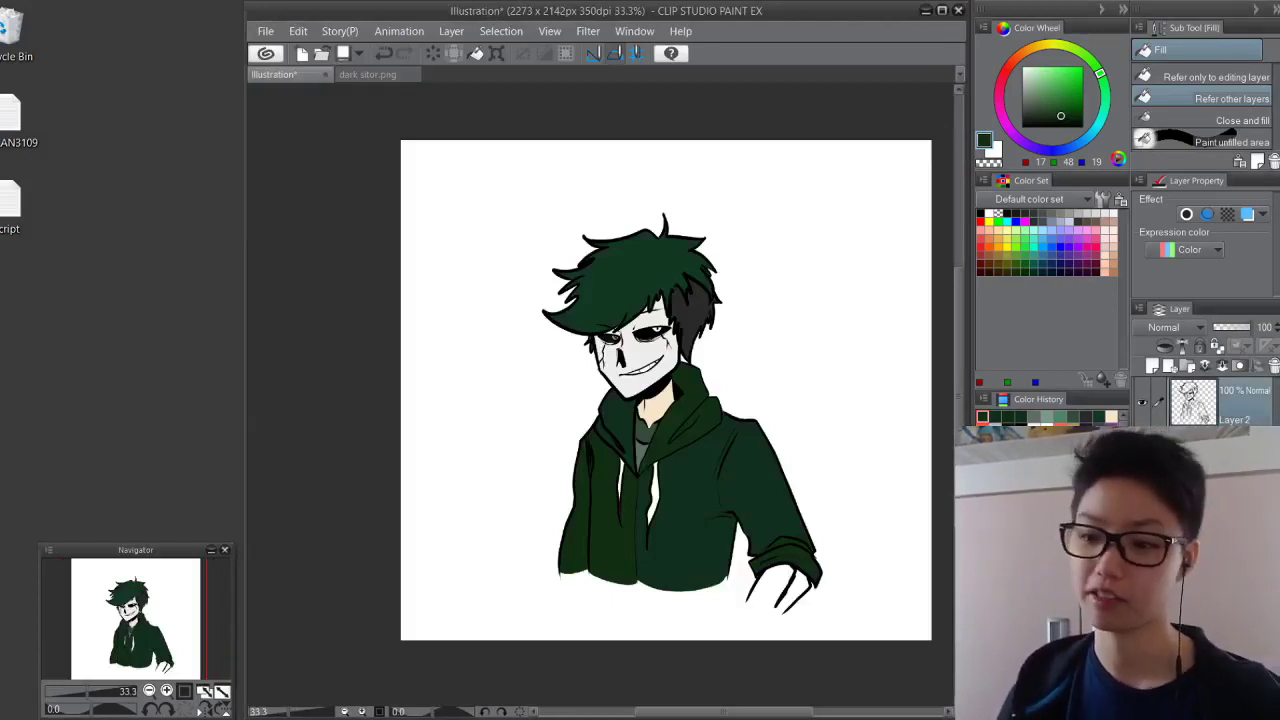
pyautogui.hotkey('ctrl', 'v')
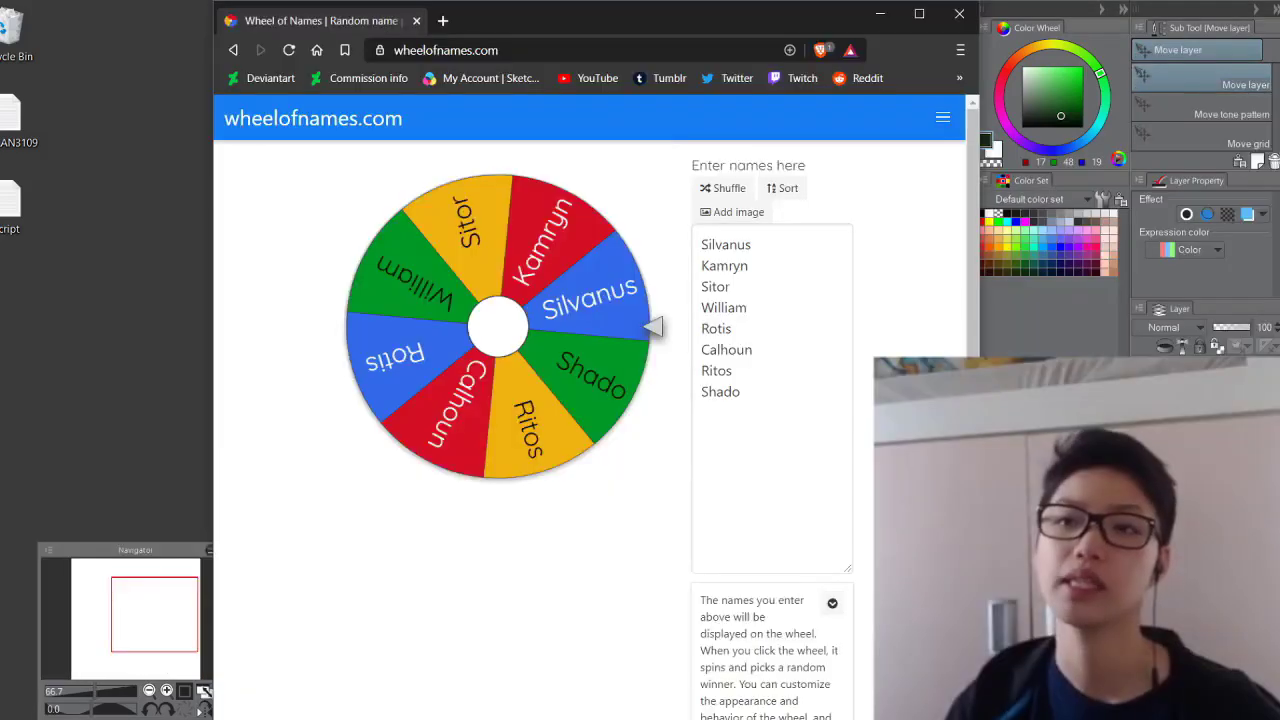
pyautogui.click(499, 327)
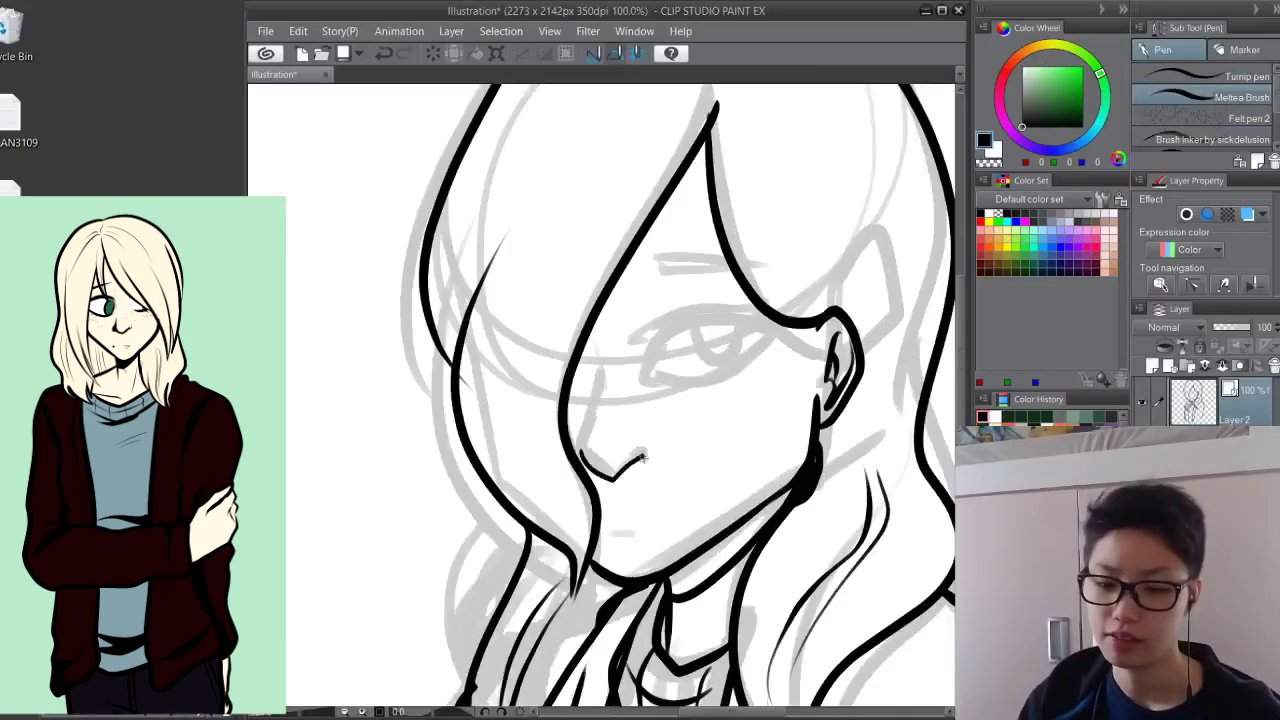
pyautogui.moveTo(644, 457); pyautogui.dragTo(621, 470)
pyautogui.hotkey('ctrl', 'z')
pyautogui.hotkey('ctrl', 'z')
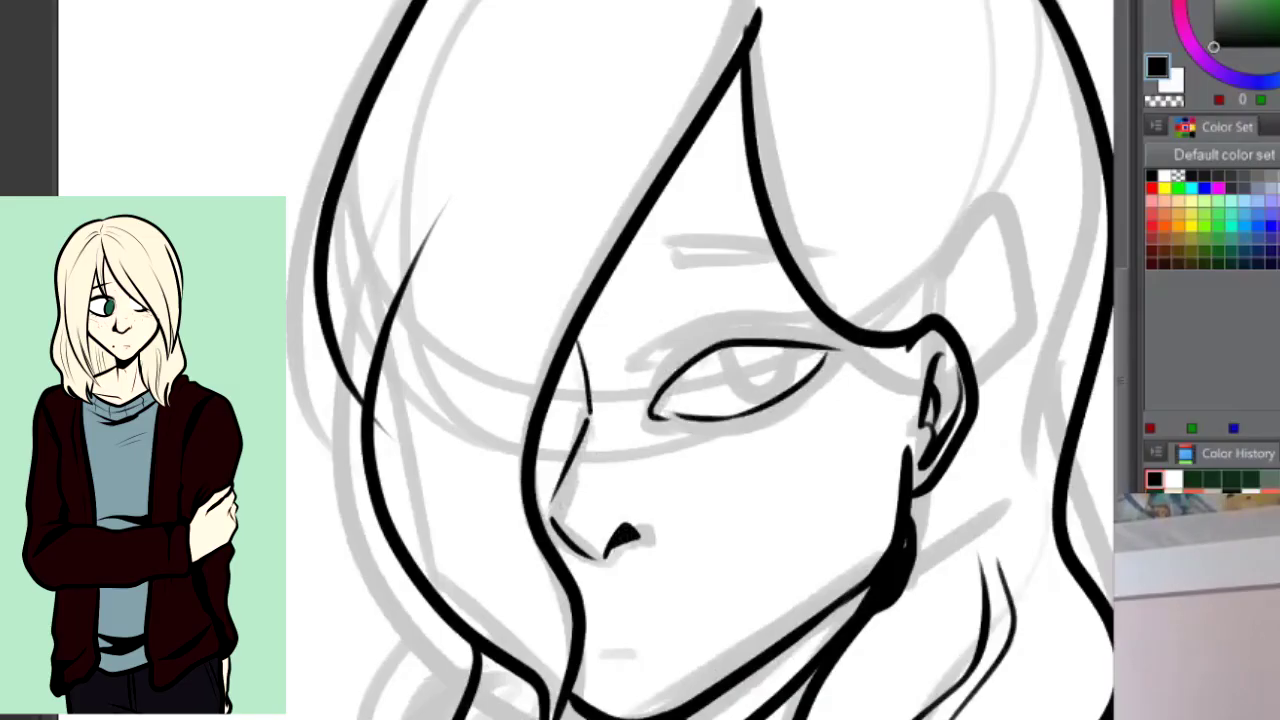
# Ink the lid crease, lashes and iris of the third character's visible eye, plus the eyebrow and small mouth
pyautogui.moveTo(695, 345)
pyautogui.mouseDown()
pyautogui.moveTo(642, 392)
pyautogui.moveTo(834, 312)
pyautogui.mouseUp()
pyautogui.moveTo(858, 350); pyautogui.dragTo(820, 382)
pyautogui.moveTo(734, 350); pyautogui.dragTo(782, 350)
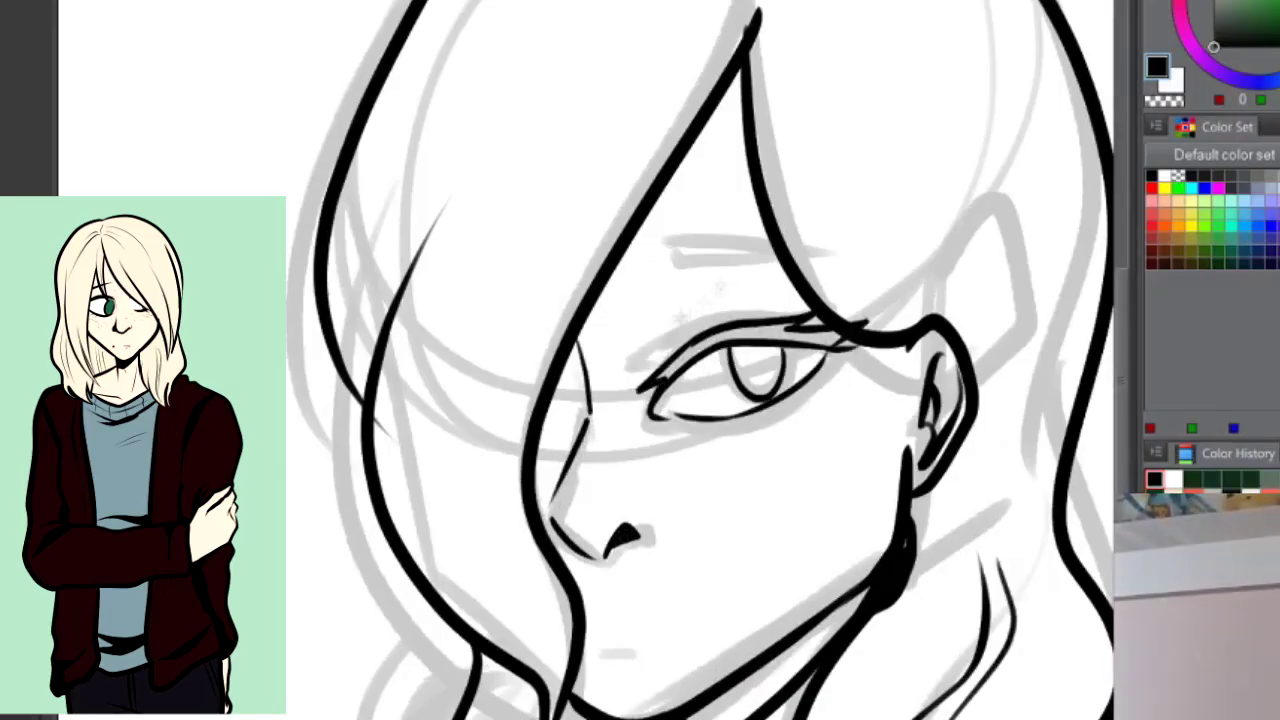
pyautogui.moveTo(666, 242); pyautogui.dragTo(836, 256)
pyautogui.moveTo(614, 640); pyautogui.dragTo(638, 638)
pyautogui.moveTo(772, 350); pyautogui.dragTo(778, 398)
pyautogui.scroll(-3, 700, 360)
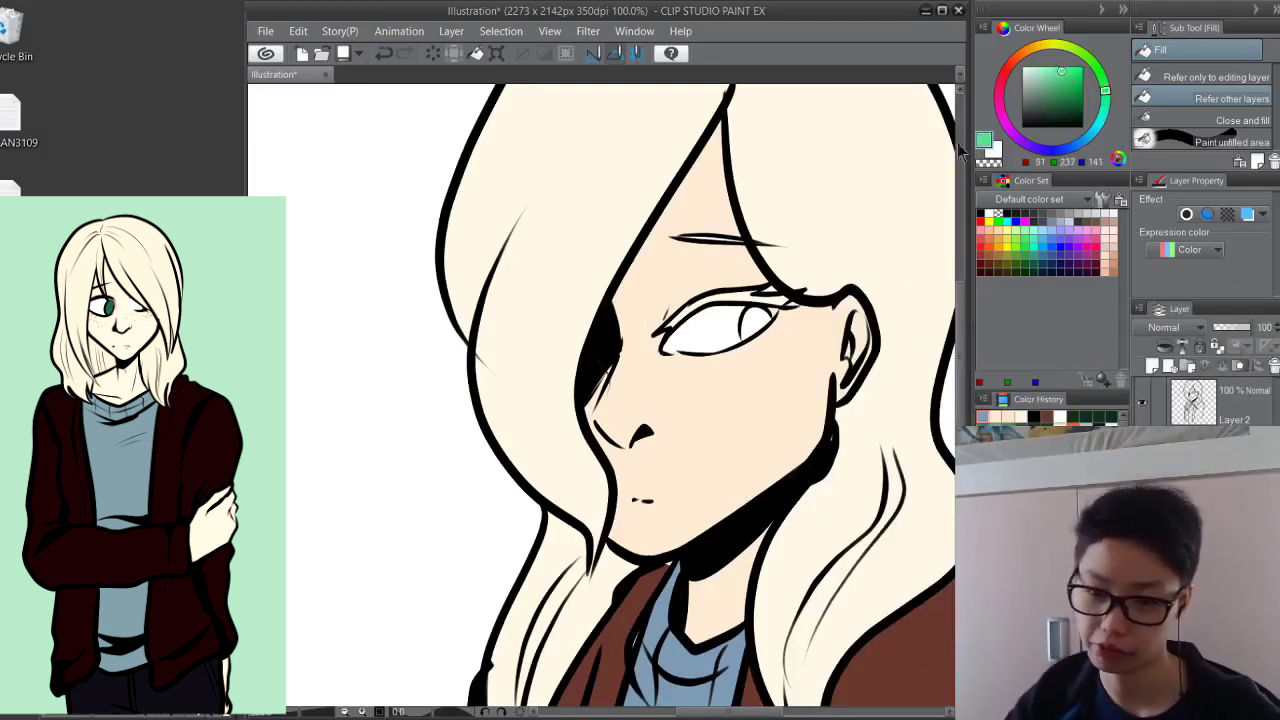
# Fill the iris of the third character's visible eye with a medium green
pyautogui.click(758, 321)
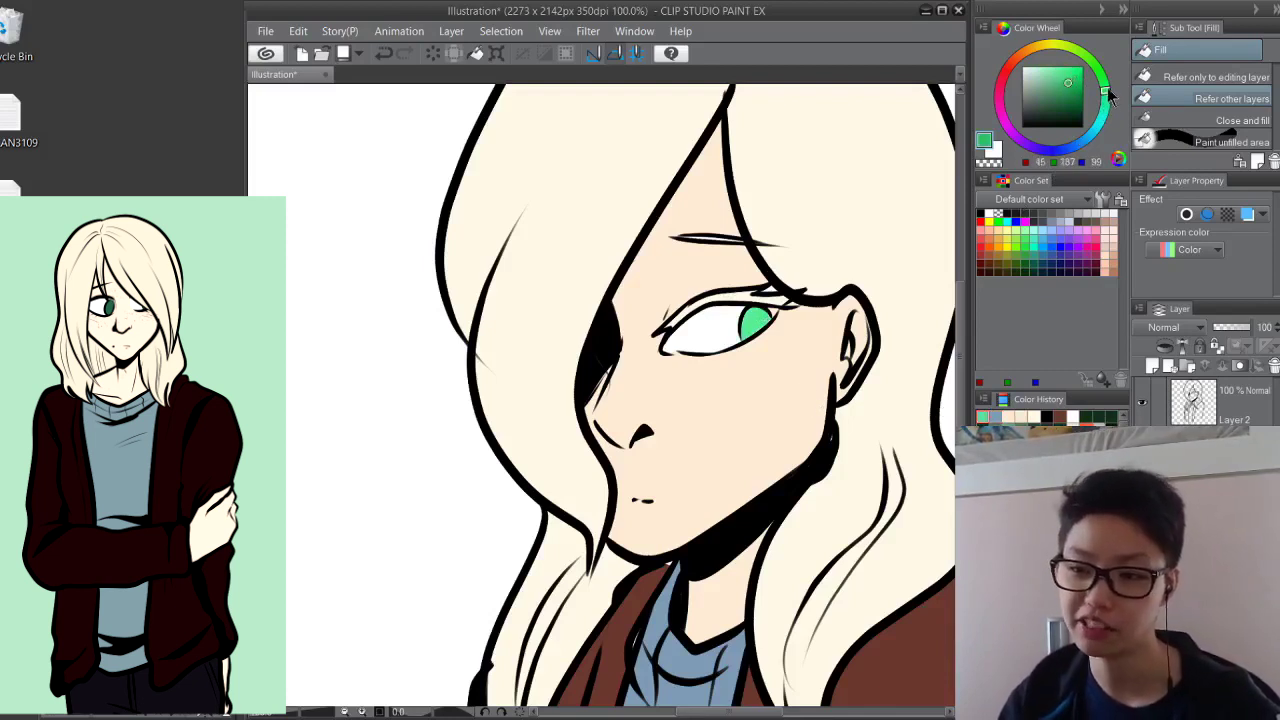
pyautogui.hotkey('ctrl', 'z')
pyautogui.click(758, 322)
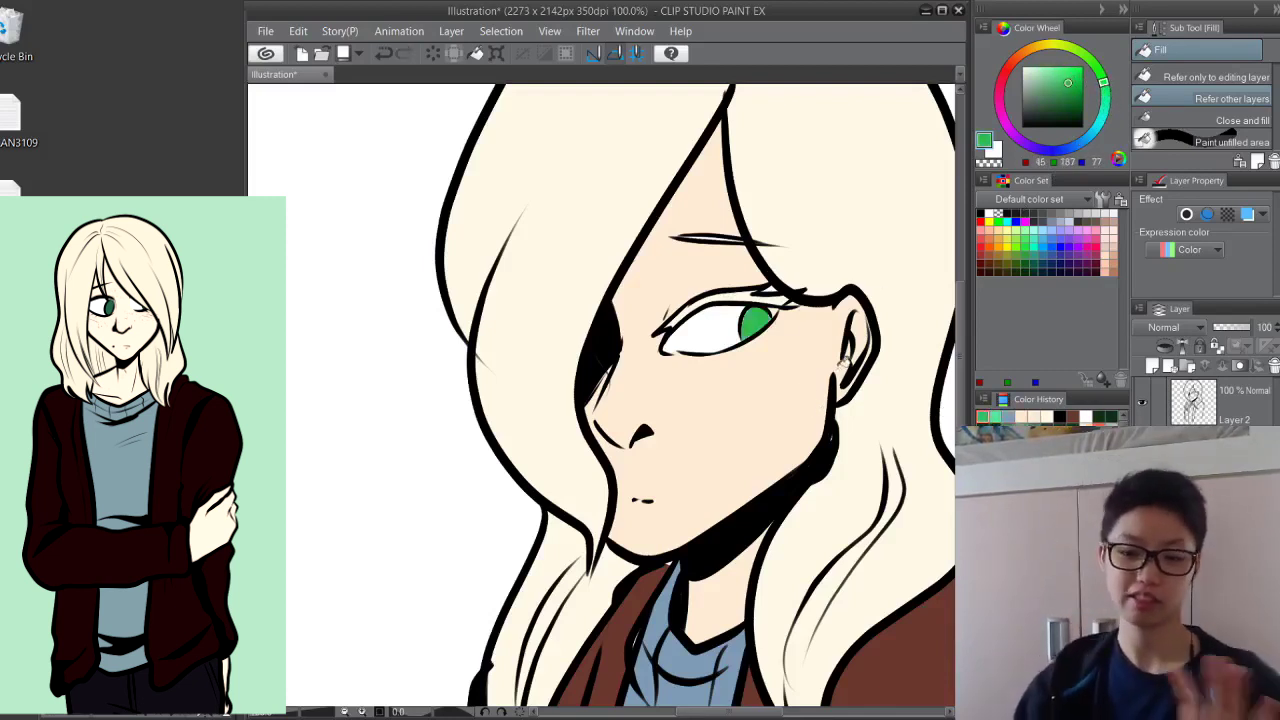
pyautogui.scroll(-3, 845, 362)
pyautogui.moveTo(844, 454); pyautogui.dragTo(792, 414)
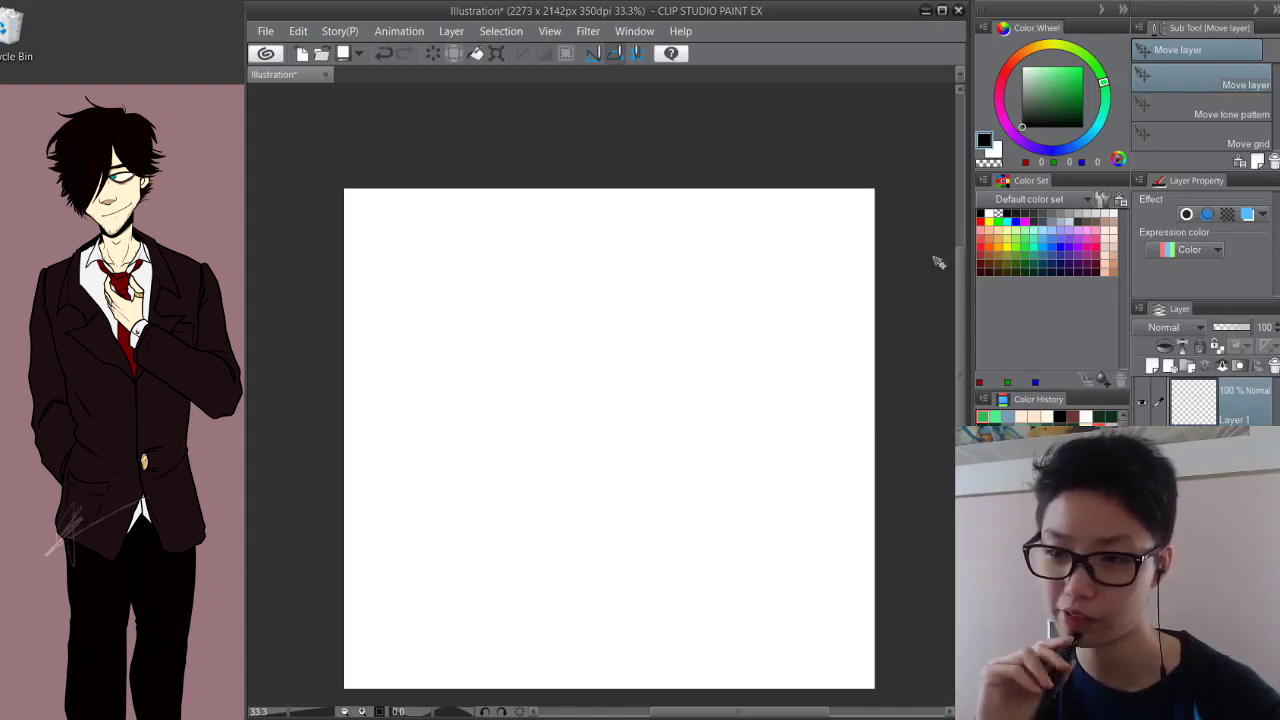
# Sketch the fourth character's round head, pointed jaw and ear in black pencil
pyautogui.press('p')
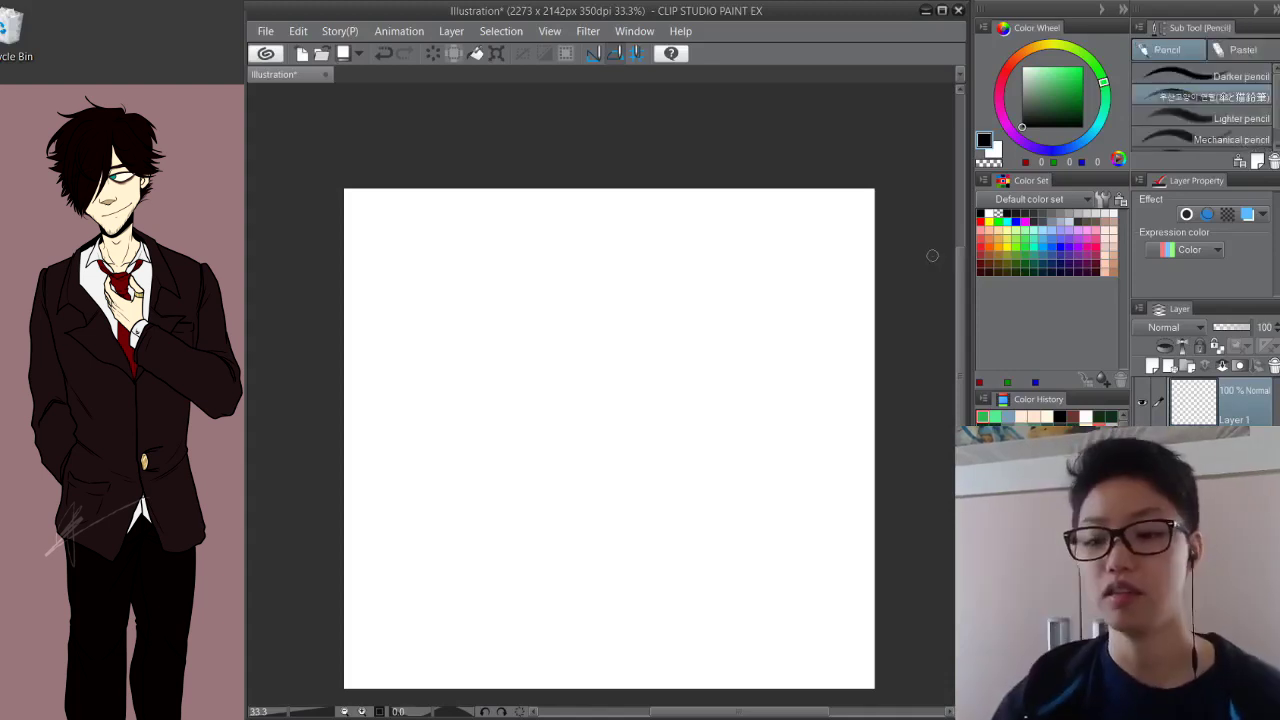
pyautogui.moveTo(632, 265)
pyautogui.mouseDown()
pyautogui.moveTo(703, 303)
pyautogui.moveTo(540, 349)
pyautogui.moveTo(566, 406)
pyautogui.moveTo(596, 432)
pyautogui.moveTo(646, 424)
pyautogui.moveTo(675, 358)
pyautogui.moveTo(612, 440)
pyautogui.moveTo(658, 410)
pyautogui.mouseUp()
pyautogui.moveTo(677, 346); pyautogui.dragTo(672, 388)
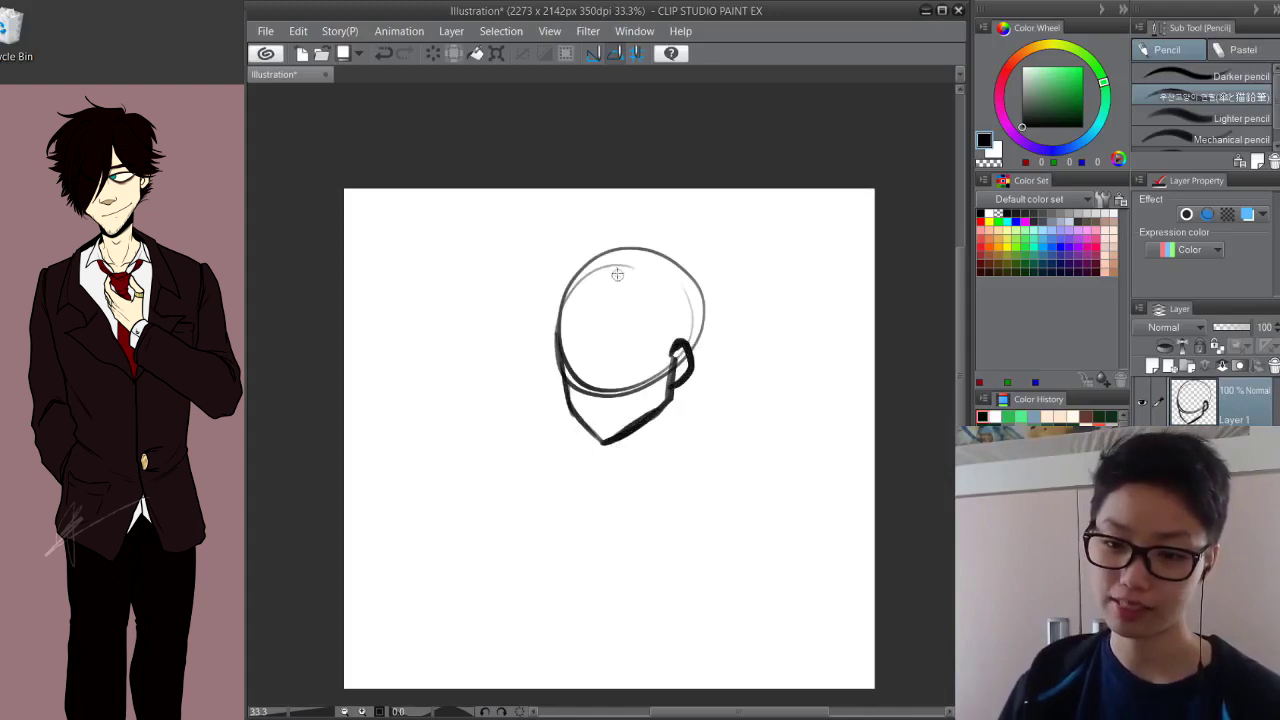
pyautogui.moveTo(610, 268); pyautogui.dragTo(586, 330)
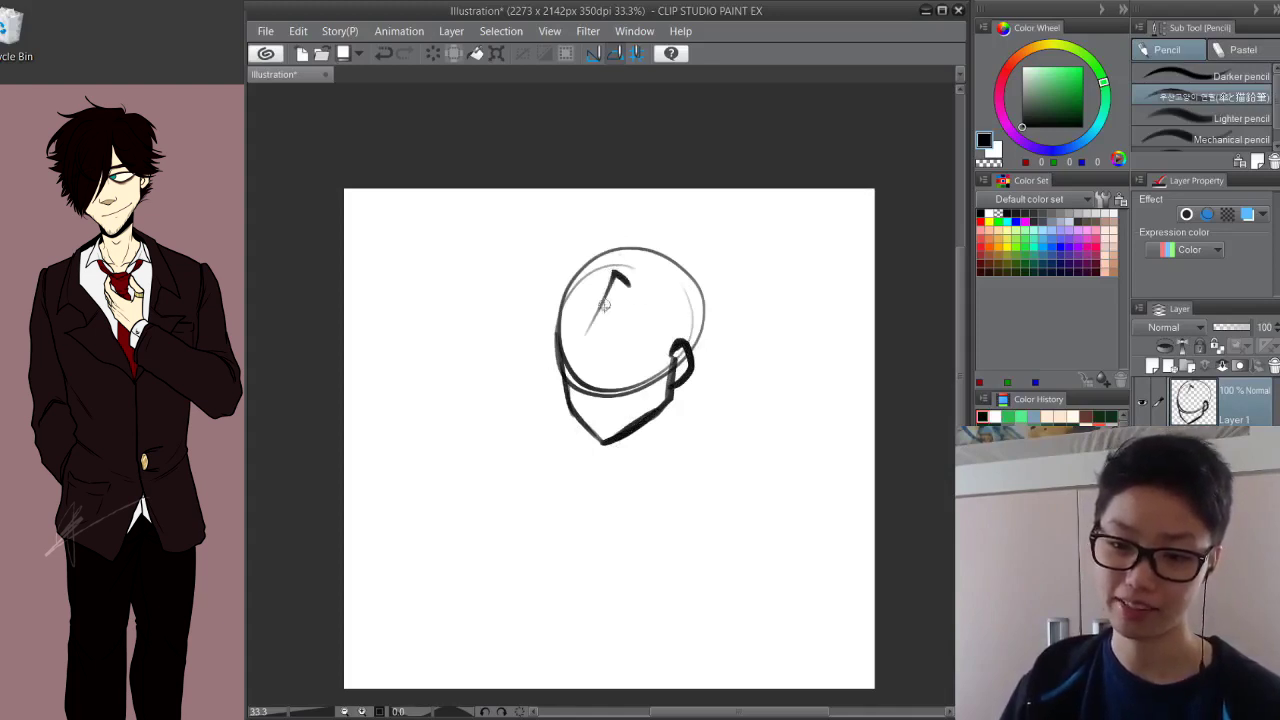
pyautogui.hotkey('ctrl', 'z')
pyautogui.moveTo(622, 288)
pyautogui.mouseDown()
pyautogui.moveTo(660, 248)
pyautogui.moveTo(626, 240)
pyautogui.moveTo(592, 261)
pyautogui.moveTo(572, 376)
pyautogui.mouseUp()
pyautogui.hotkey('ctrl', 'z')
pyautogui.moveTo(625, 288)
pyautogui.mouseDown()
pyautogui.moveTo(567, 434)
pyautogui.moveTo(591, 322)
pyautogui.moveTo(634, 293)
pyautogui.moveTo(588, 451)
pyautogui.moveTo(592, 337)
pyautogui.mouseUp()
pyautogui.hotkey('ctrl', 'z')
pyautogui.hotkey('ctrl', 'z')
# Sketch the fourth character's long swept fringe, its outer strands and the spiky top of the hair
pyautogui.moveTo(593, 258); pyautogui.dragTo(548, 366)
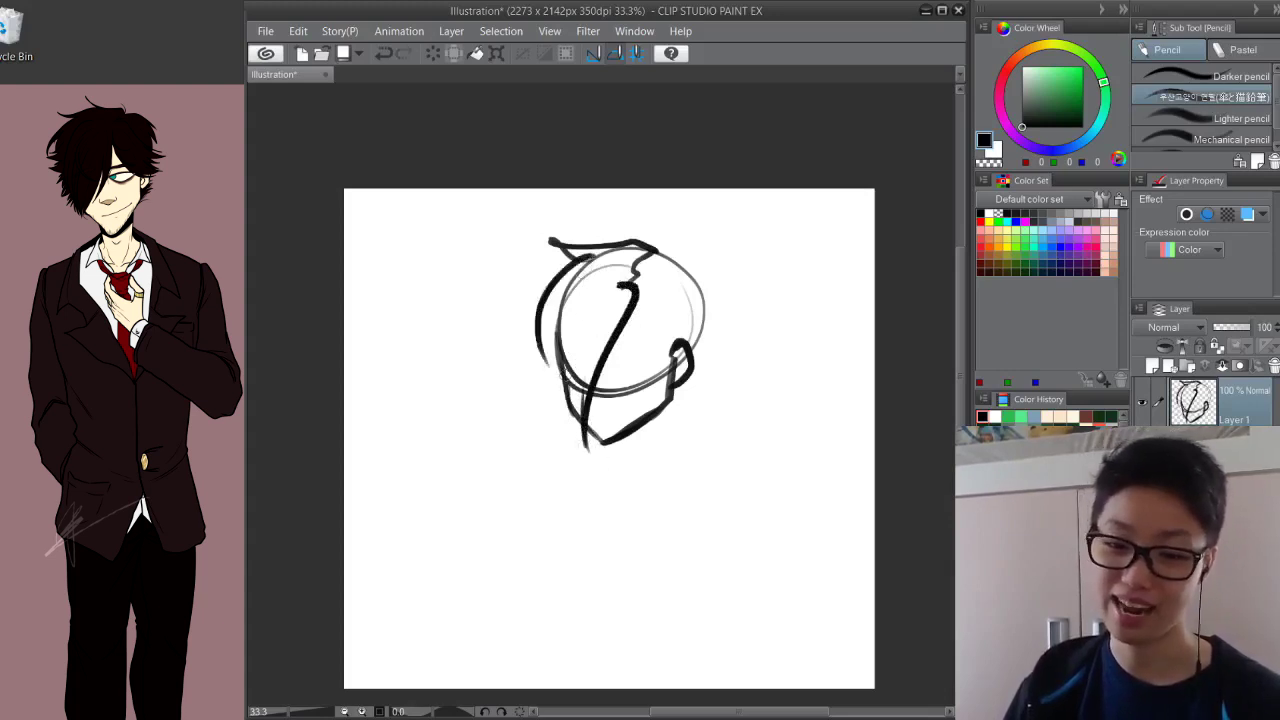
pyautogui.moveTo(584, 282)
pyautogui.mouseDown()
pyautogui.moveTo(562, 301)
pyautogui.moveTo(579, 438)
pyautogui.moveTo(572, 324)
pyautogui.moveTo(570, 426)
pyautogui.mouseUp()
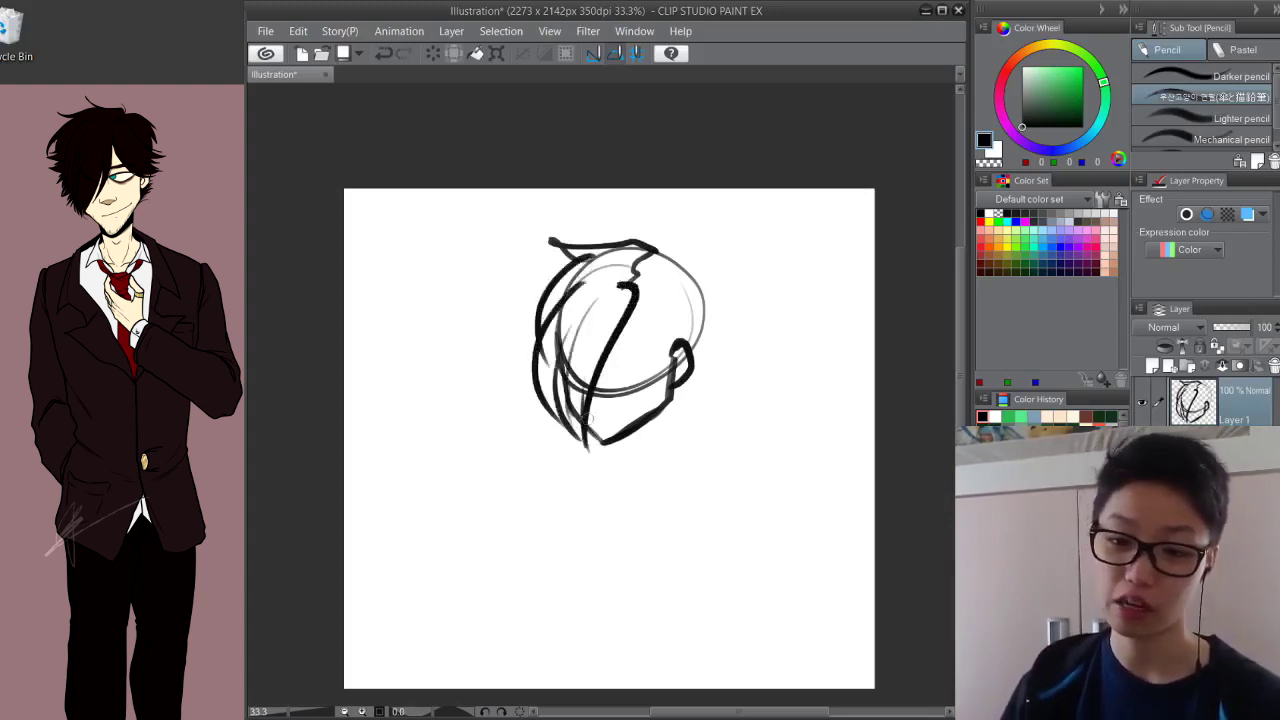
pyautogui.moveTo(622, 270); pyautogui.dragTo(542, 325)
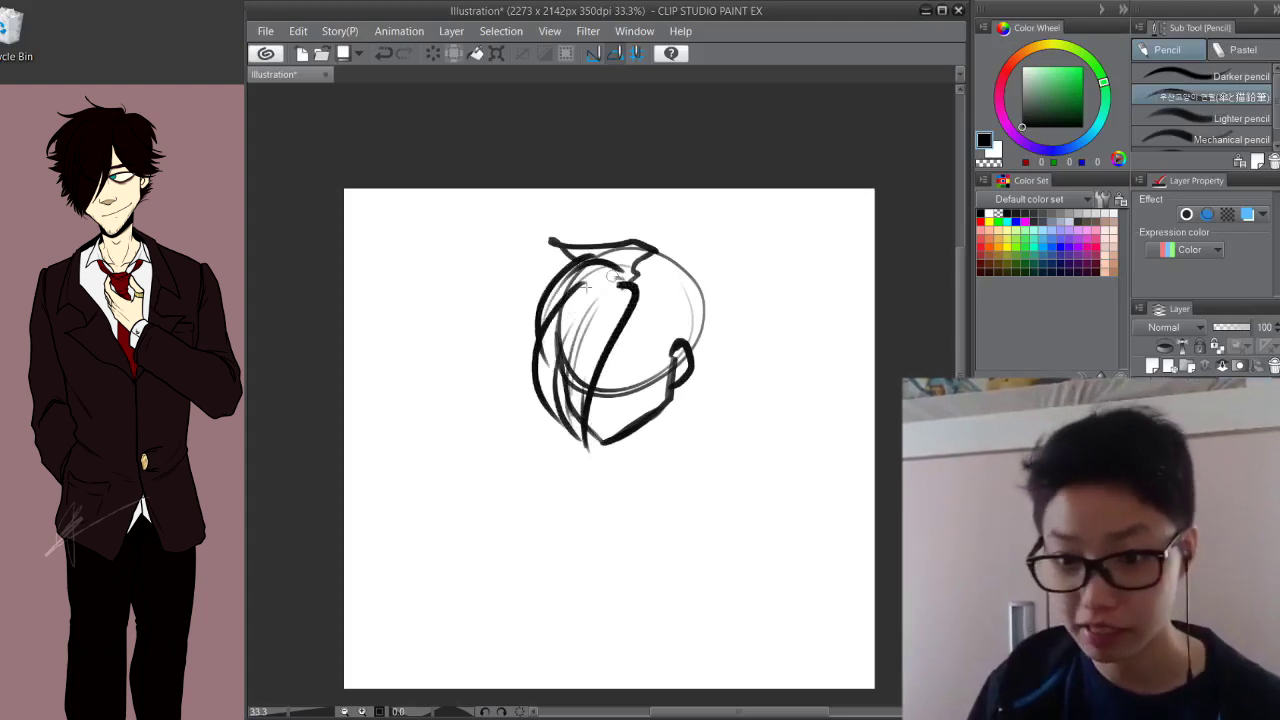
pyautogui.moveTo(626, 280); pyautogui.dragTo(572, 318)
pyautogui.moveTo(652, 248); pyautogui.dragTo(703, 258)
pyautogui.moveTo(683, 263); pyautogui.dragTo(709, 281)
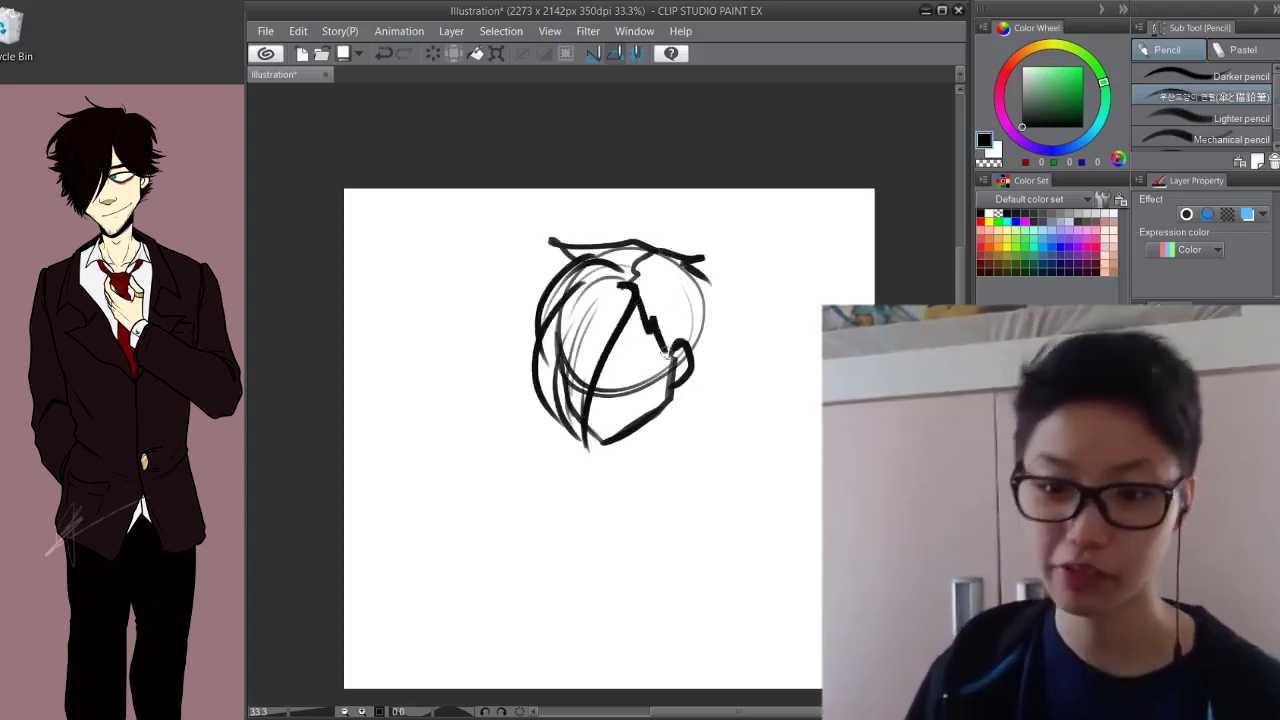
# Ink the long pointed fringe covering one of the fourth character's eyes, including its inner strand lines
pyautogui.hotkey('ctrl', '+')
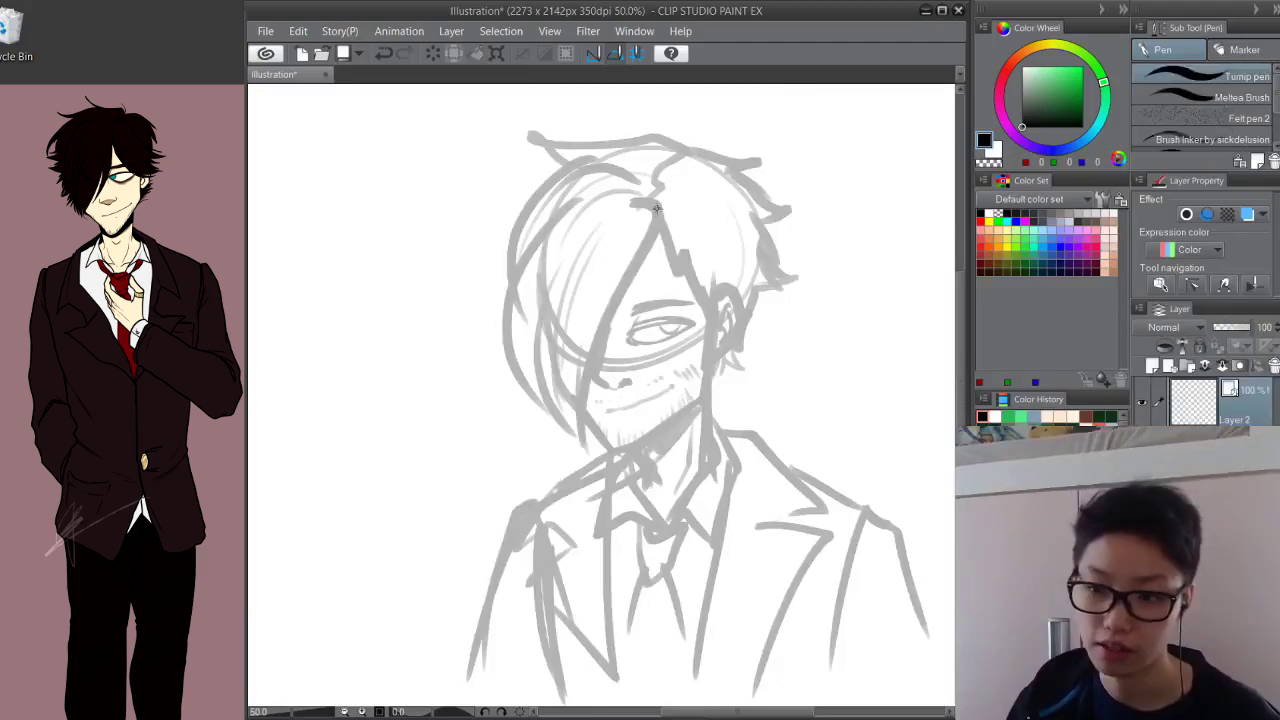
pyautogui.moveTo(656, 207)
pyautogui.mouseDown()
pyautogui.moveTo(597, 352)
pyautogui.moveTo(590, 436)
pyautogui.mouseUp()
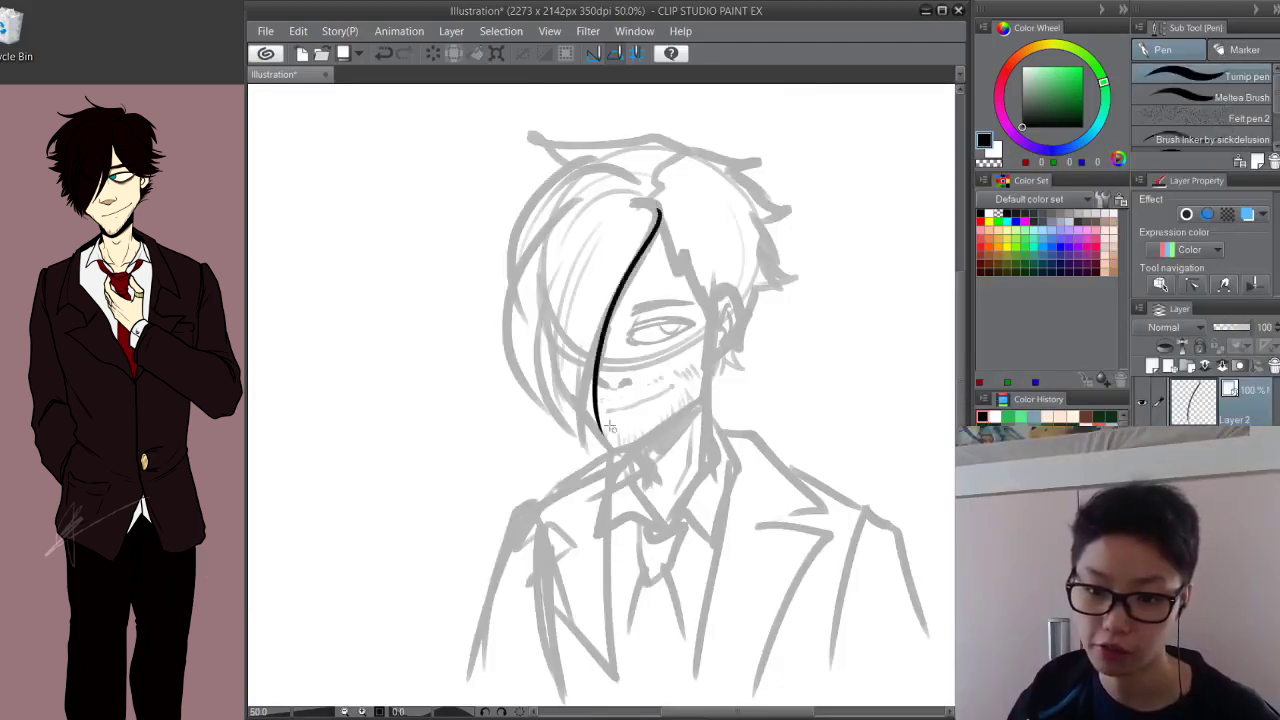
pyautogui.hotkey('ctrl', 'z')
pyautogui.moveTo(653, 210)
pyautogui.mouseDown()
pyautogui.moveTo(577, 440)
pyautogui.moveTo(583, 262)
pyautogui.mouseUp()
pyautogui.moveTo(632, 186)
pyautogui.mouseDown()
pyautogui.moveTo(588, 181)
pyautogui.moveTo(578, 415)
pyautogui.mouseUp()
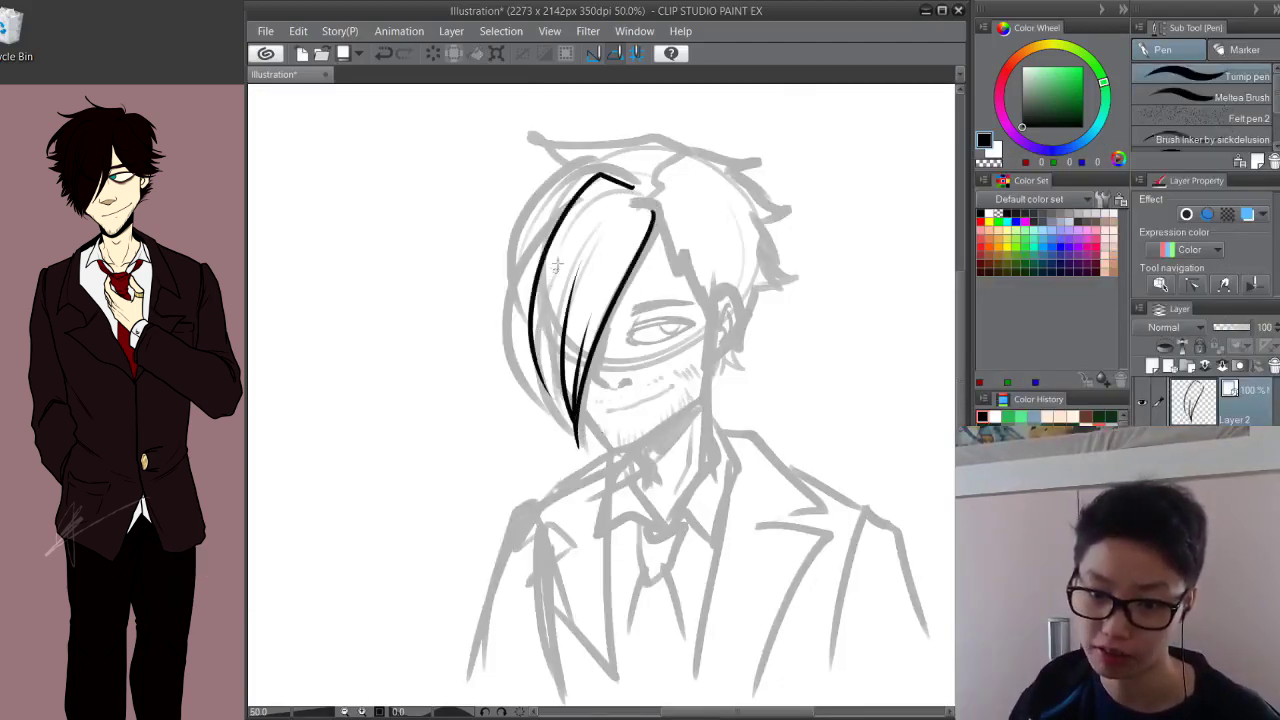
pyautogui.moveTo(560, 256); pyautogui.dragTo(576, 428)
pyautogui.moveTo(547, 304); pyautogui.dragTo(563, 402)
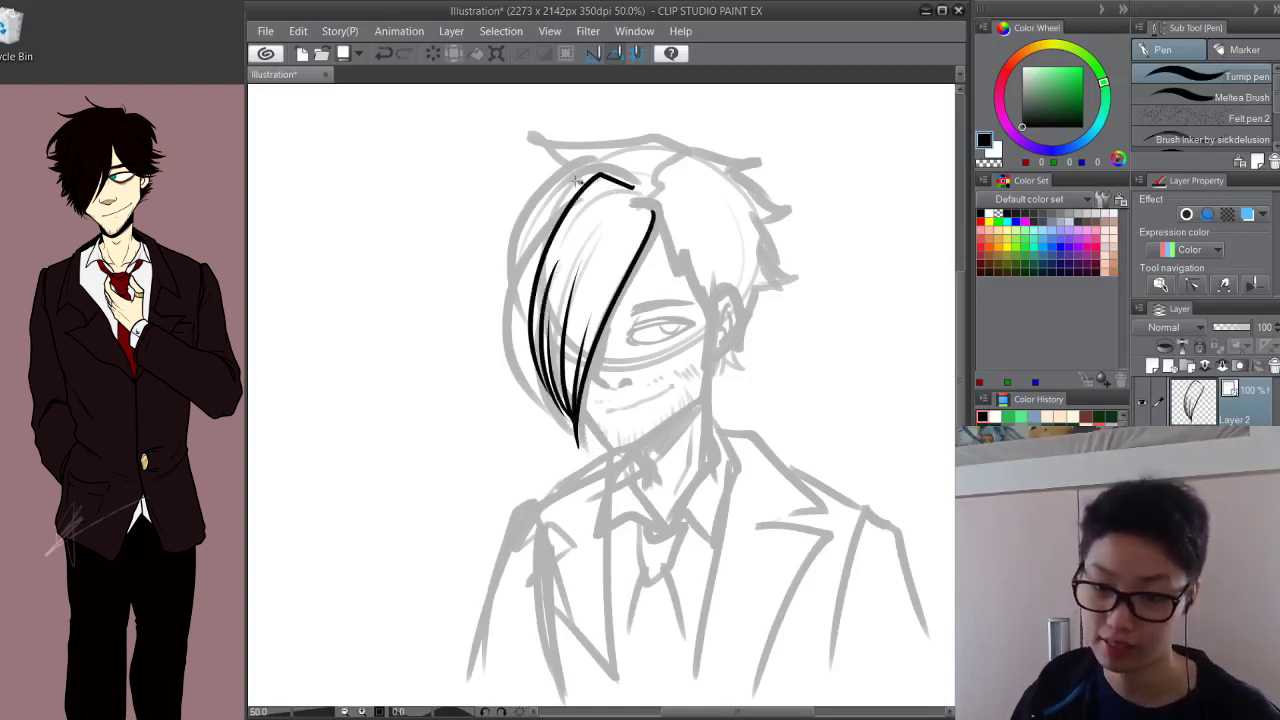
# Ink the outer strands beside the fringe and the start of the hair's crown, undoing the last stroke
pyautogui.moveTo(581, 182); pyautogui.dragTo(529, 343)
pyautogui.moveTo(660, 170)
pyautogui.mouseDown()
pyautogui.moveTo(676, 157)
pyautogui.moveTo(576, 138)
pyautogui.moveTo(540, 230)
pyautogui.mouseUp()
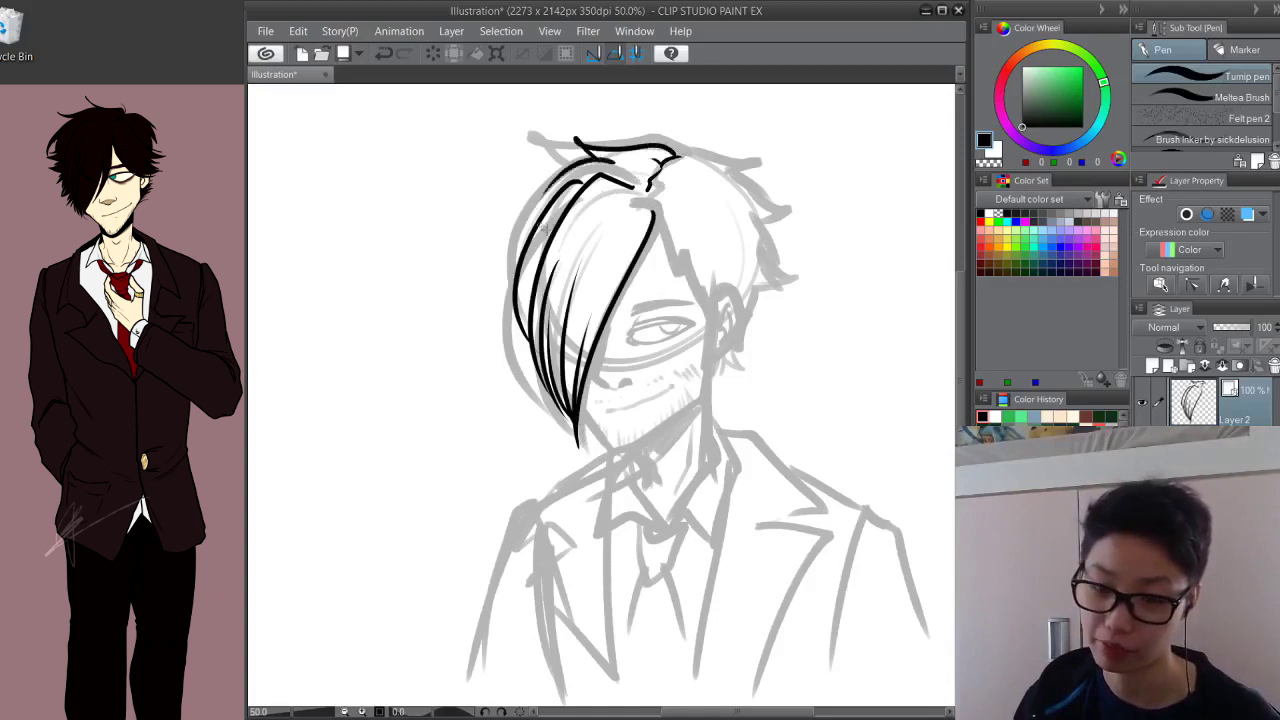
pyautogui.hotkey('ctrl', 'z')
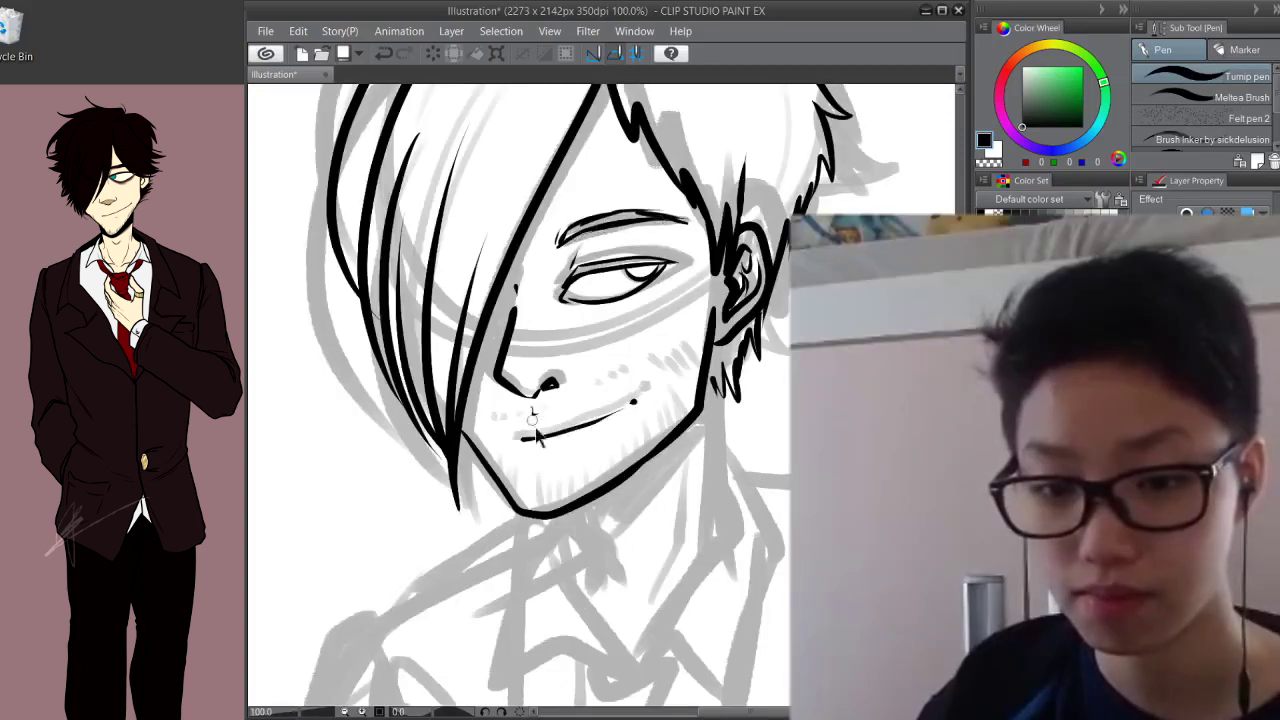
# Refine the end of the fourth character's smile line and fill the hair with very dark brown
pyautogui.moveTo(522, 434); pyautogui.dragTo(540, 428)
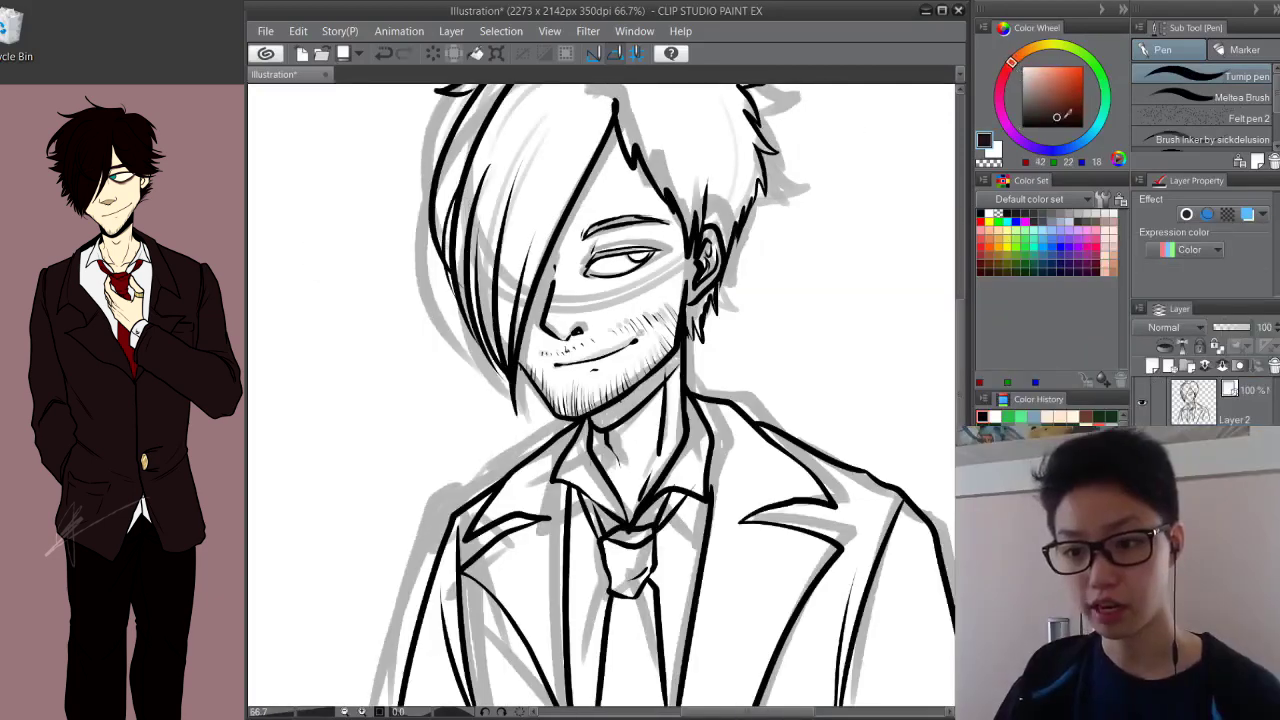
pyautogui.press('g')
pyautogui.click(712, 166)
pyautogui.moveTo(759, 236); pyautogui.dragTo(804, 354)
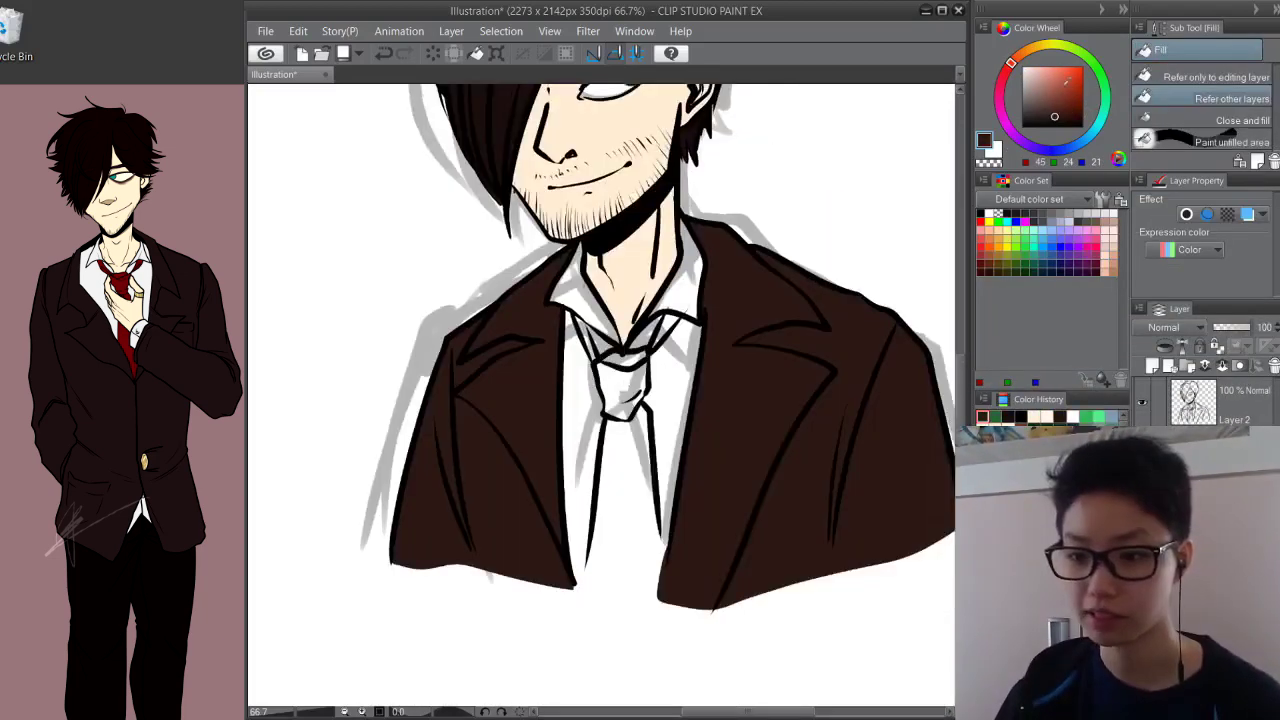
# Colour the necktie brick red and delete the pencil sketch layer
pyautogui.click(1060, 80)
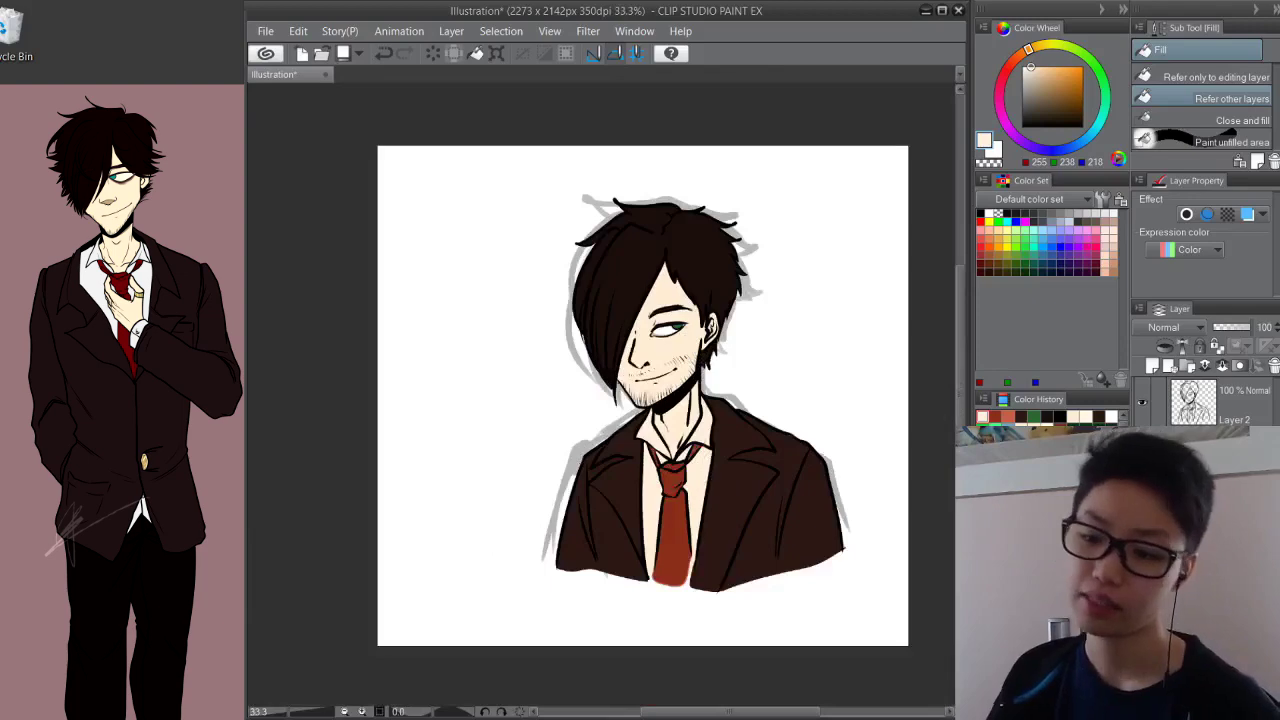
pyautogui.click(1240, 505)
pyautogui.click(1274, 367)
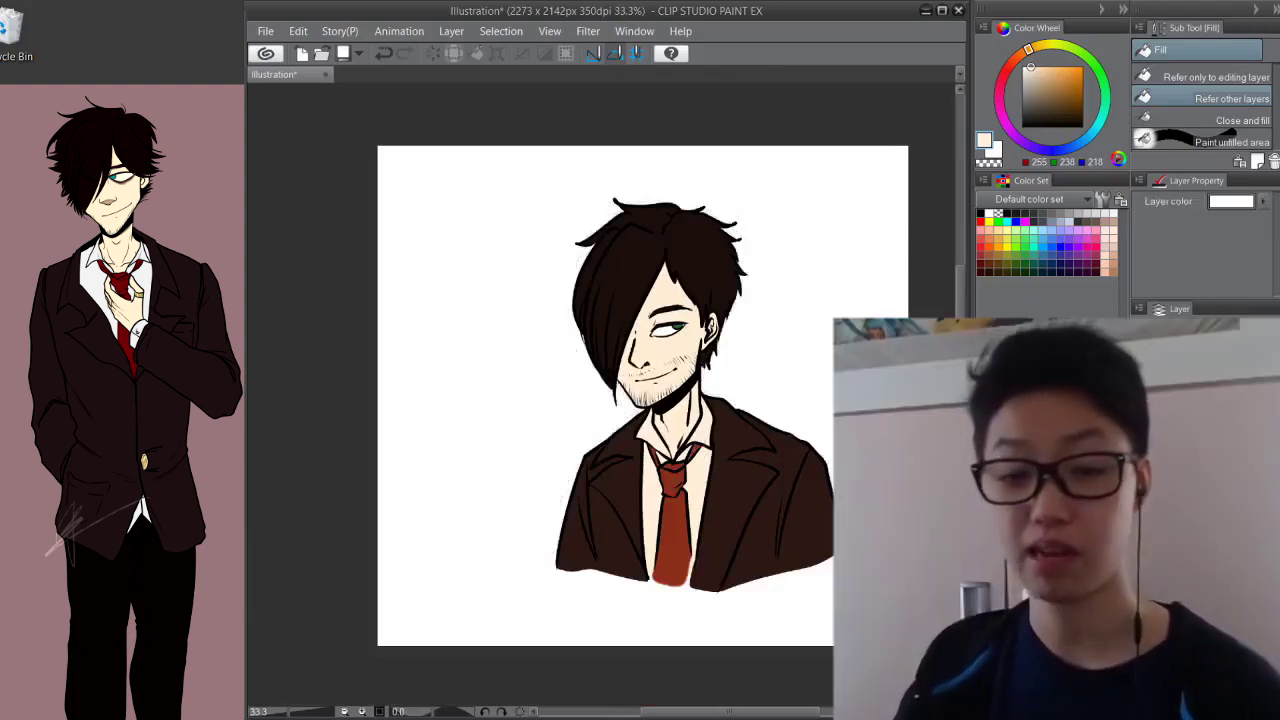
# Ink a short black crease under the fourth character's visible eye with the pen
pyautogui.click(1023, 126)
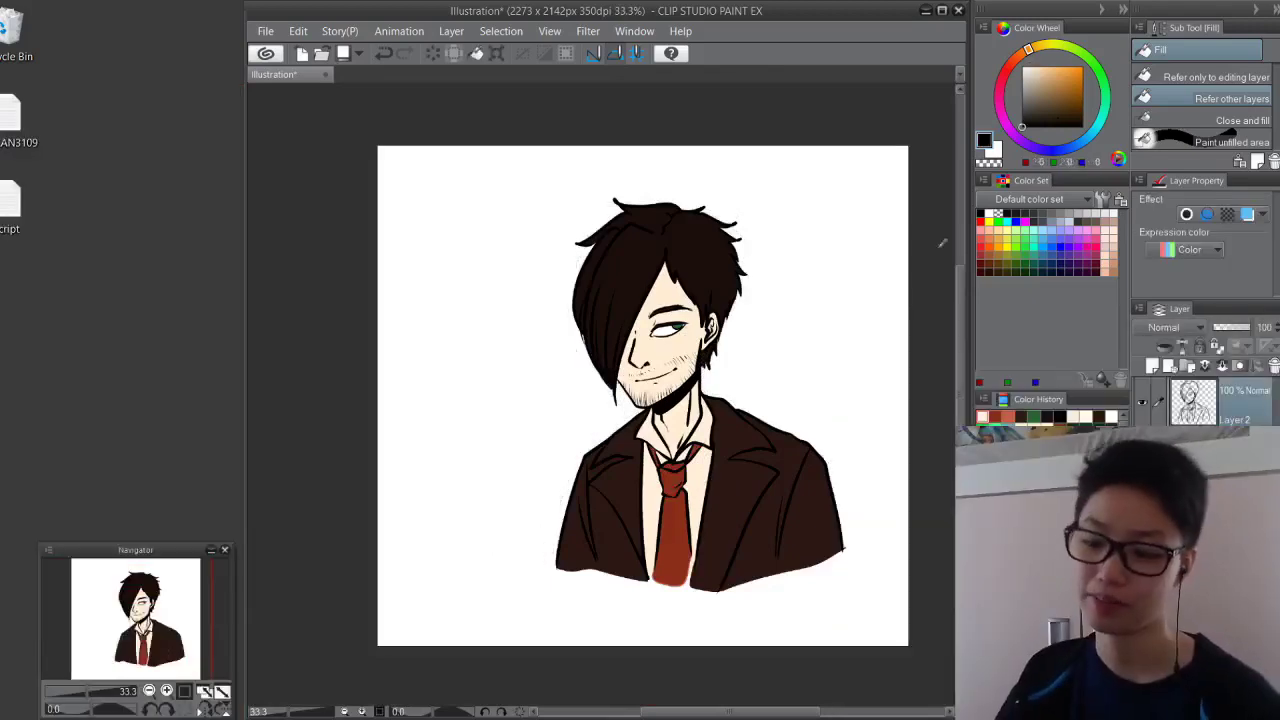
pyautogui.press('p')
pyautogui.scroll(3, 645, 330)
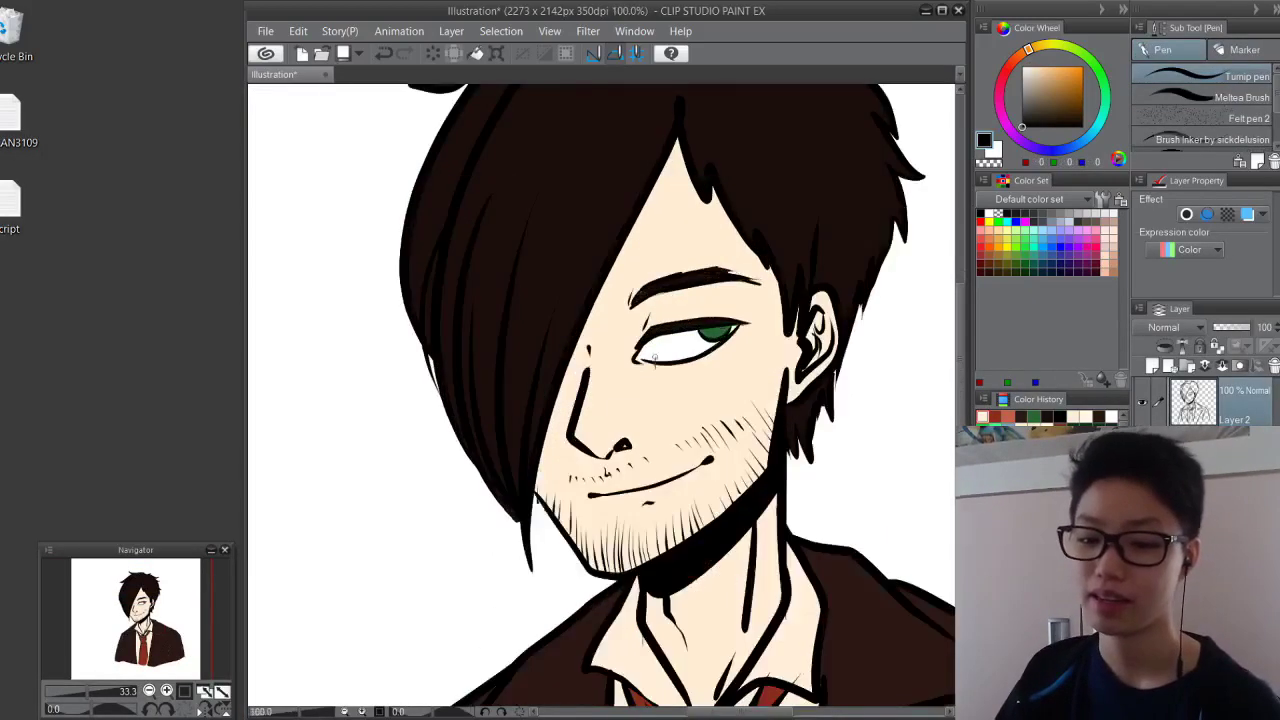
pyautogui.moveTo(649, 368); pyautogui.dragTo(722, 354)
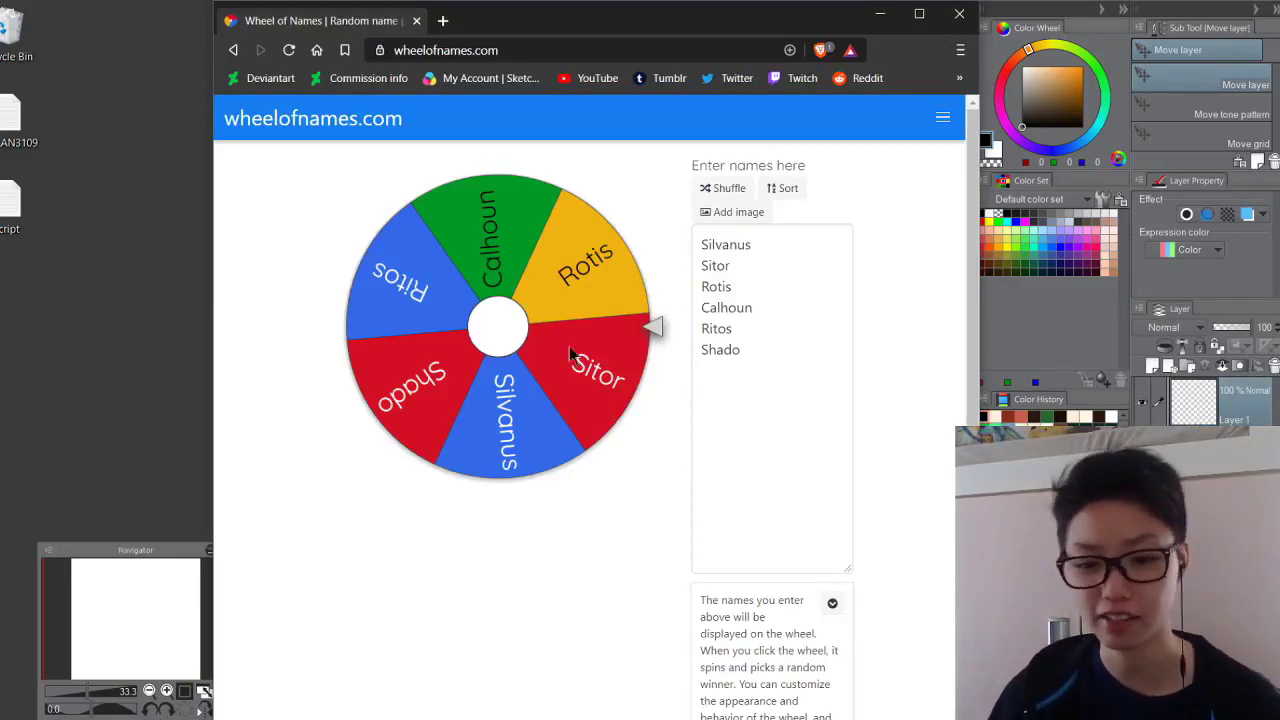
# Spin the name wheel to choose the fifth character
pyautogui.click(513, 325)
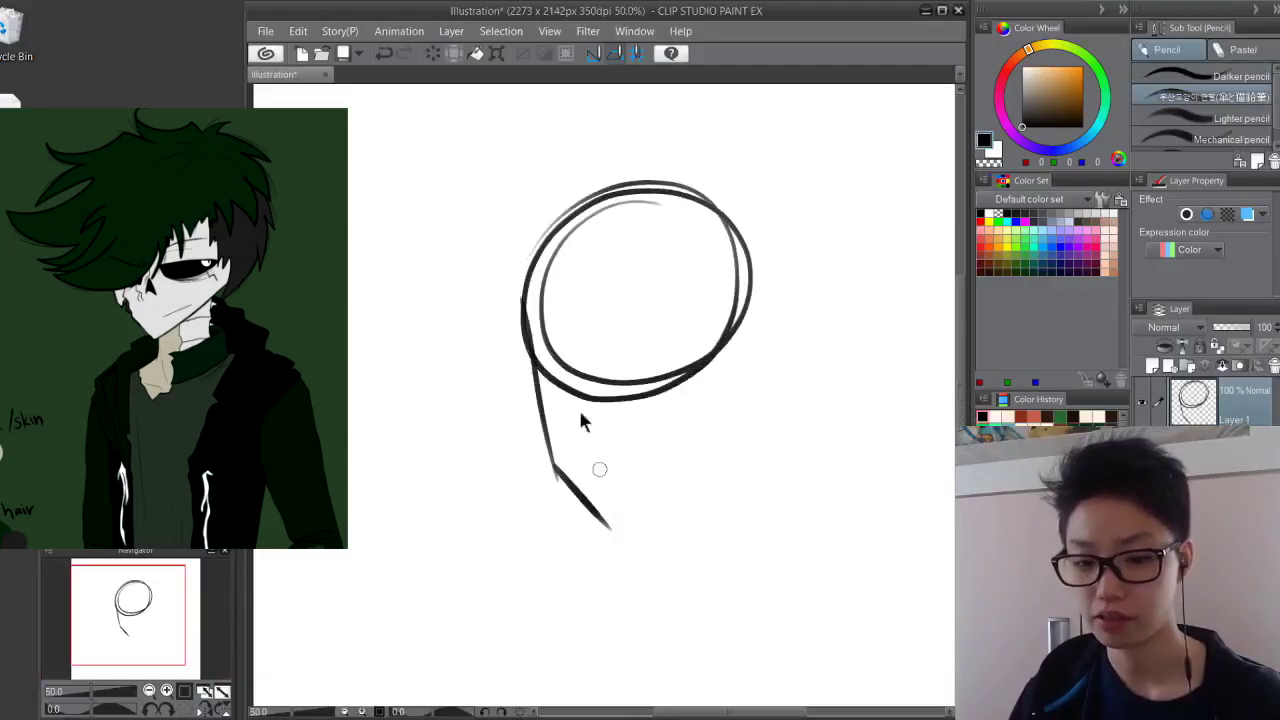
# Undo the first jaw strokes of the fifth character and sketch an angular jaw with a narrow flat chin
pyautogui.hotkey('ctrl', 'z')
pyautogui.hotkey('ctrl', 'z')
pyautogui.moveTo(522, 310)
pyautogui.mouseDown()
pyautogui.moveTo(548, 445)
pyautogui.moveTo(601, 507)
pyautogui.moveTo(690, 437)
pyautogui.mouseUp()
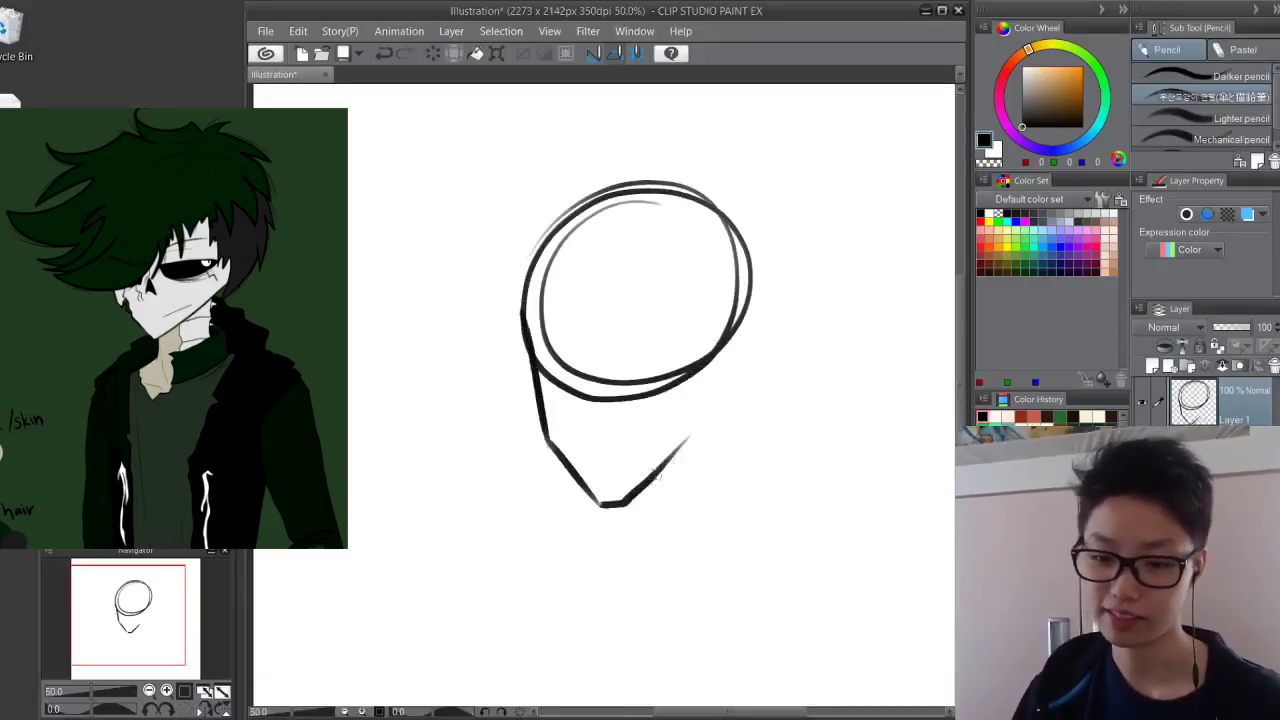
pyautogui.moveTo(660, 478)
pyautogui.mouseDown()
pyautogui.moveTo(714, 362)
pyautogui.moveTo(706, 430)
pyautogui.moveTo(655, 492)
pyautogui.mouseUp()
pyautogui.moveTo(704, 436); pyautogui.dragTo(622, 506)
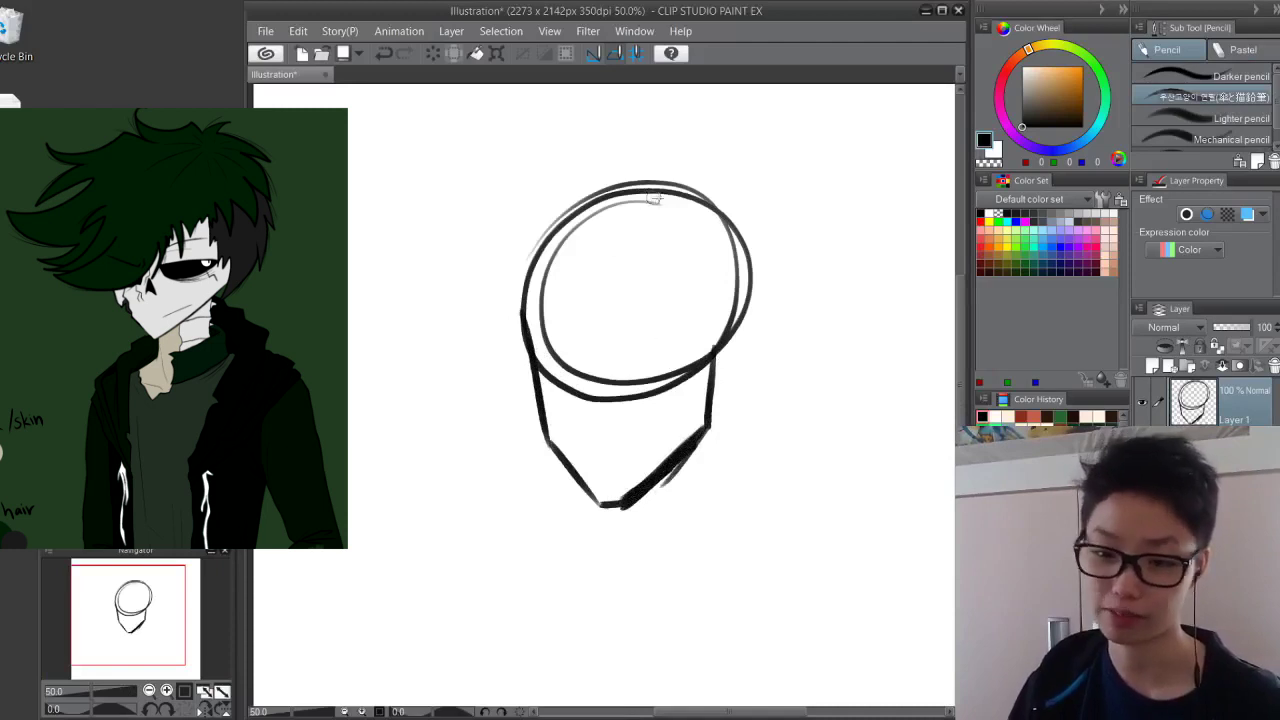
# Sketch the fifth character's spiky crown, jagged sweeping fringe, shaggy side hair and small tuft at the temple
pyautogui.moveTo(660, 197); pyautogui.dragTo(482, 175)
pyautogui.moveTo(482, 175); pyautogui.dragTo(549, 213)
pyautogui.moveTo(668, 188)
pyautogui.mouseDown()
pyautogui.moveTo(753, 184)
pyautogui.moveTo(785, 265)
pyautogui.moveTo(775, 320)
pyautogui.moveTo(745, 332)
pyautogui.moveTo(715, 405)
pyautogui.moveTo(732, 448)
pyautogui.mouseUp()
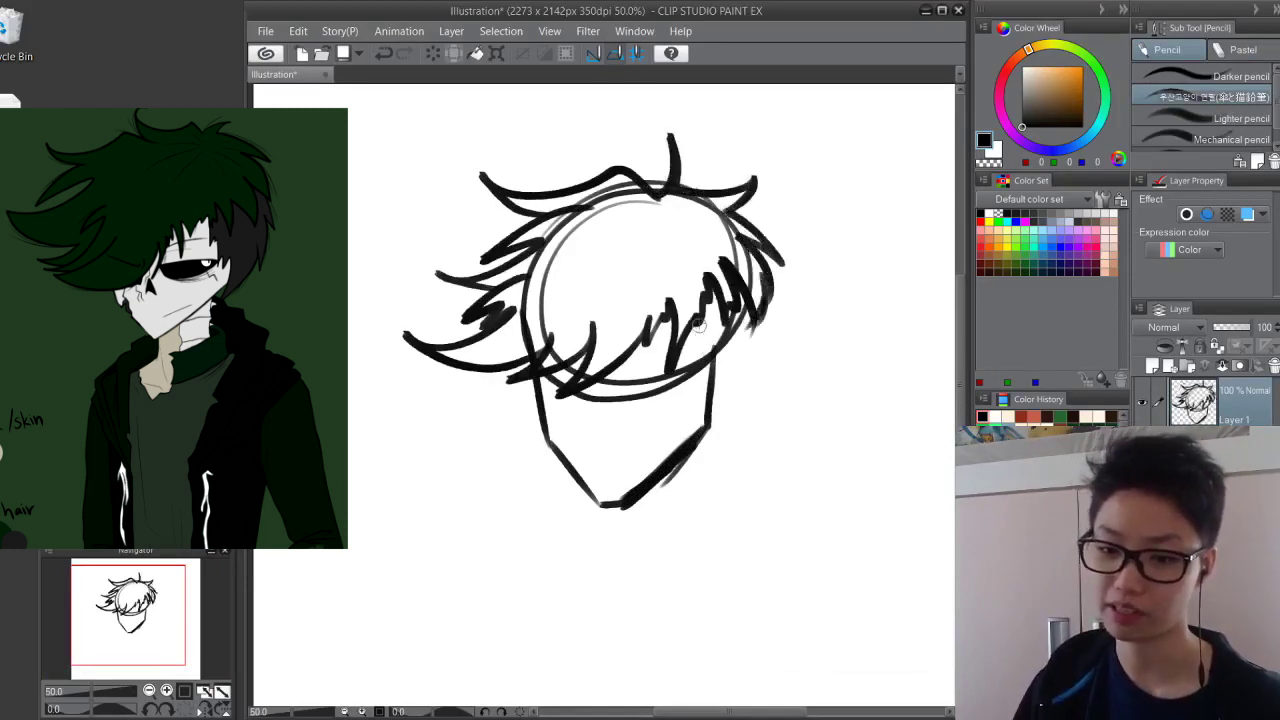
pyautogui.moveTo(758, 340)
pyautogui.mouseDown()
pyautogui.moveTo(726, 405)
pyautogui.moveTo(787, 323)
pyautogui.moveTo(759, 317)
pyautogui.mouseUp()
pyautogui.moveTo(767, 315); pyautogui.dragTo(757, 386)
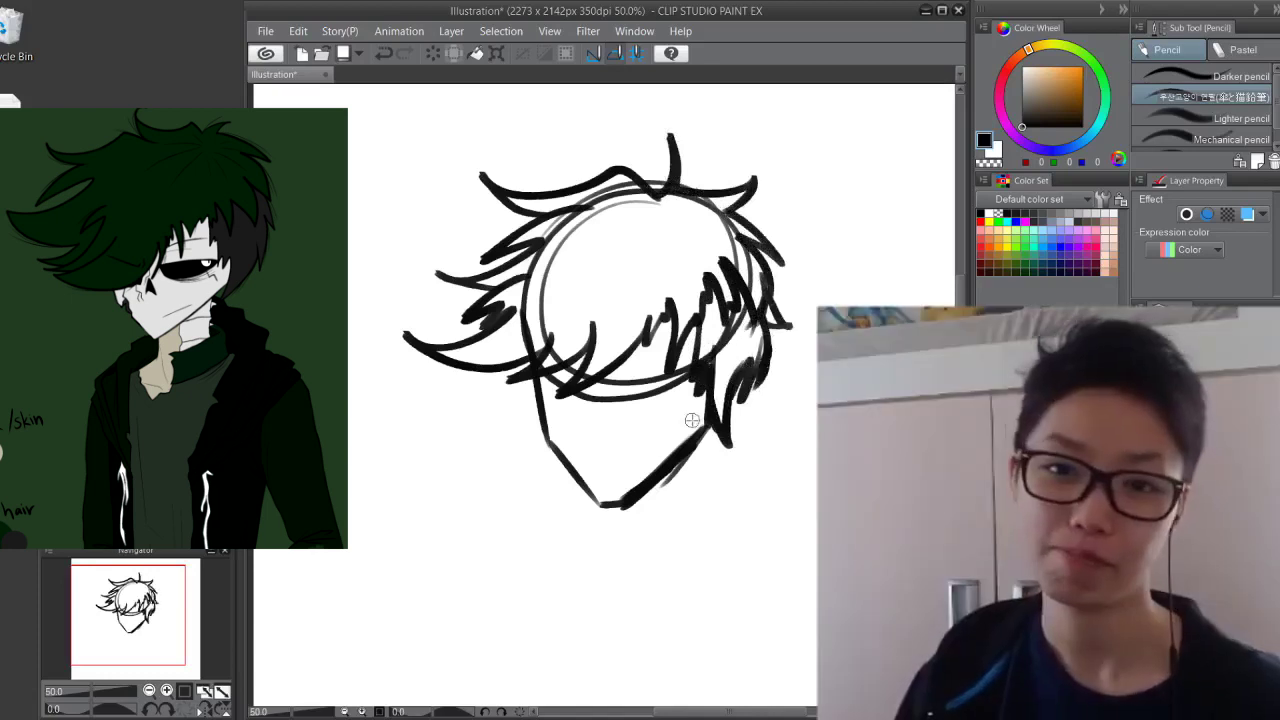
pyautogui.moveTo(538, 380); pyautogui.dragTo(522, 412)
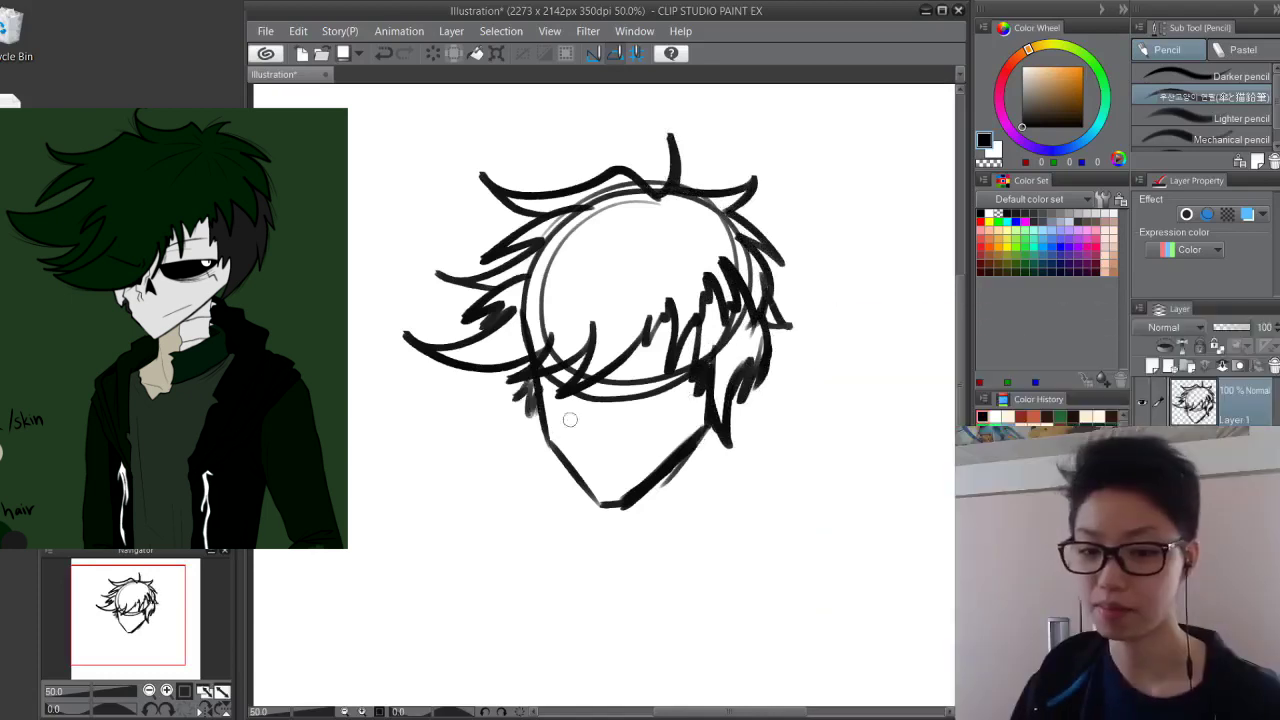
# Thicken the upright crown tuft and rework the jaw outline into a darker, cleaner line ending in a pointed chin
pyautogui.moveTo(652, 195); pyautogui.dragTo(668, 128)
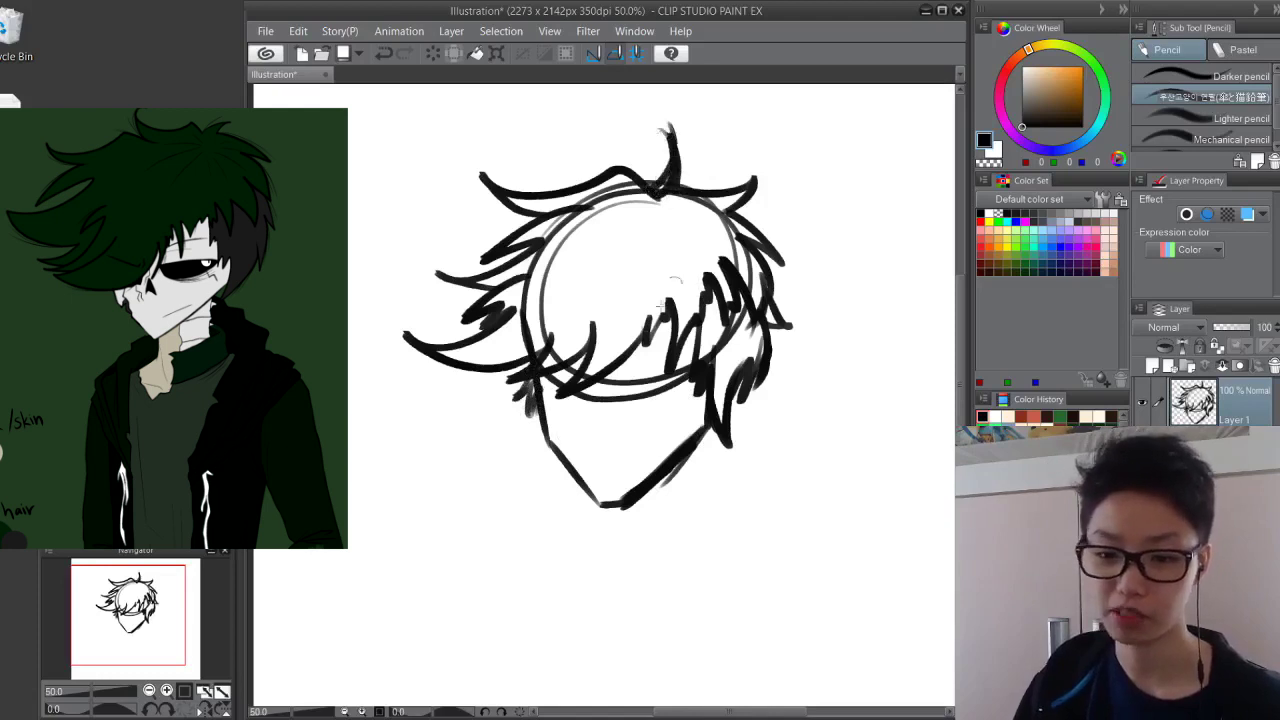
pyautogui.scroll(1, 597, 426)
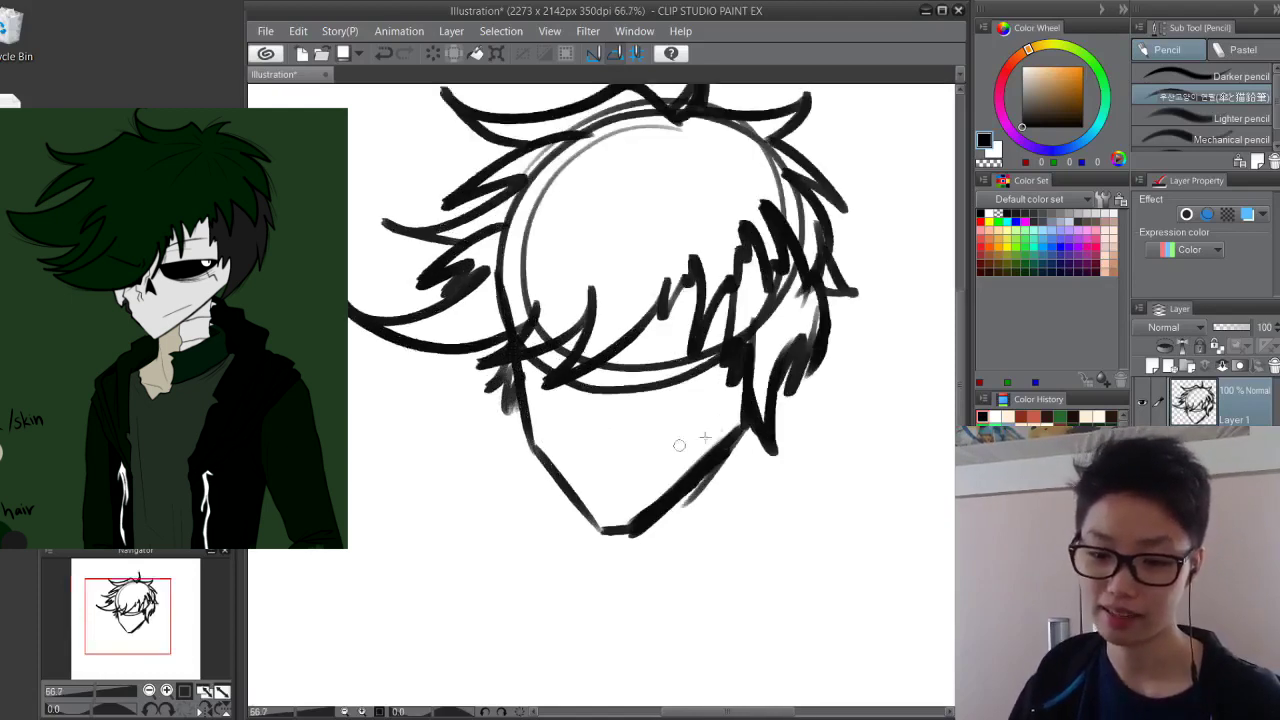
pyautogui.moveTo(582, 522); pyautogui.dragTo(640, 520)
pyautogui.moveTo(743, 378); pyautogui.dragTo(737, 454)
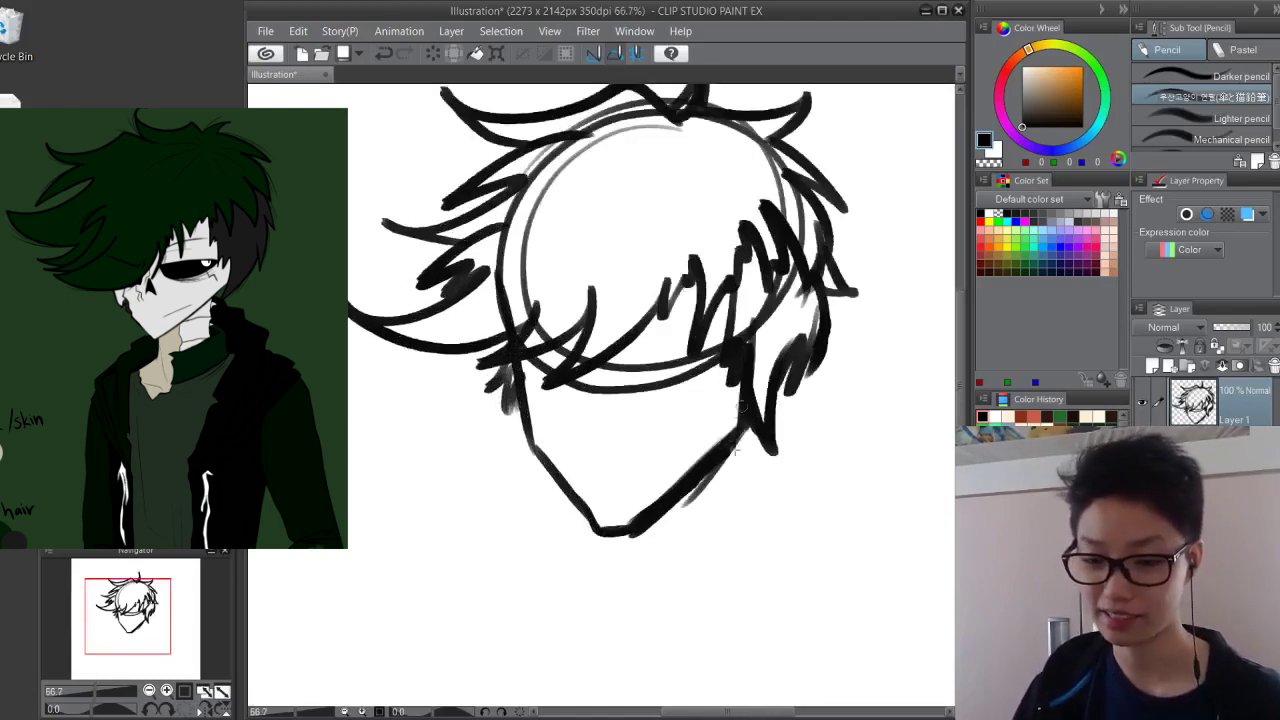
pyautogui.moveTo(743, 400); pyautogui.dragTo(736, 466)
pyautogui.moveTo(738, 450); pyautogui.dragTo(616, 547)
pyautogui.press('e')
pyautogui.moveTo(700, 455)
pyautogui.mouseDown()
pyautogui.moveTo(652, 496)
pyautogui.moveTo(708, 451)
pyautogui.moveTo(716, 424)
pyautogui.moveTo(615, 531)
pyautogui.moveTo(595, 532)
pyautogui.moveTo(633, 528)
pyautogui.moveTo(722, 462)
pyautogui.mouseUp()
pyautogui.press('p')
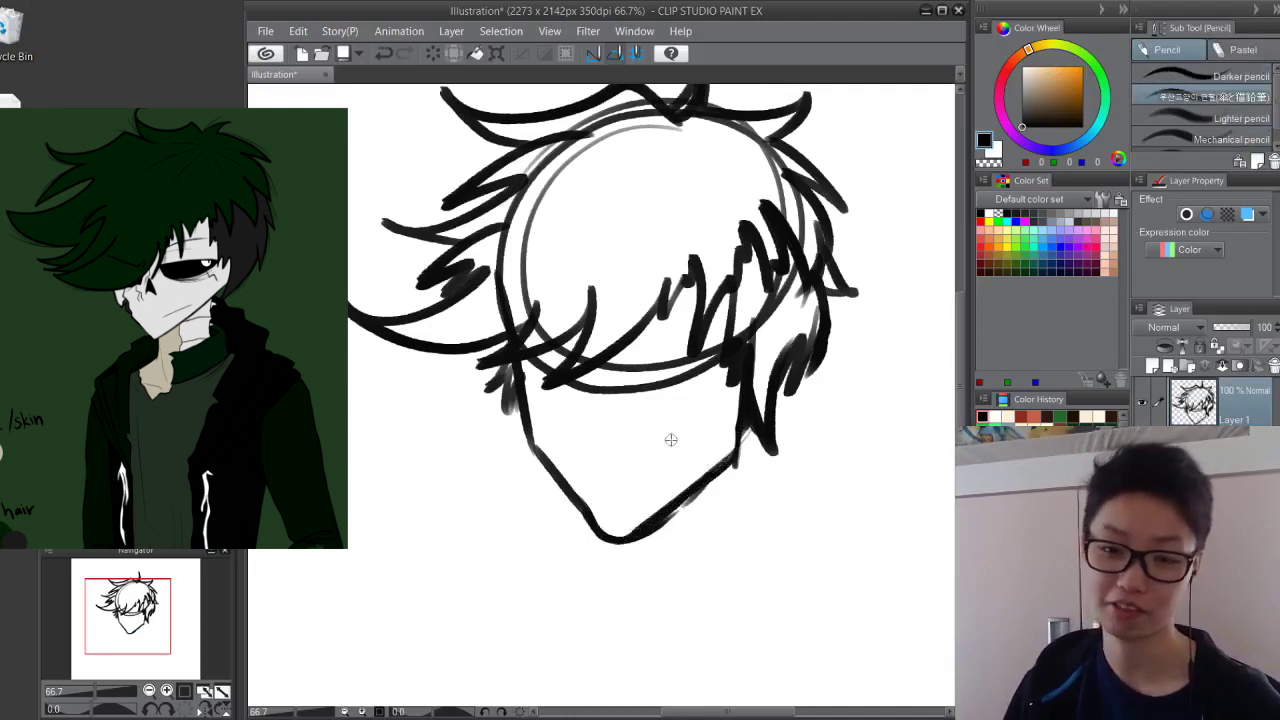
pyautogui.moveTo(585, 510)
pyautogui.mouseDown()
pyautogui.moveTo(601, 540)
pyautogui.moveTo(735, 460)
pyautogui.mouseUp()
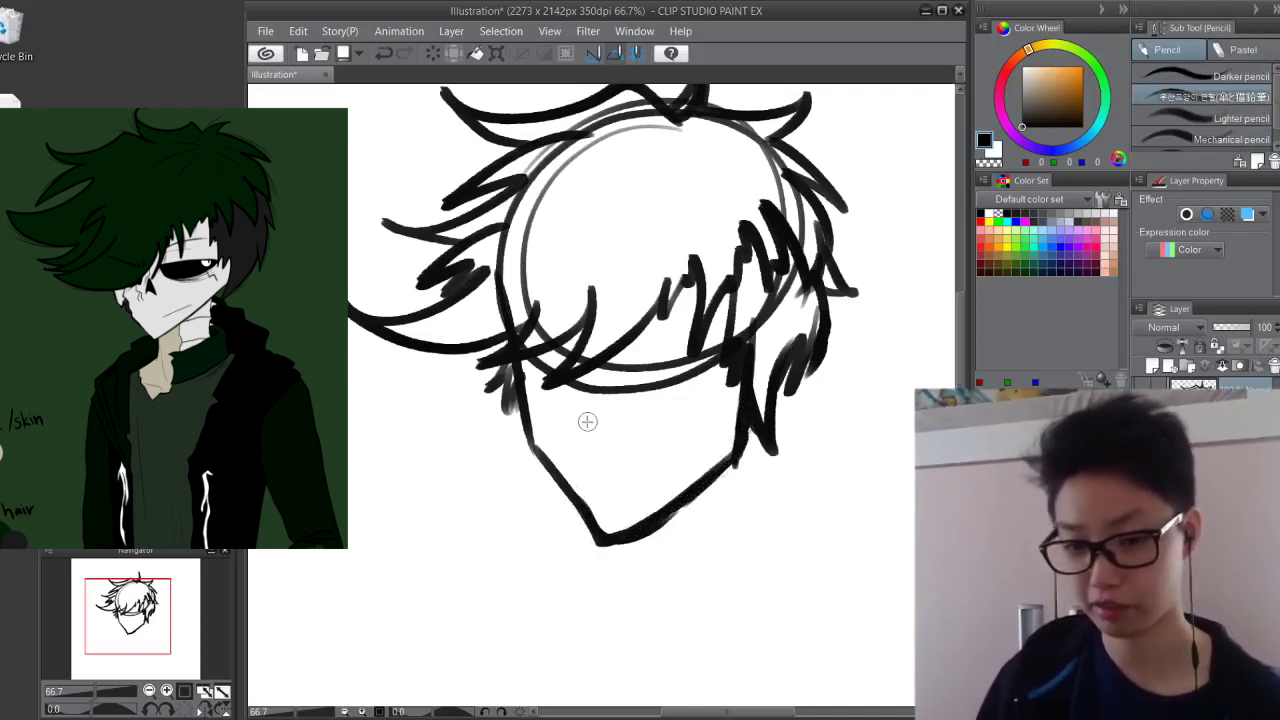
# Sketch the face with a filled black eye socket, narrow visible eye, hollow skull nose, brows and a slanted mouth
pyautogui.moveTo(592, 450)
pyautogui.mouseDown()
pyautogui.moveTo(597, 408)
pyautogui.moveTo(612, 448)
pyautogui.moveTo(600, 342)
pyautogui.mouseUp()
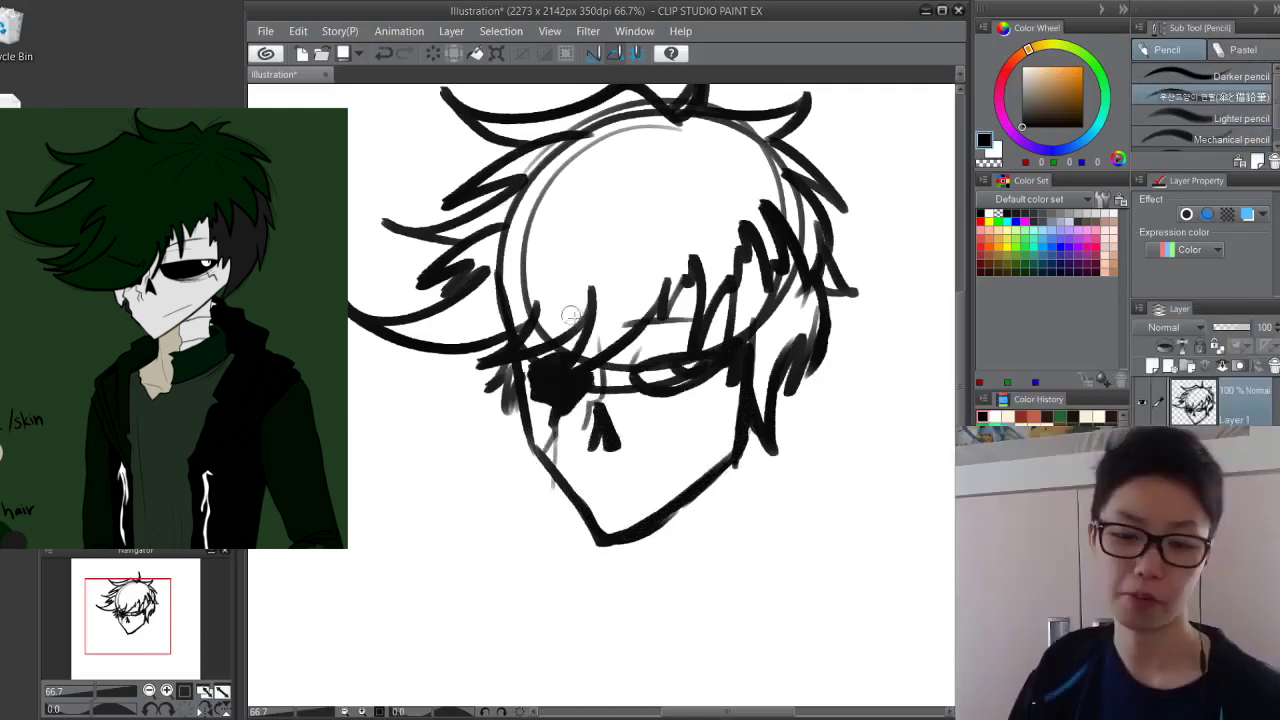
pyautogui.moveTo(586, 306); pyautogui.dragTo(538, 330)
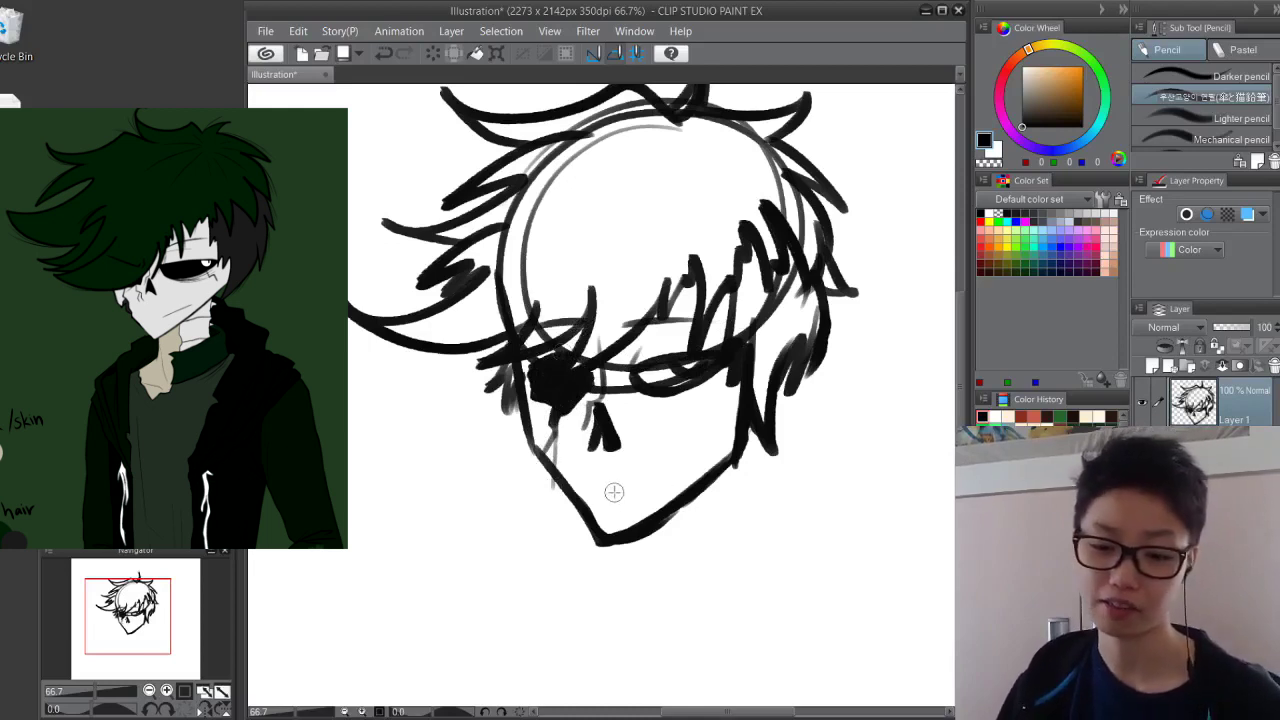
pyautogui.moveTo(596, 482); pyautogui.dragTo(674, 455)
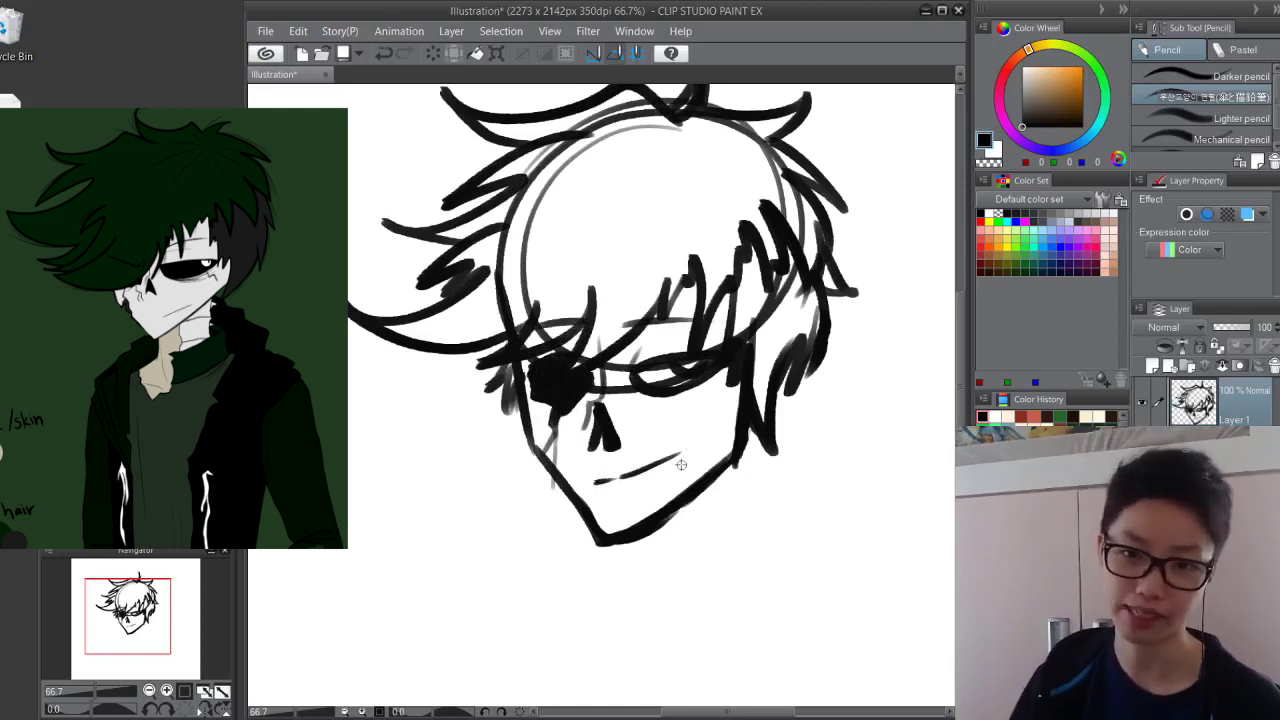
# Sketch the neck with dark shading under the jaw, and the jagged collar pieces around it
pyautogui.scroll(-4, 681, 464)
pyautogui.moveTo(680, 350); pyautogui.dragTo(679, 399)
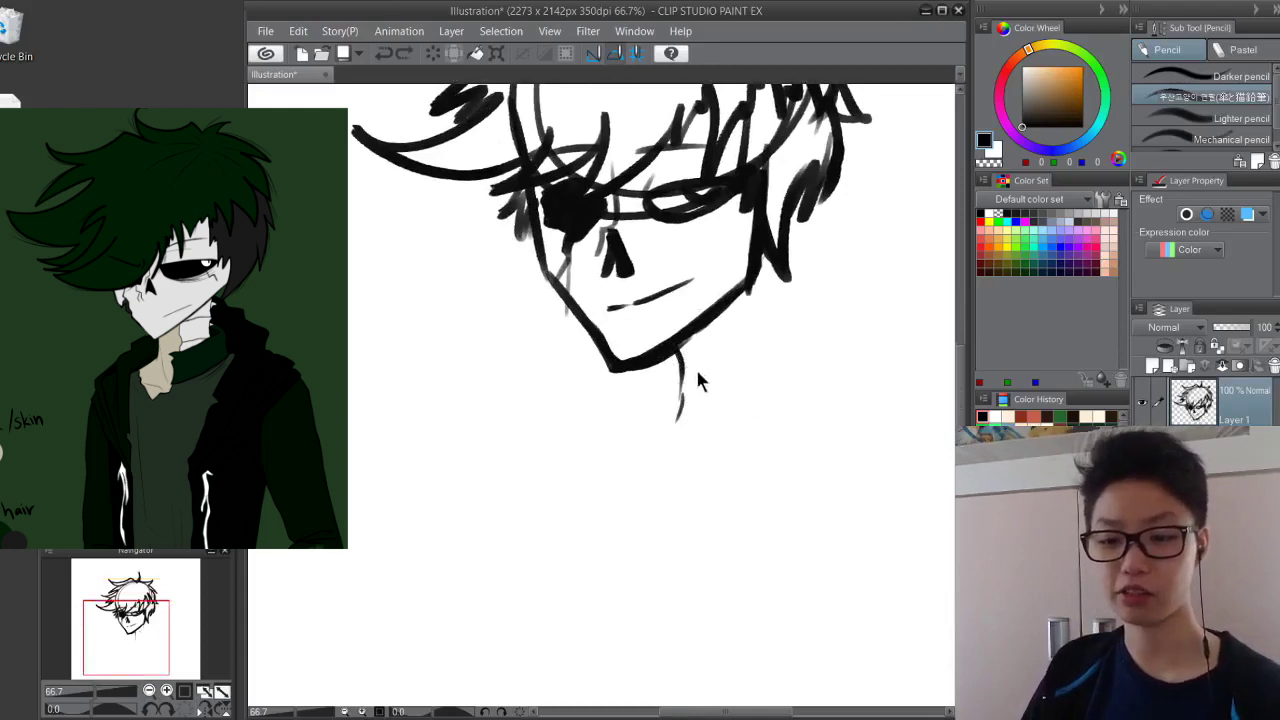
pyautogui.hotkey('ctrl', 'z')
pyautogui.moveTo(736, 296); pyautogui.dragTo(729, 413)
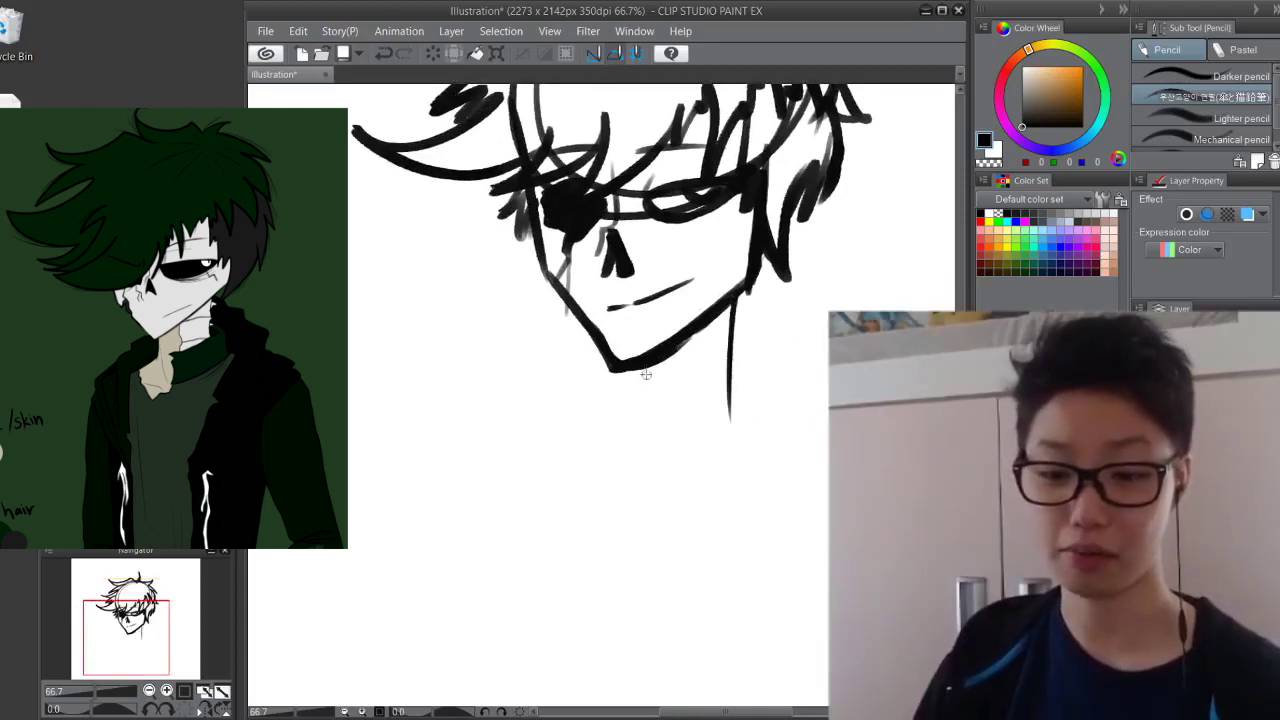
pyautogui.moveTo(650, 370); pyautogui.dragTo(646, 437)
pyautogui.moveTo(735, 347); pyautogui.dragTo(729, 398)
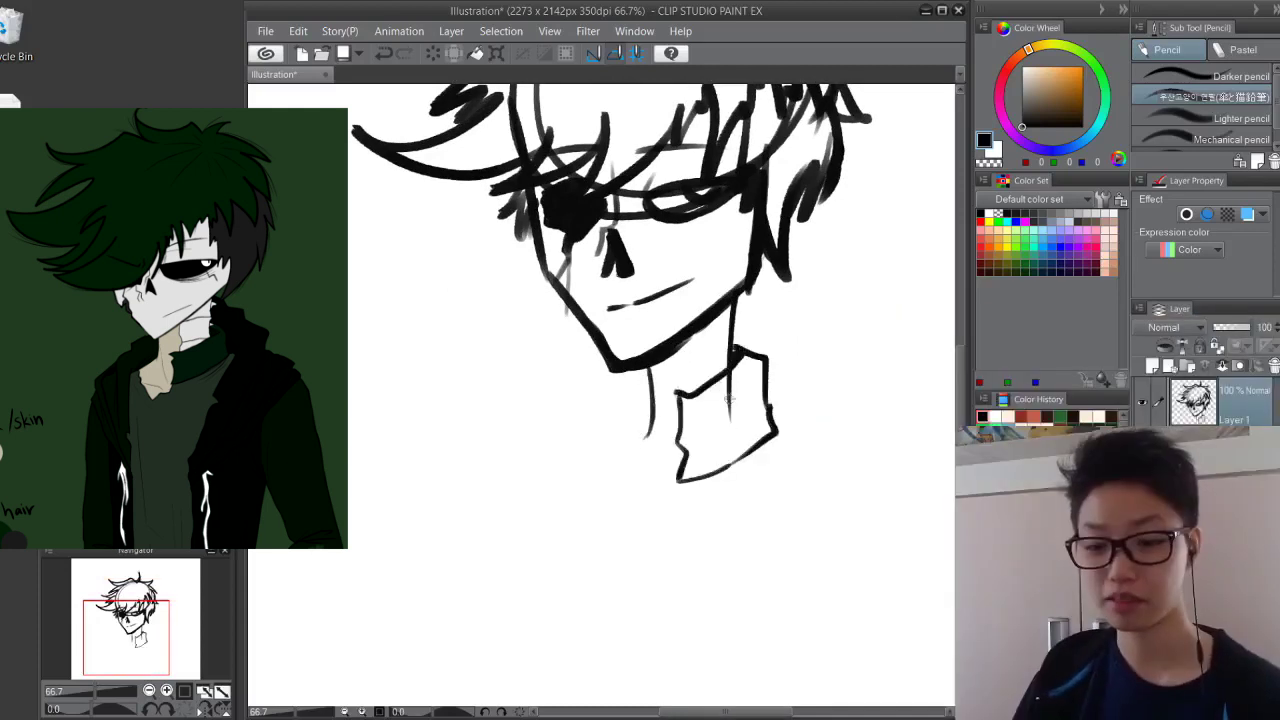
pyautogui.moveTo(661, 373)
pyautogui.mouseDown()
pyautogui.moveTo(740, 305)
pyautogui.moveTo(716, 318)
pyautogui.mouseUp()
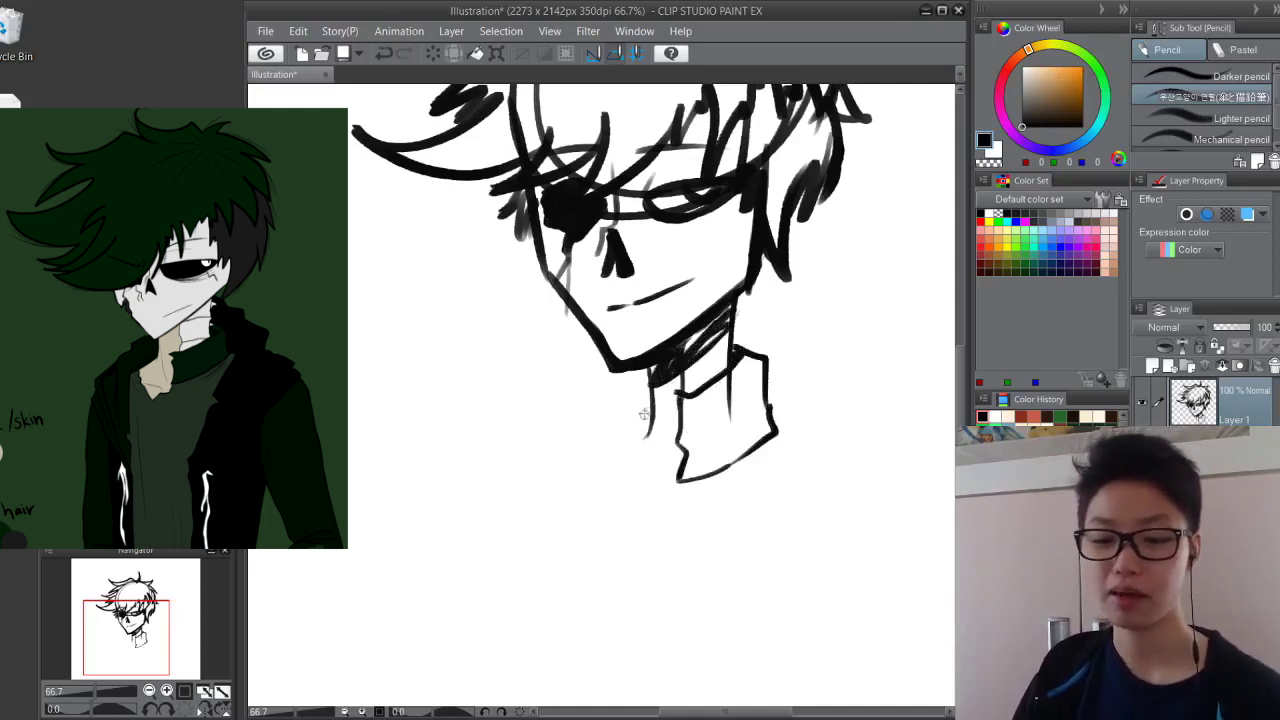
pyautogui.moveTo(600, 494)
pyautogui.mouseDown()
pyautogui.moveTo(649, 505)
pyautogui.moveTo(678, 480)
pyautogui.mouseUp()
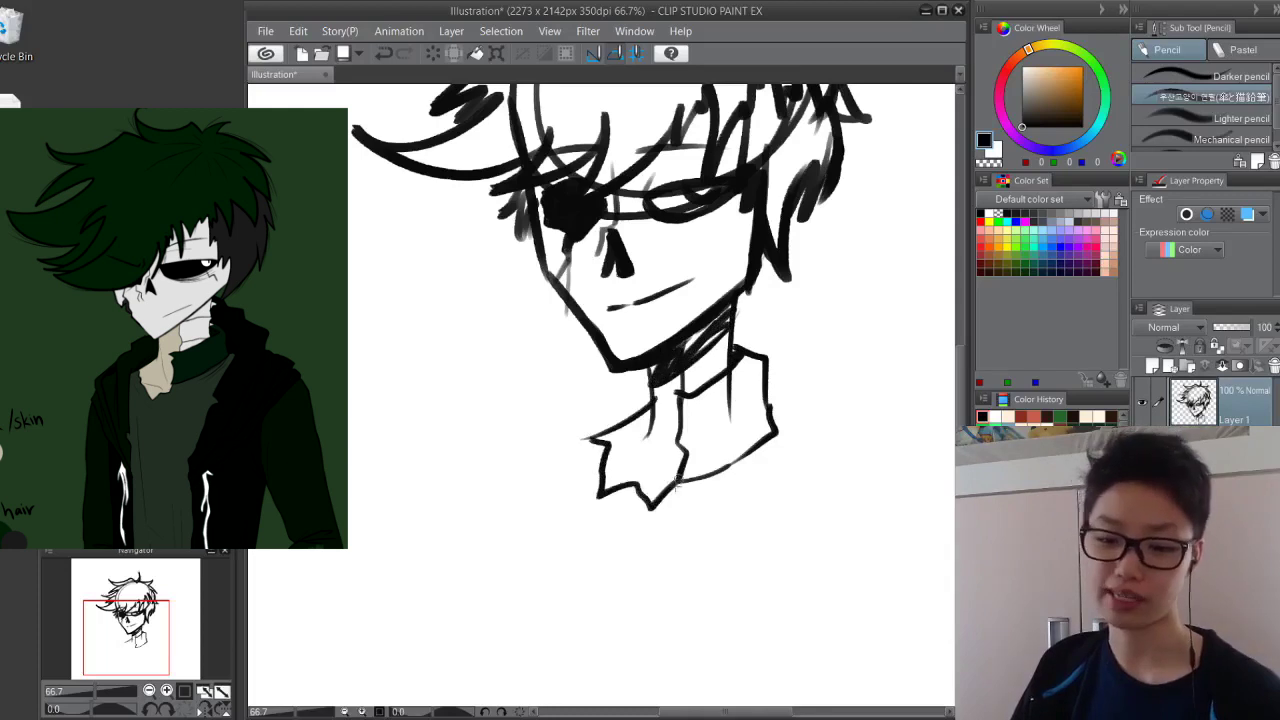
# Sketch the open hooded jacket with its raised hood and pointed lapels on both sides of the neck
pyautogui.scroll(-1, 715, 369)
pyautogui.moveTo(778, 402)
pyautogui.mouseDown()
pyautogui.moveTo(789, 351)
pyautogui.moveTo(740, 527)
pyautogui.mouseUp()
pyautogui.moveTo(740, 287)
pyautogui.mouseDown()
pyautogui.moveTo(826, 335)
pyautogui.moveTo(785, 478)
pyautogui.mouseUp()
pyautogui.moveTo(830, 338)
pyautogui.mouseDown()
pyautogui.moveTo(860, 400)
pyautogui.moveTo(740, 575)
pyautogui.moveTo(742, 455)
pyautogui.mouseUp()
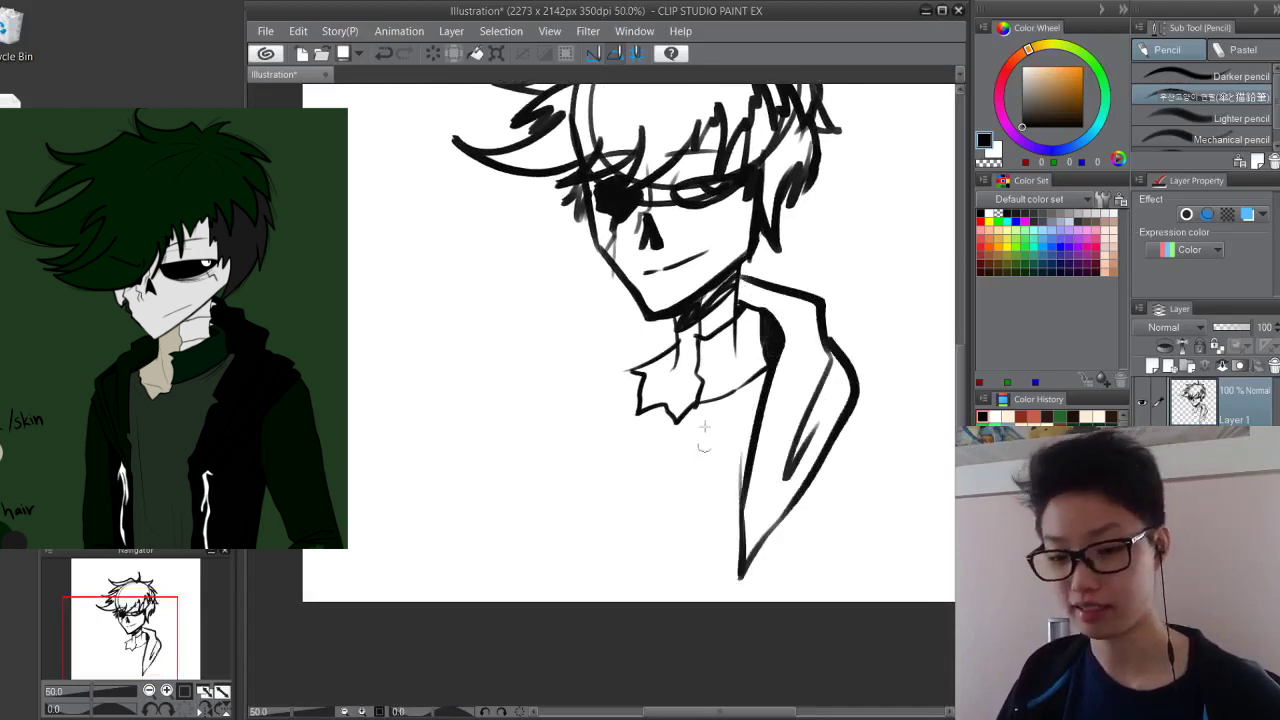
pyautogui.moveTo(658, 350)
pyautogui.mouseDown()
pyautogui.moveTo(617, 446)
pyautogui.moveTo(569, 449)
pyautogui.moveTo(588, 372)
pyautogui.mouseUp()
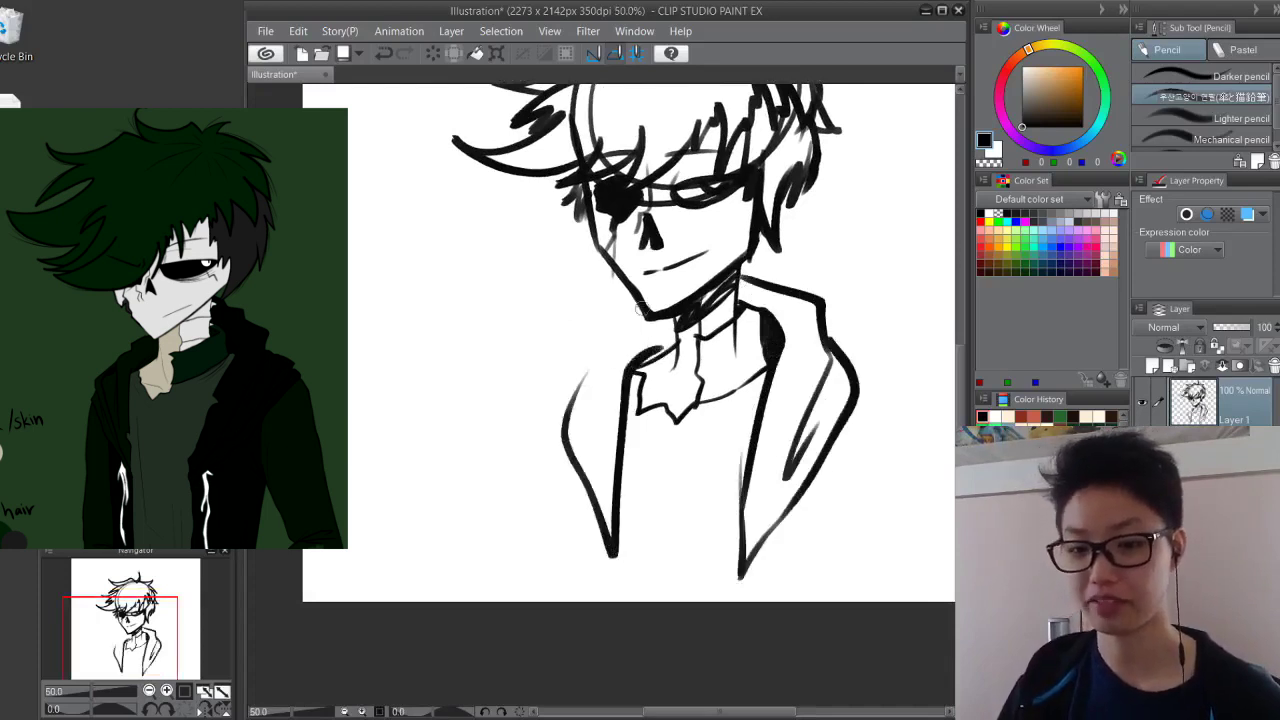
pyautogui.moveTo(640, 296)
pyautogui.mouseDown()
pyautogui.moveTo(594, 445)
pyautogui.moveTo(575, 412)
pyautogui.mouseUp()
# Scale the whole sketch down toward the upper part of the canvas and sketch the shoulders and sleeves
pyautogui.scroll(-1, 667, 397)
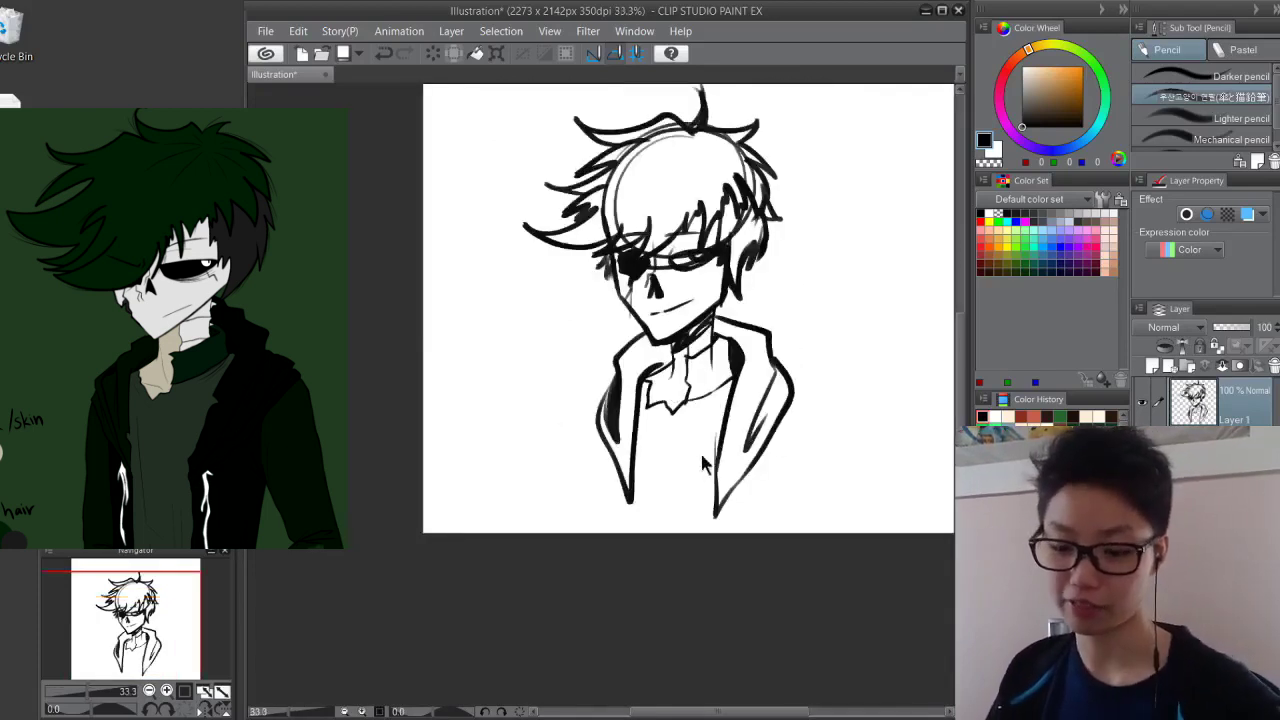
pyautogui.scroll(-1, 703, 465)
pyautogui.hotkey('ctrl', 't')
pyautogui.moveTo(676, 504); pyautogui.dragTo(674, 427)
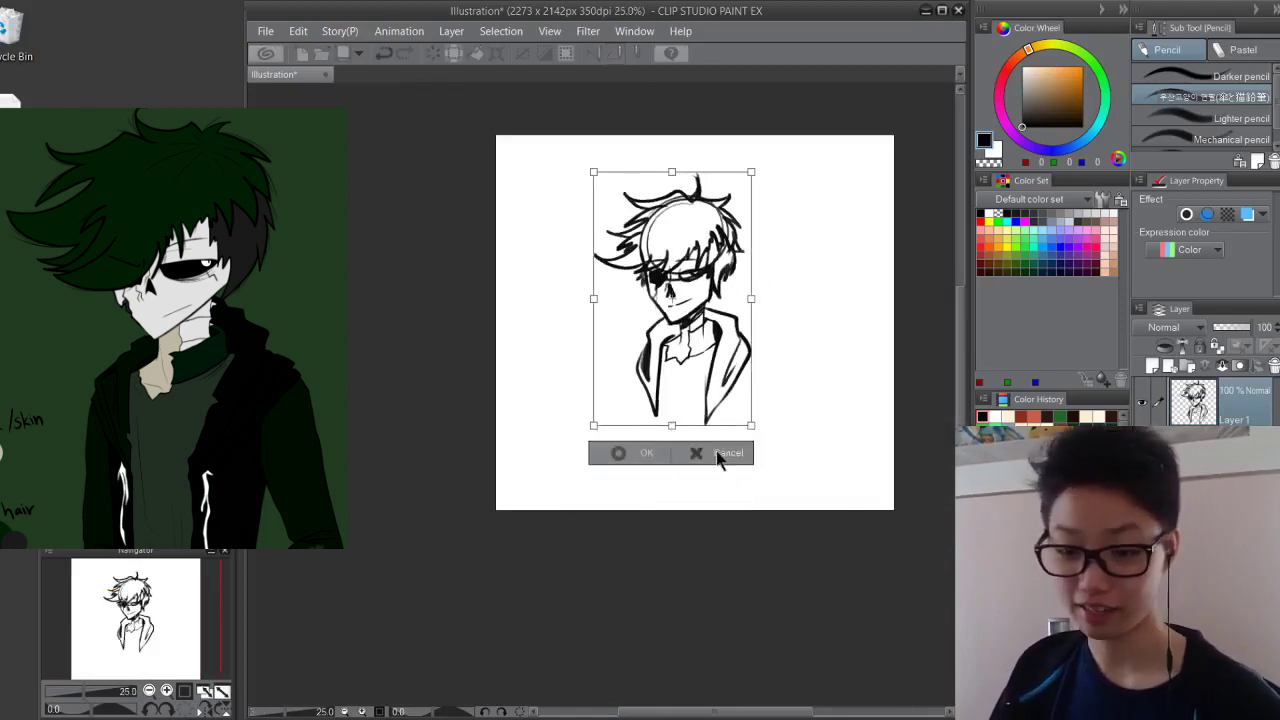
pyautogui.press('Return')
pyautogui.scroll(1, 750, 350)
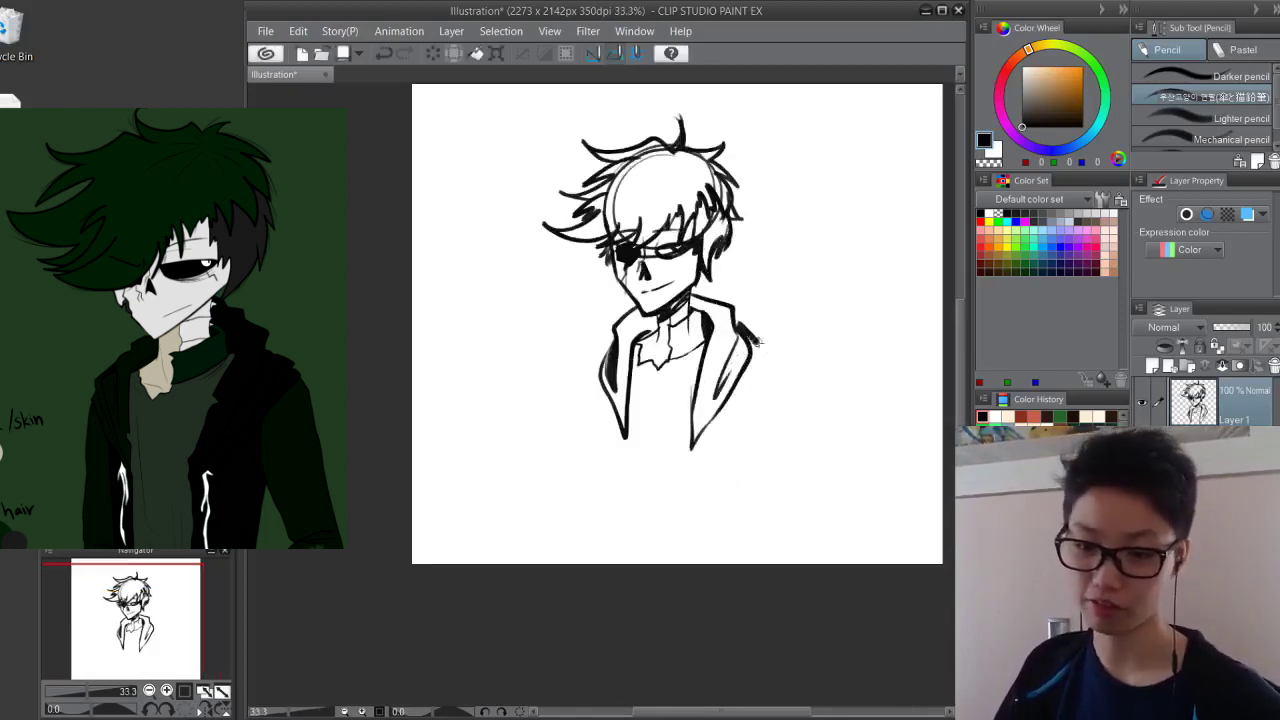
pyautogui.moveTo(771, 361); pyautogui.dragTo(742, 424)
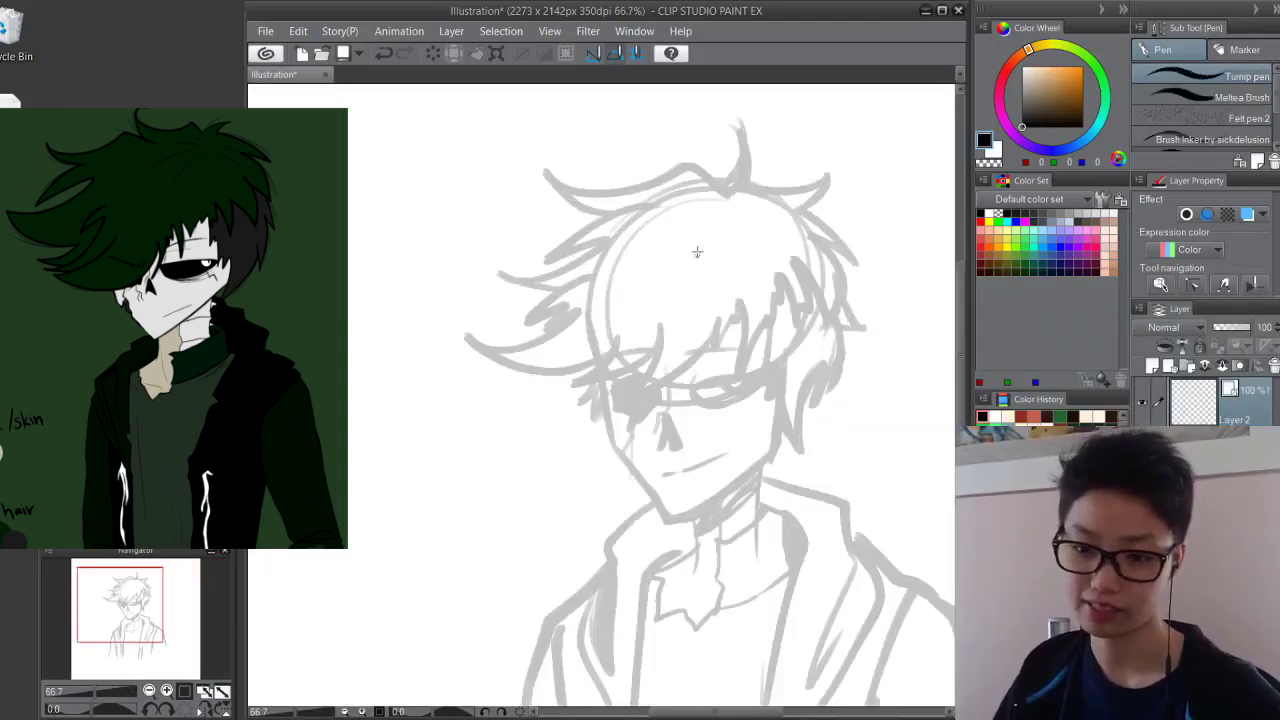
# Ink the angular jaw with the Turnip pen over the faded sketch, redoing rejected strokes, and outline the skull
pyautogui.moveTo(590, 328); pyautogui.dragTo(612, 440)
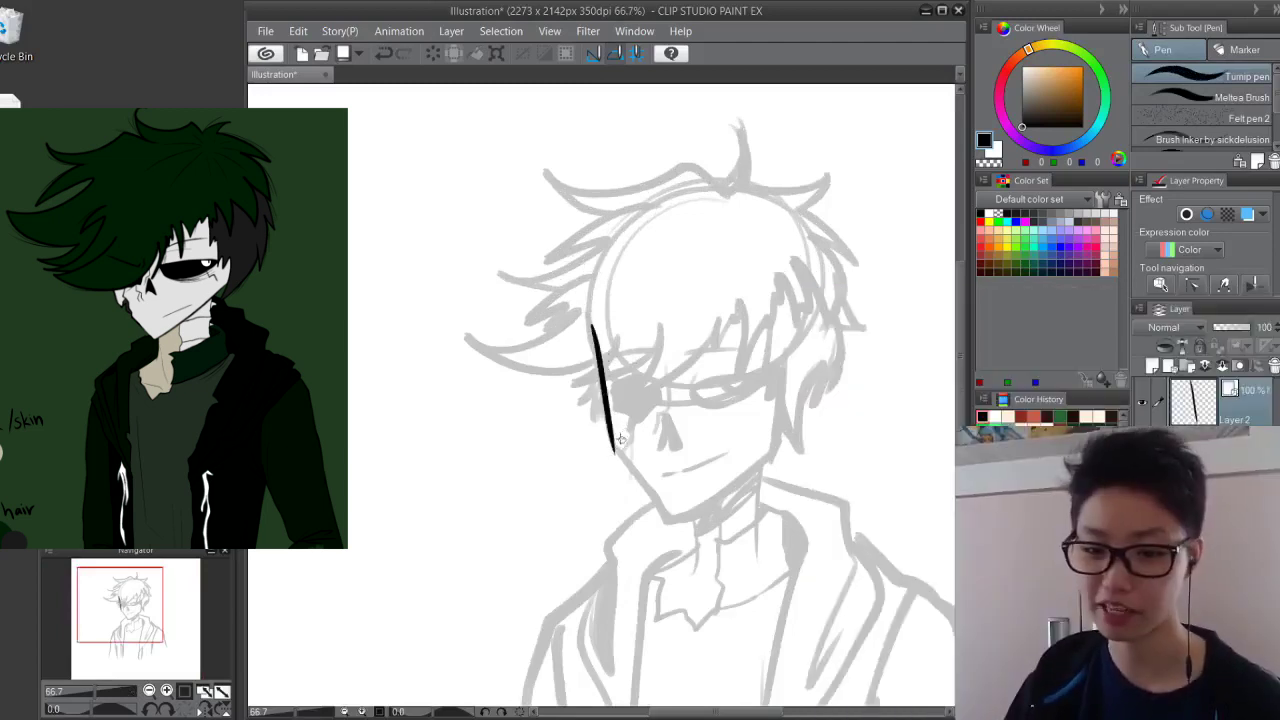
pyautogui.hotkey('ctrl', 'z')
pyautogui.moveTo(592, 318)
pyautogui.mouseDown()
pyautogui.moveTo(614, 448)
pyautogui.moveTo(665, 508)
pyautogui.mouseUp()
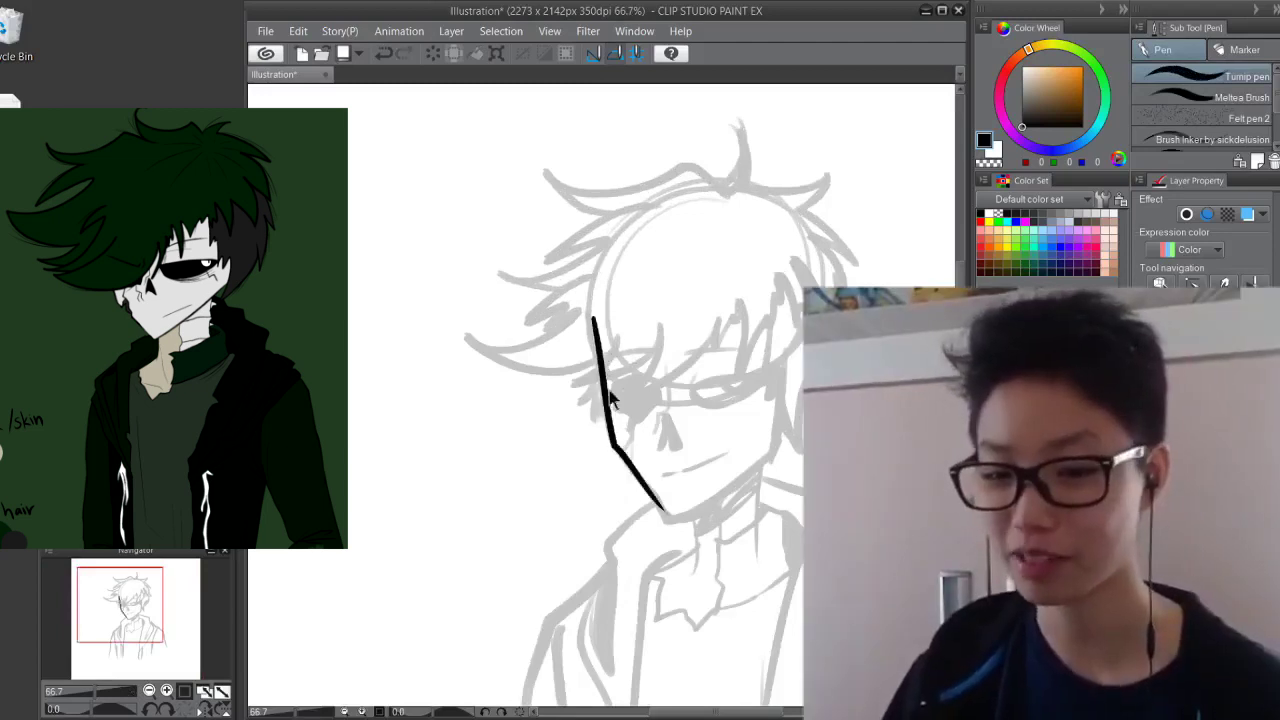
pyautogui.hotkey('ctrl', 'z')
pyautogui.moveTo(595, 335)
pyautogui.mouseDown()
pyautogui.moveTo(613, 447)
pyautogui.moveTo(660, 510)
pyautogui.mouseUp()
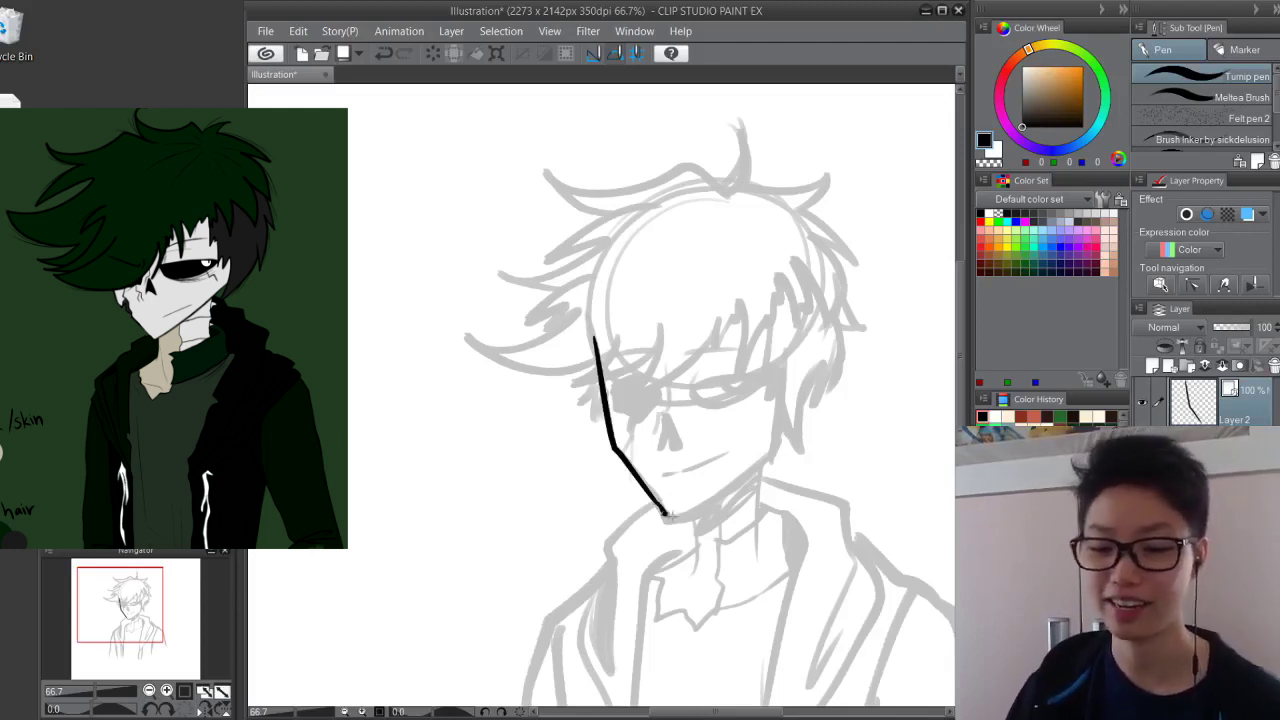
pyautogui.moveTo(663, 514); pyautogui.dragTo(758, 472)
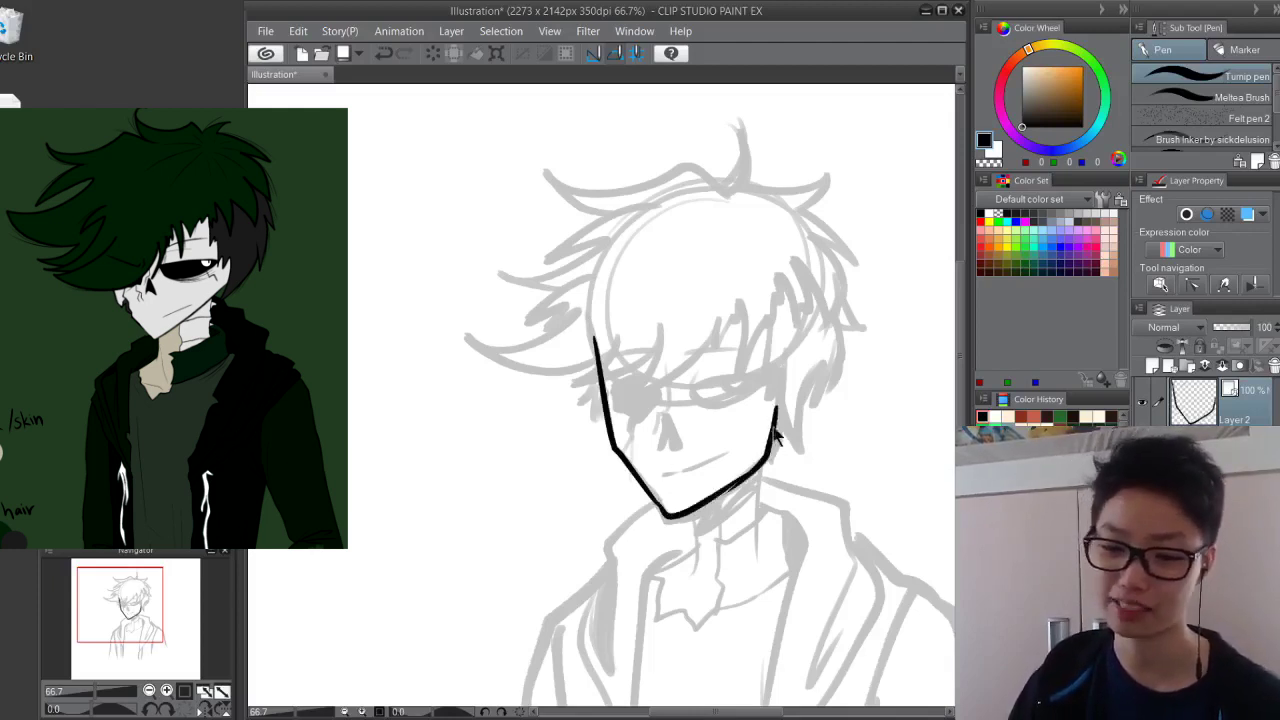
pyautogui.hotkey('ctrl', 'z')
pyautogui.moveTo(776, 406)
pyautogui.mouseDown()
pyautogui.moveTo(769, 459)
pyautogui.moveTo(727, 490)
pyautogui.mouseUp()
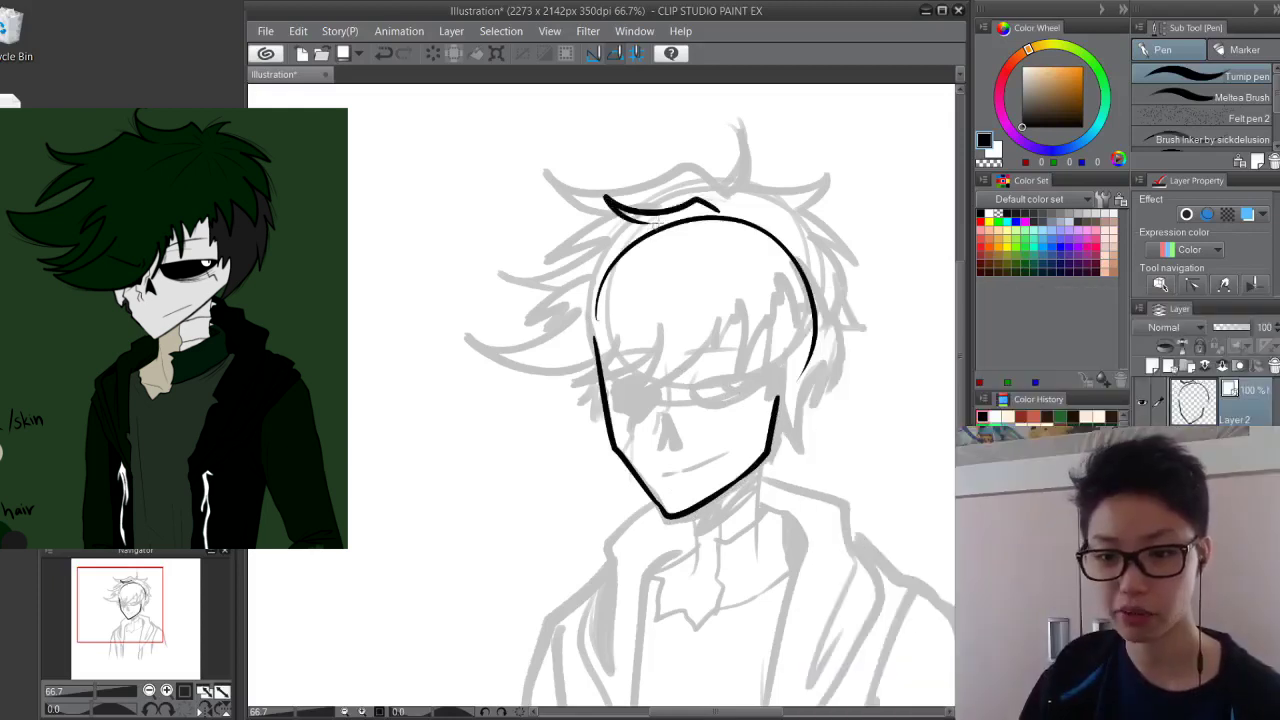
pyautogui.moveTo(655, 222)
pyautogui.mouseDown()
pyautogui.moveTo(575, 262)
pyautogui.moveTo(575, 298)
pyautogui.moveTo(514, 364)
pyautogui.moveTo(596, 384)
pyautogui.moveTo(560, 410)
pyautogui.mouseUp()
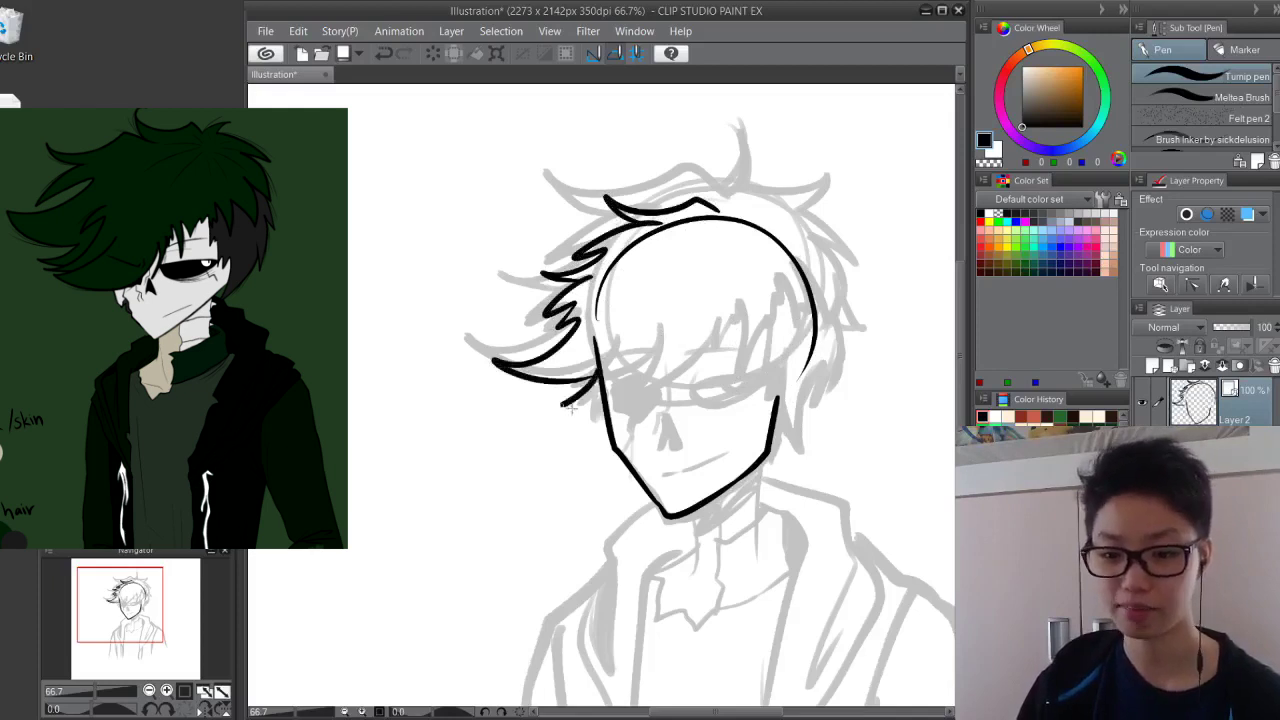
pyautogui.moveTo(688, 330); pyautogui.dragTo(557, 408)
pyautogui.hotkey('ctrl', 'z')
pyautogui.hotkey('ctrl', 'z')
pyautogui.hotkey('ctrl', 'z')
pyautogui.hotkey('ctrl', 'z')
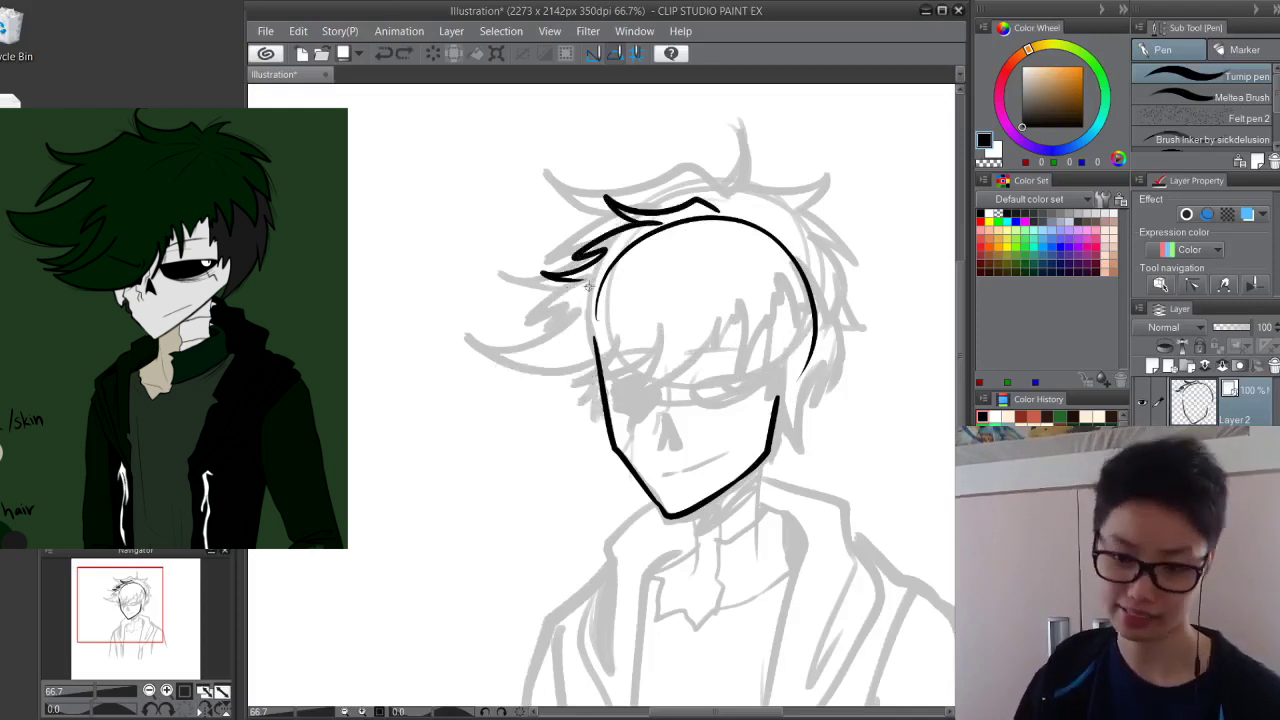
pyautogui.moveTo(561, 303)
pyautogui.mouseDown()
pyautogui.moveTo(514, 357)
pyautogui.moveTo(490, 347)
pyautogui.mouseUp()
pyautogui.moveTo(490, 347); pyautogui.dragTo(598, 380)
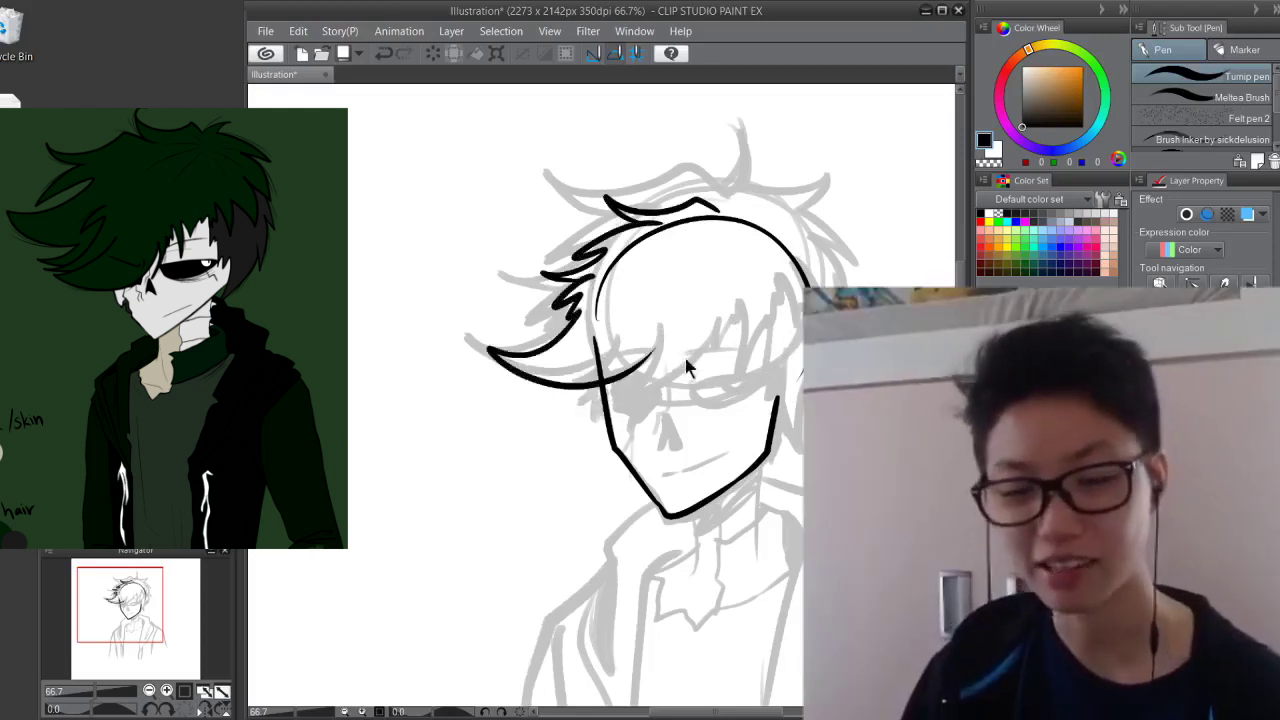
pyautogui.hotkey('ctrl', 'z')
pyautogui.hotkey('ctrl', 'z')
pyautogui.hotkey('ctrl', 'z')
pyautogui.hotkey('ctrl', 'z')
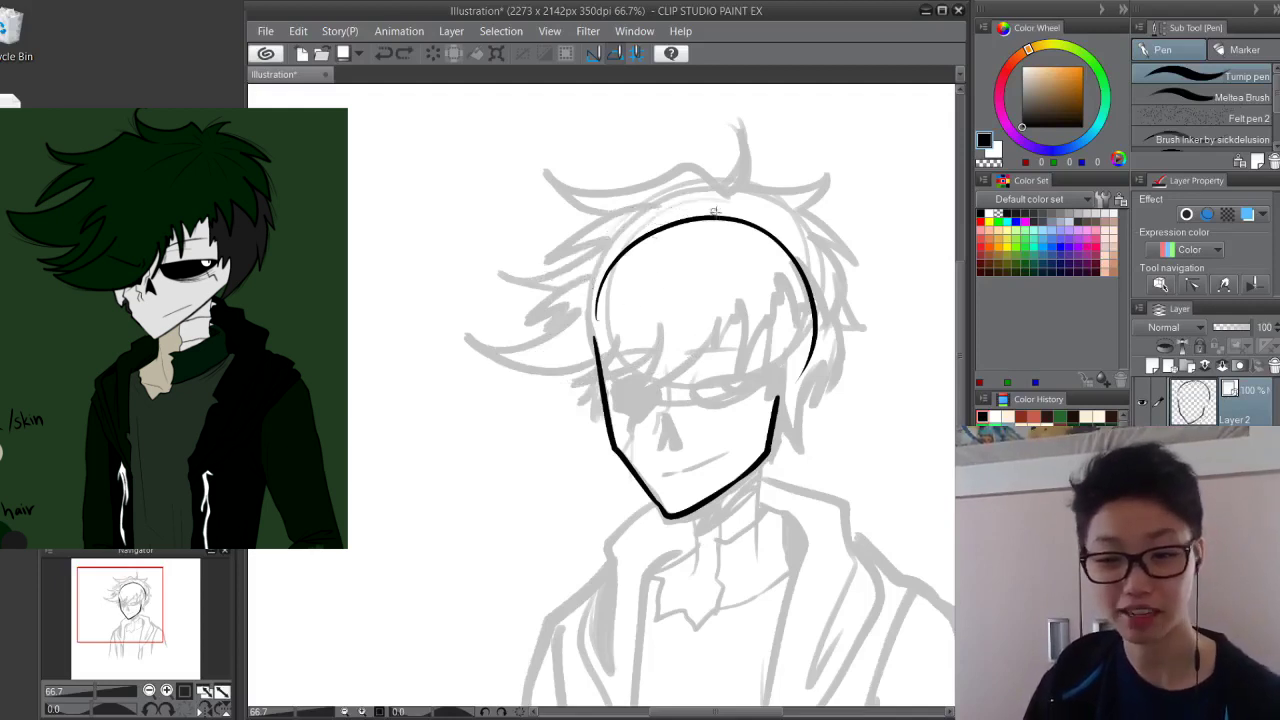
# Ink the crown spike and the jagged swept locks at the side of the head, undoing unwanted strokes
pyautogui.moveTo(718, 212); pyautogui.dragTo(590, 192)
pyautogui.moveTo(660, 218)
pyautogui.mouseDown()
pyautogui.moveTo(570, 288)
pyautogui.moveTo(522, 302)
pyautogui.mouseUp()
pyautogui.moveTo(522, 306)
pyautogui.mouseDown()
pyautogui.moveTo(593, 317)
pyautogui.moveTo(550, 389)
pyautogui.moveTo(678, 370)
pyautogui.moveTo(706, 336)
pyautogui.mouseUp()
pyautogui.hotkey('ctrl', 'z')
pyautogui.moveTo(594, 327)
pyautogui.mouseDown()
pyautogui.moveTo(589, 340)
pyautogui.moveTo(604, 343)
pyautogui.moveTo(586, 333)
pyautogui.moveTo(514, 380)
pyautogui.moveTo(654, 348)
pyautogui.moveTo(570, 350)
pyautogui.moveTo(540, 380)
pyautogui.moveTo(630, 381)
pyautogui.mouseUp()
pyautogui.hotkey('ctrl', 'z')
pyautogui.hotkey('ctrl', 'z')
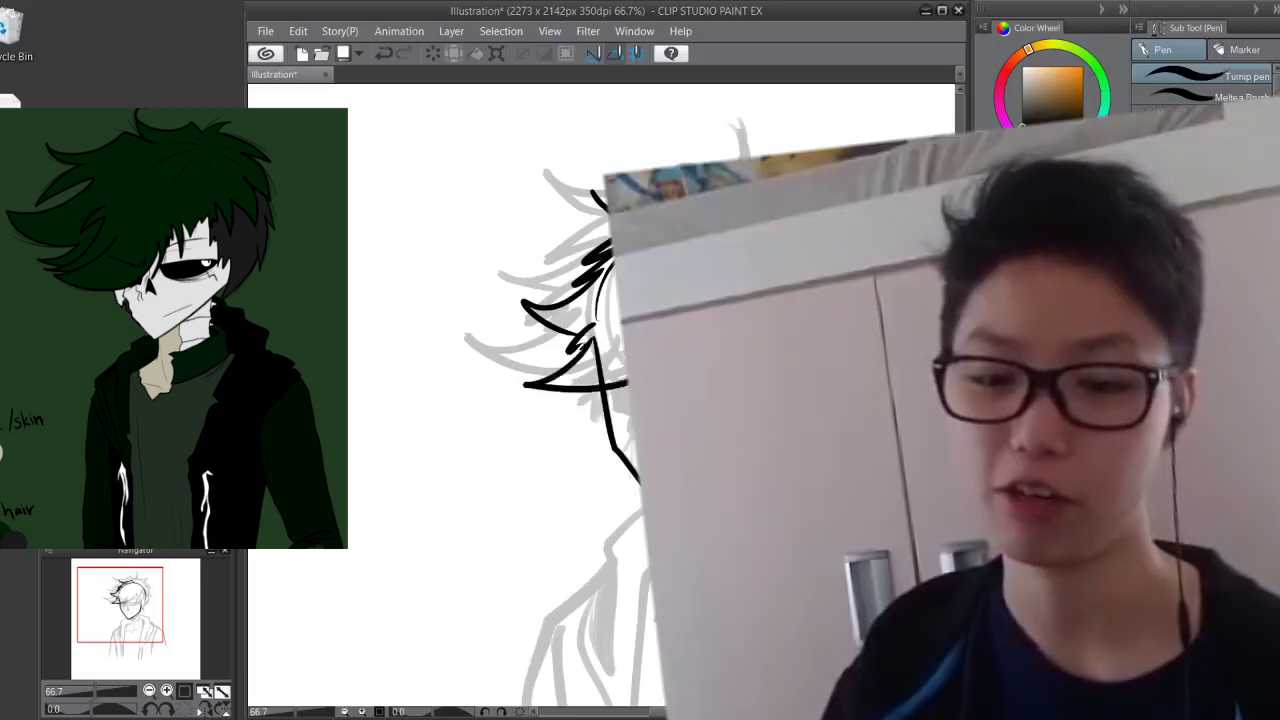
pyautogui.hotkey('ctrl', 'z')
pyautogui.hotkey('ctrl', 'z')
pyautogui.moveTo(621, 250)
pyautogui.mouseDown()
pyautogui.moveTo(514, 354)
pyautogui.moveTo(630, 350)
pyautogui.mouseUp()
pyautogui.hotkey('ctrl', 'z')
pyautogui.moveTo(620, 252)
pyautogui.mouseDown()
pyautogui.moveTo(566, 308)
pyautogui.moveTo(583, 298)
pyautogui.moveTo(499, 353)
pyautogui.moveTo(640, 349)
pyautogui.mouseUp()
pyautogui.hotkey('ctrl', 'z')
pyautogui.hotkey('ctrl', 'z')
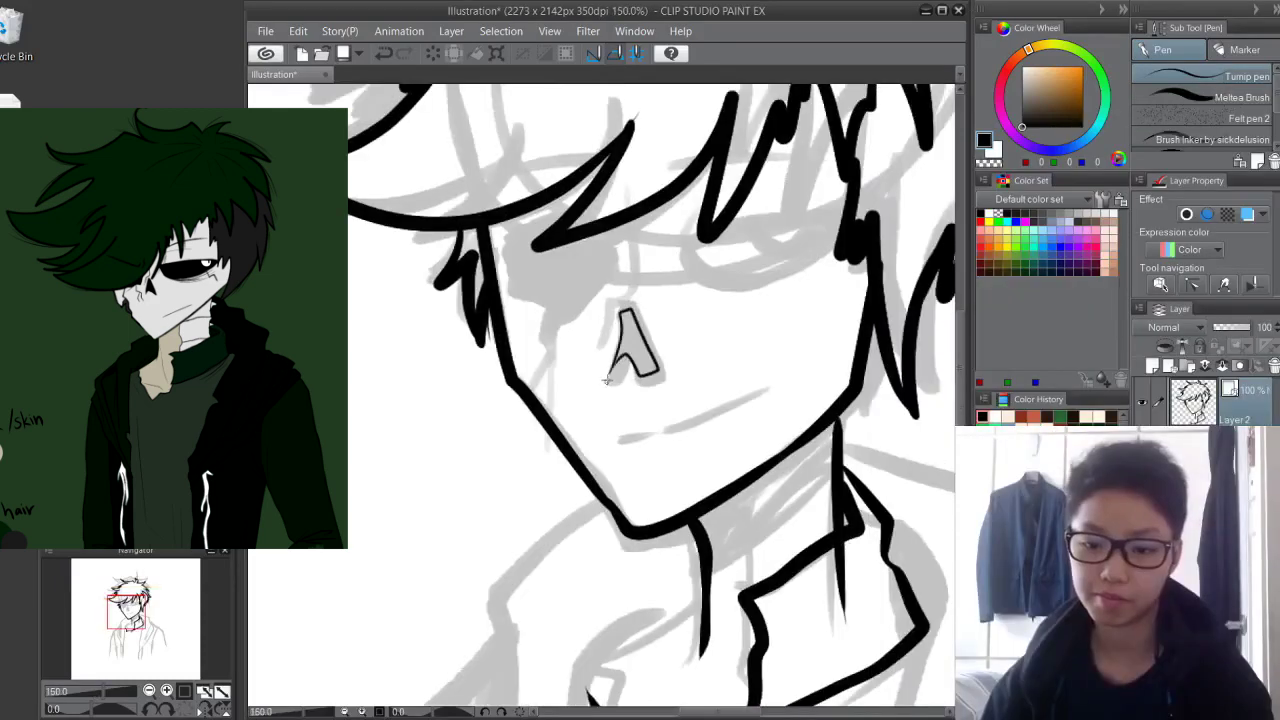
# Redo the hollow skull nose outline in ink and add the nose bridge and upper line of the visible eye
pyautogui.hotkey('ctrl', 'z')
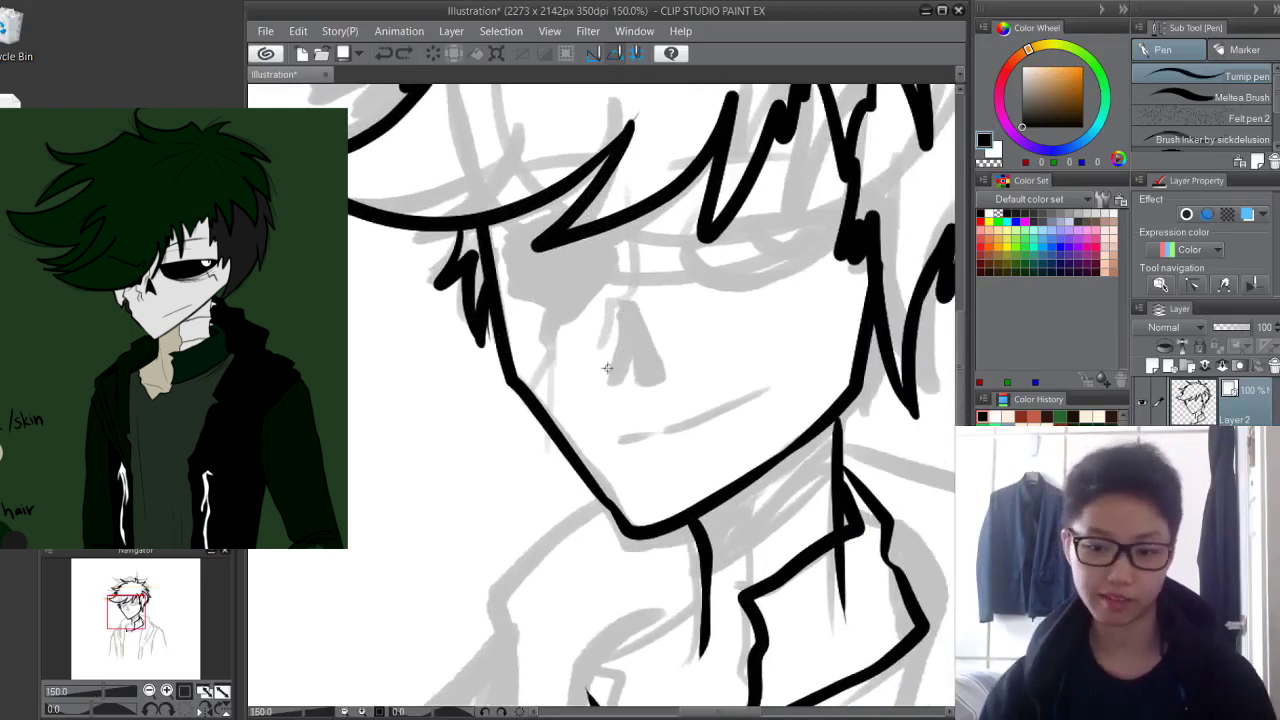
pyautogui.moveTo(607, 376)
pyautogui.mouseDown()
pyautogui.moveTo(625, 314)
pyautogui.moveTo(649, 366)
pyautogui.mouseUp()
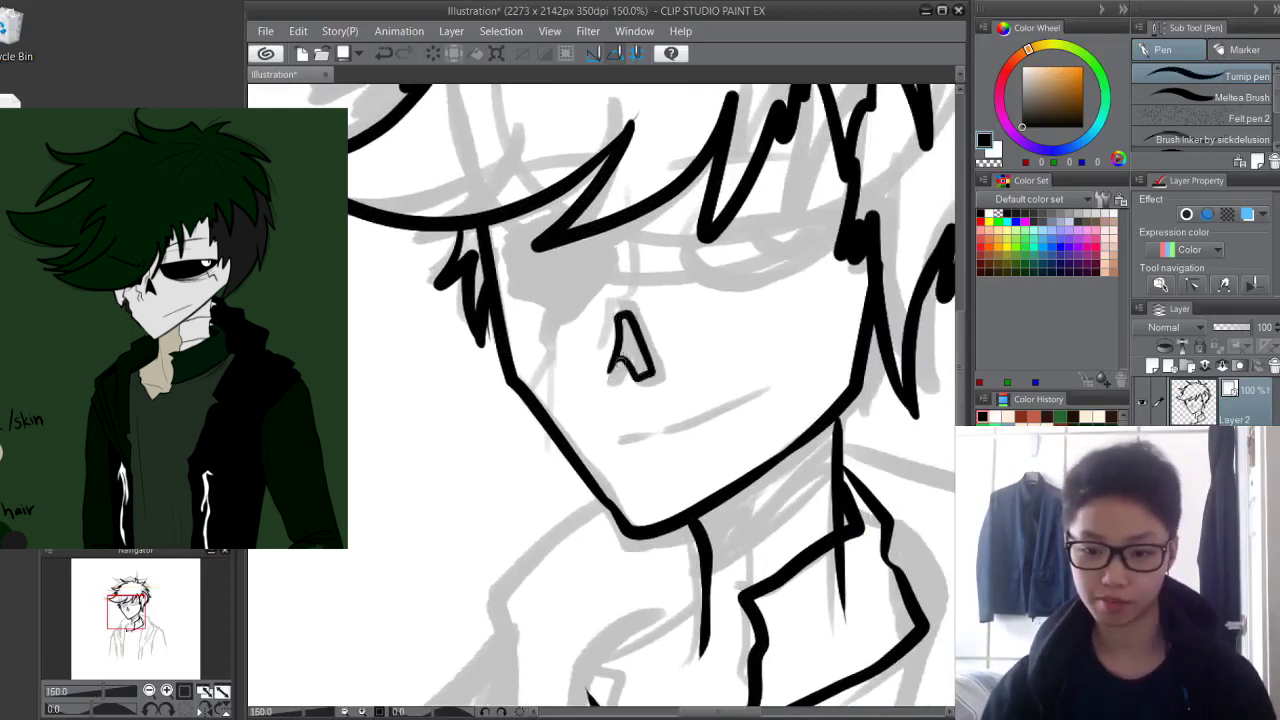
pyautogui.moveTo(628, 296)
pyautogui.mouseDown()
pyautogui.moveTo(618, 232)
pyautogui.moveTo(742, 231)
pyautogui.moveTo(758, 268)
pyautogui.mouseUp()
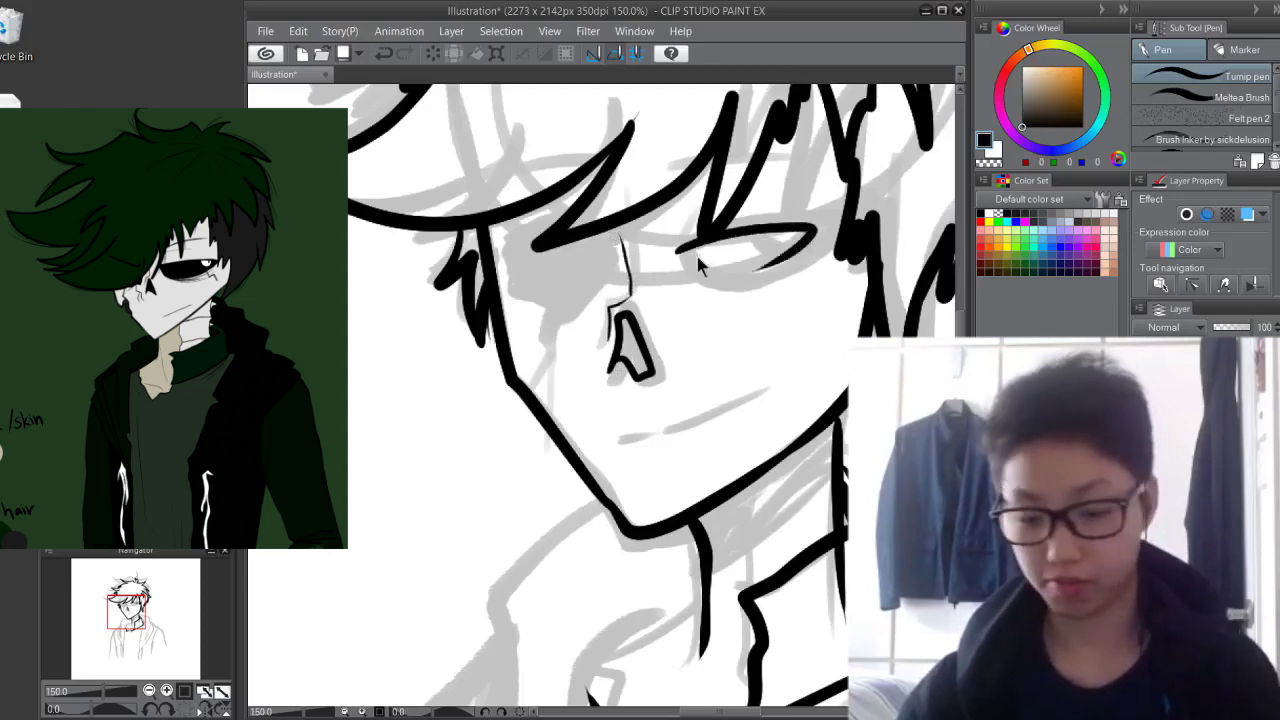
pyautogui.hotkey('ctrl', 'z')
pyautogui.moveTo(678, 250); pyautogui.dragTo(830, 227)
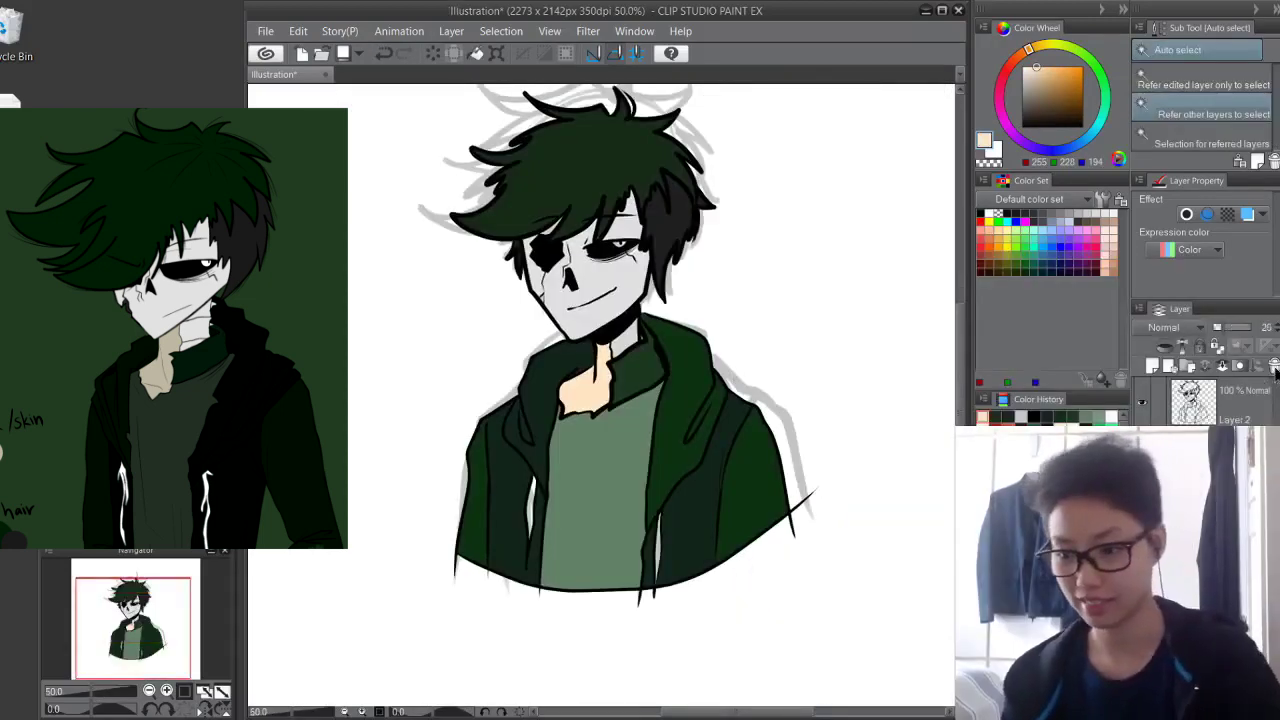
# Delete the grey sketch layer beneath the coloured portrait
pyautogui.click(1273, 366)
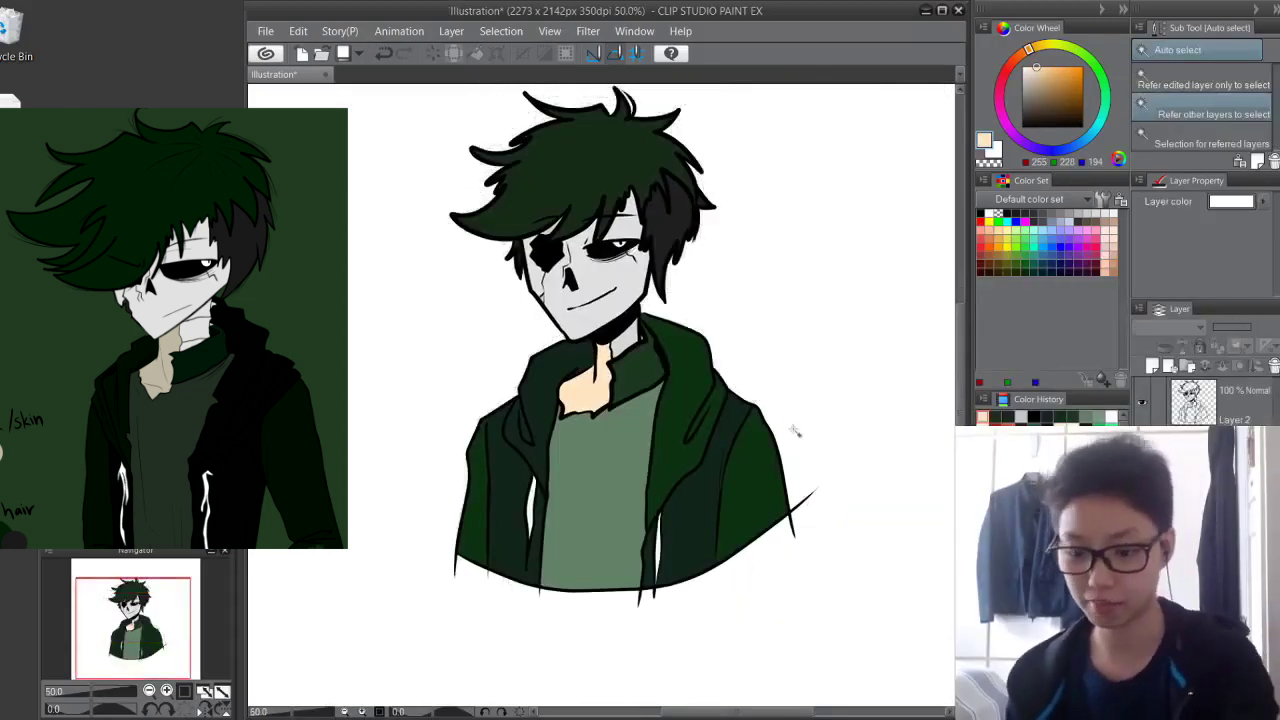
# Spin the name wheel to draw the next character, remove Ritos from the list and go back to Clip Studio Paint
pyautogui.scroll(-2, 795, 430)
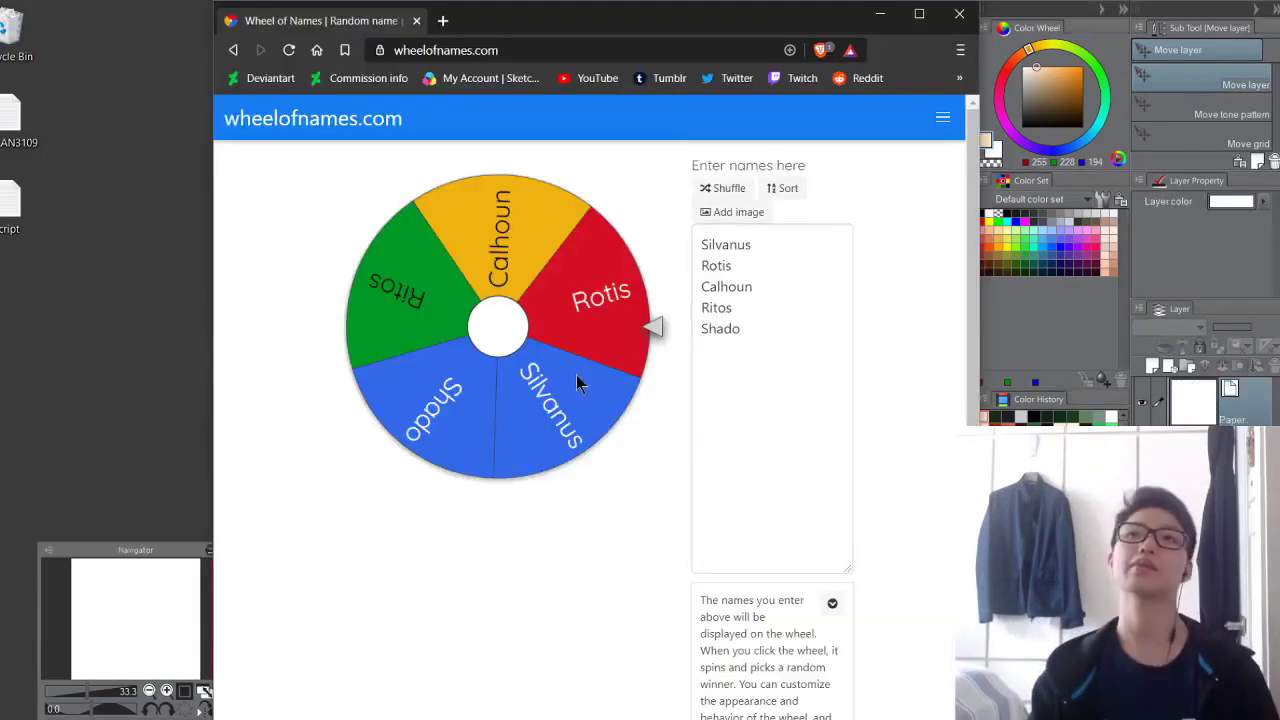
pyautogui.click(510, 350)
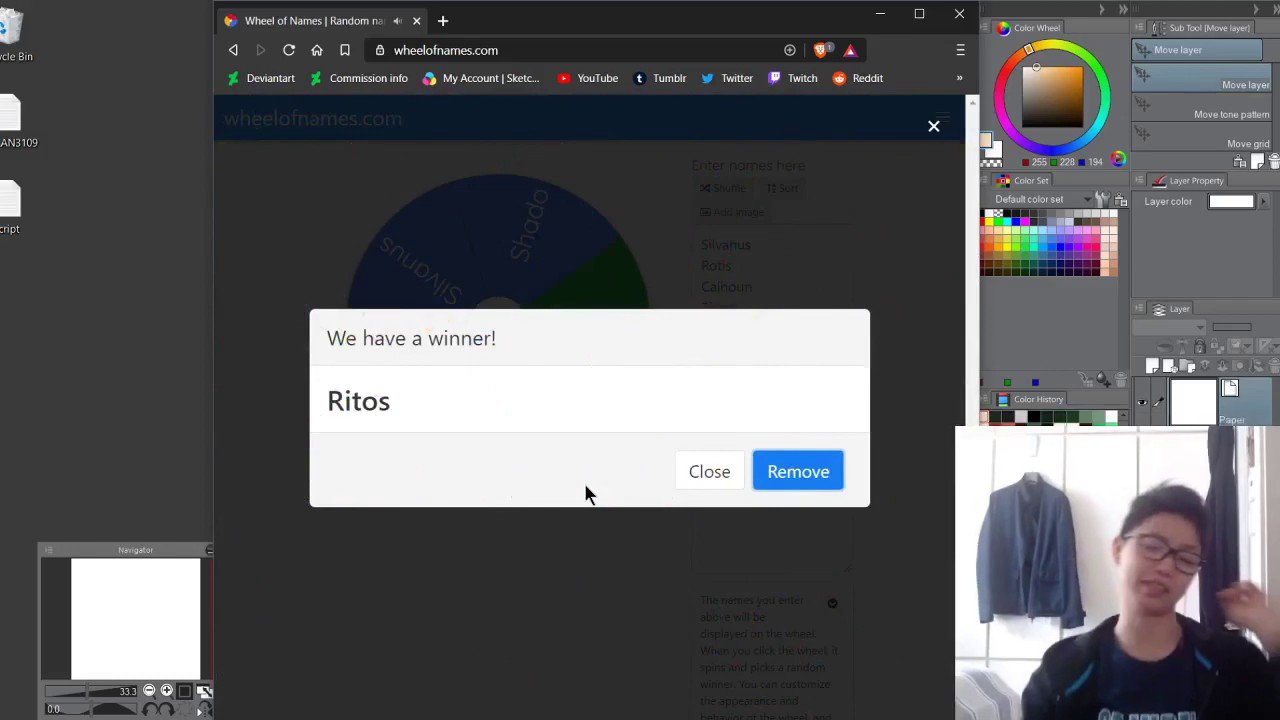
pyautogui.click(798, 471)
pyautogui.click(880, 14)
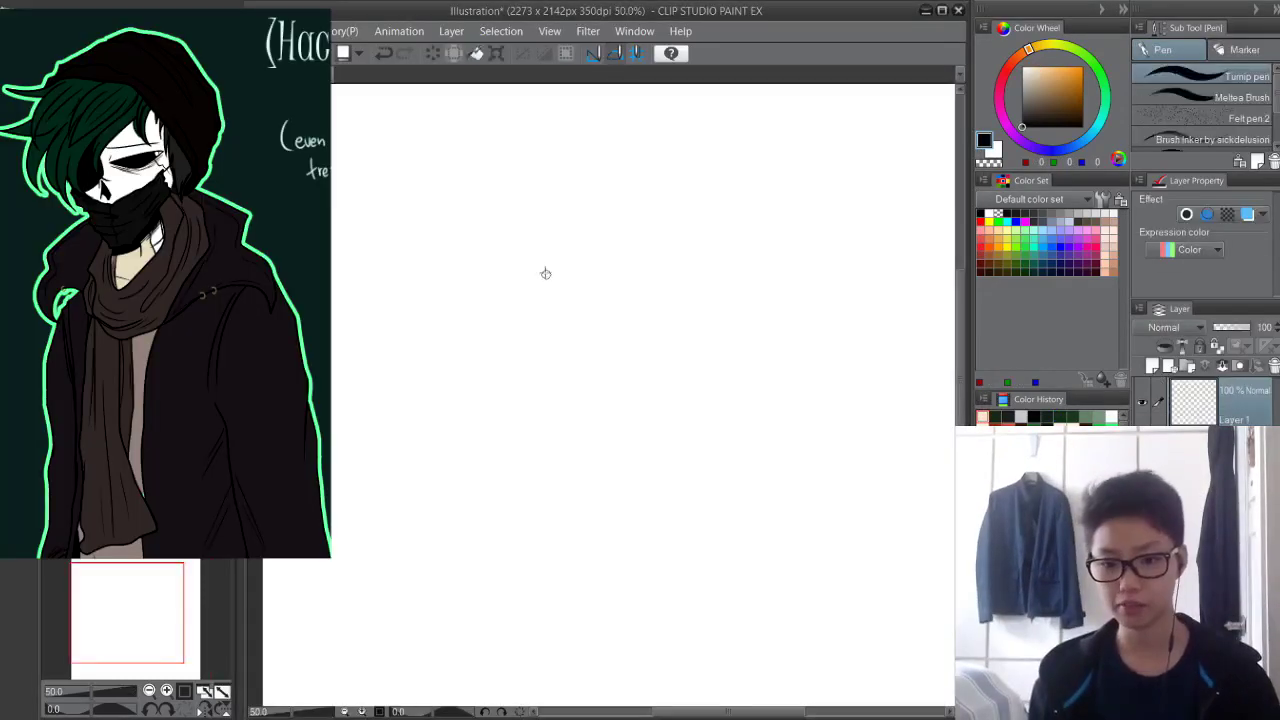
pyautogui.moveTo(539, 249)
pyautogui.mouseDown()
pyautogui.moveTo(557, 385)
pyautogui.moveTo(606, 444)
pyautogui.moveTo(743, 396)
pyautogui.moveTo(736, 333)
pyautogui.mouseUp()
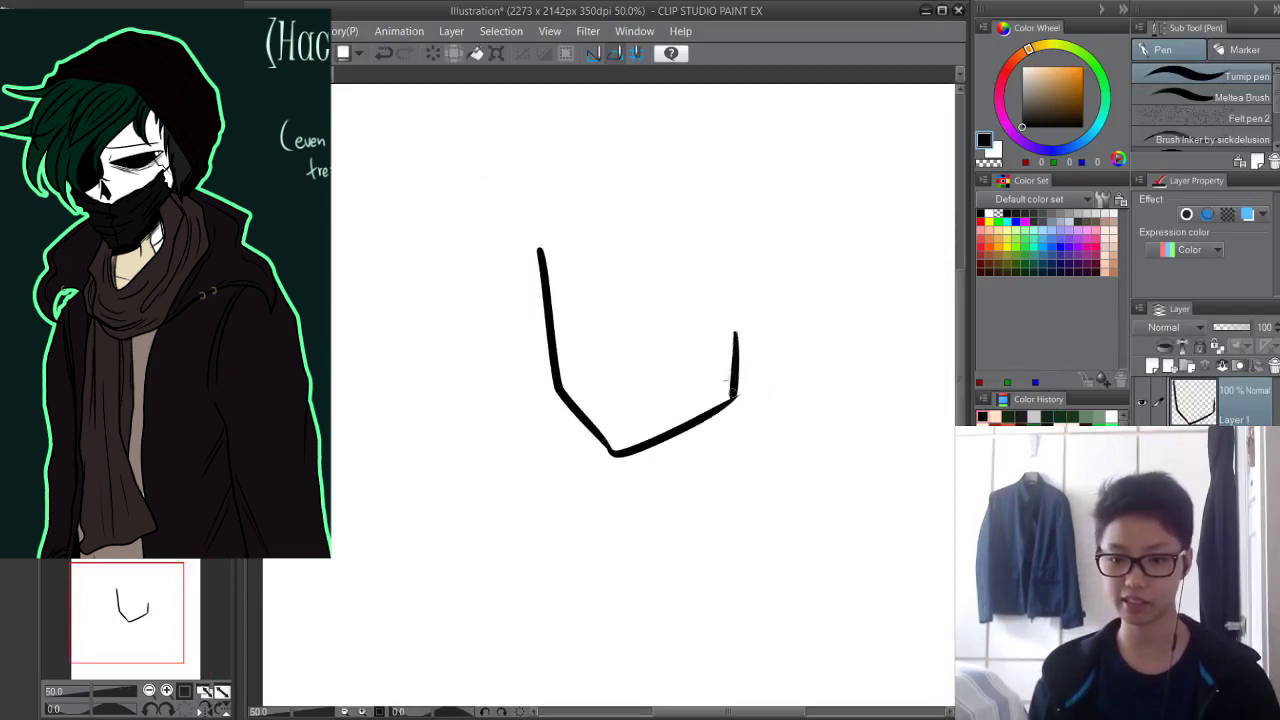
pyautogui.moveTo(545, 285)
pyautogui.mouseDown()
pyautogui.moveTo(771, 280)
pyautogui.moveTo(742, 352)
pyautogui.mouseUp()
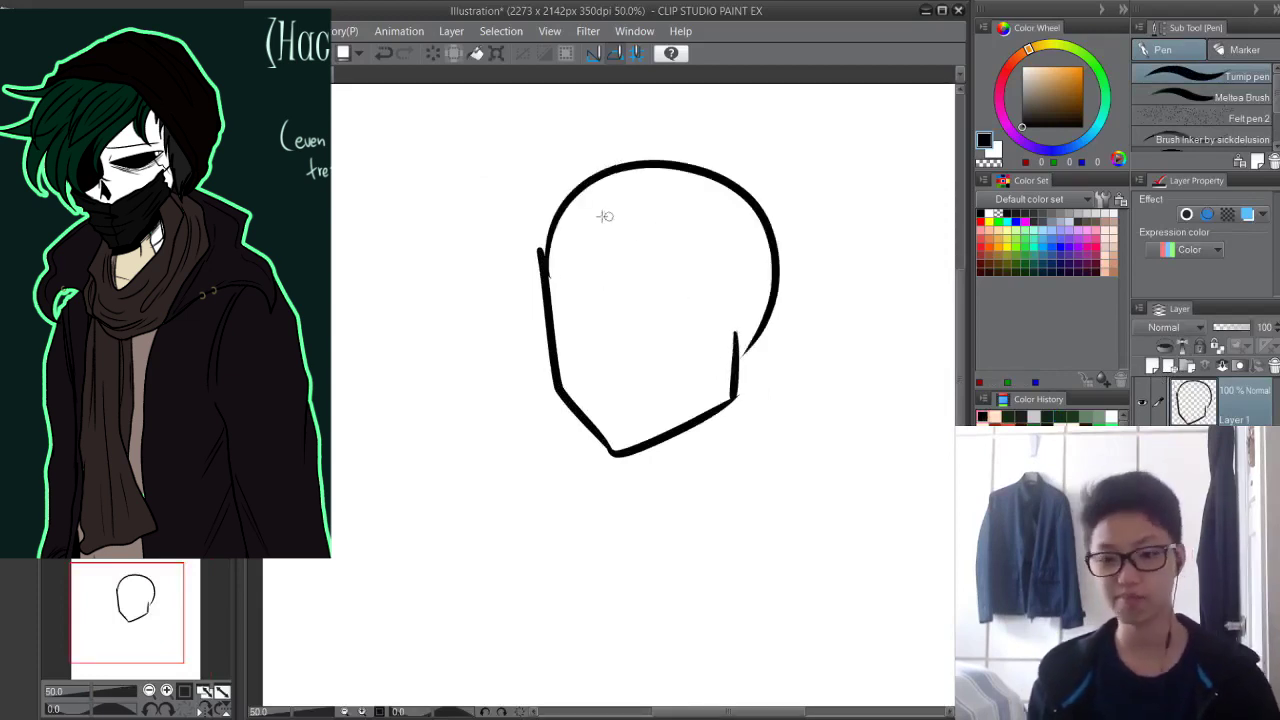
pyautogui.moveTo(553, 222)
pyautogui.mouseDown()
pyautogui.moveTo(674, 217)
pyautogui.moveTo(765, 290)
pyautogui.moveTo(782, 283)
pyautogui.mouseUp()
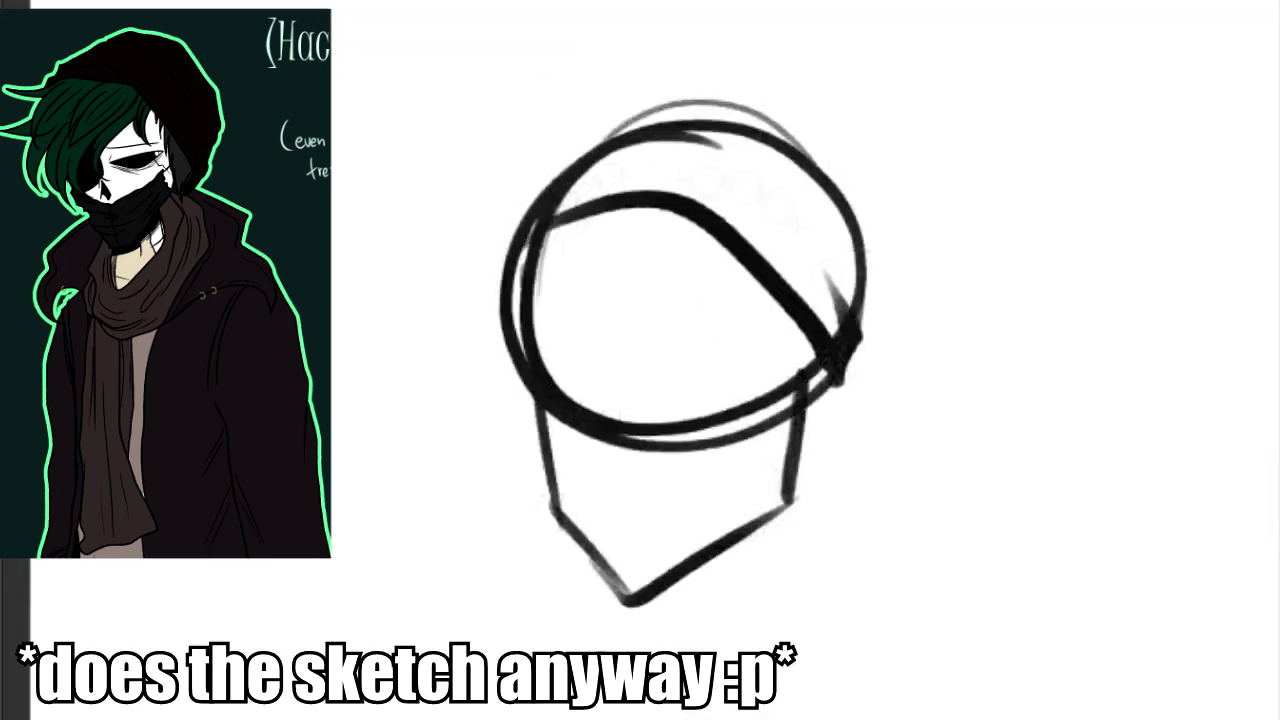
# Sketch the beanie, the swept fringe and side locks, then the angular jaw and a vertical centre line on the face
pyautogui.moveTo(663, 180); pyautogui.dragTo(560, 420)
pyautogui.moveTo(530, 200); pyautogui.dragTo(470, 380)
pyautogui.moveTo(780, 320); pyautogui.dragTo(822, 478)
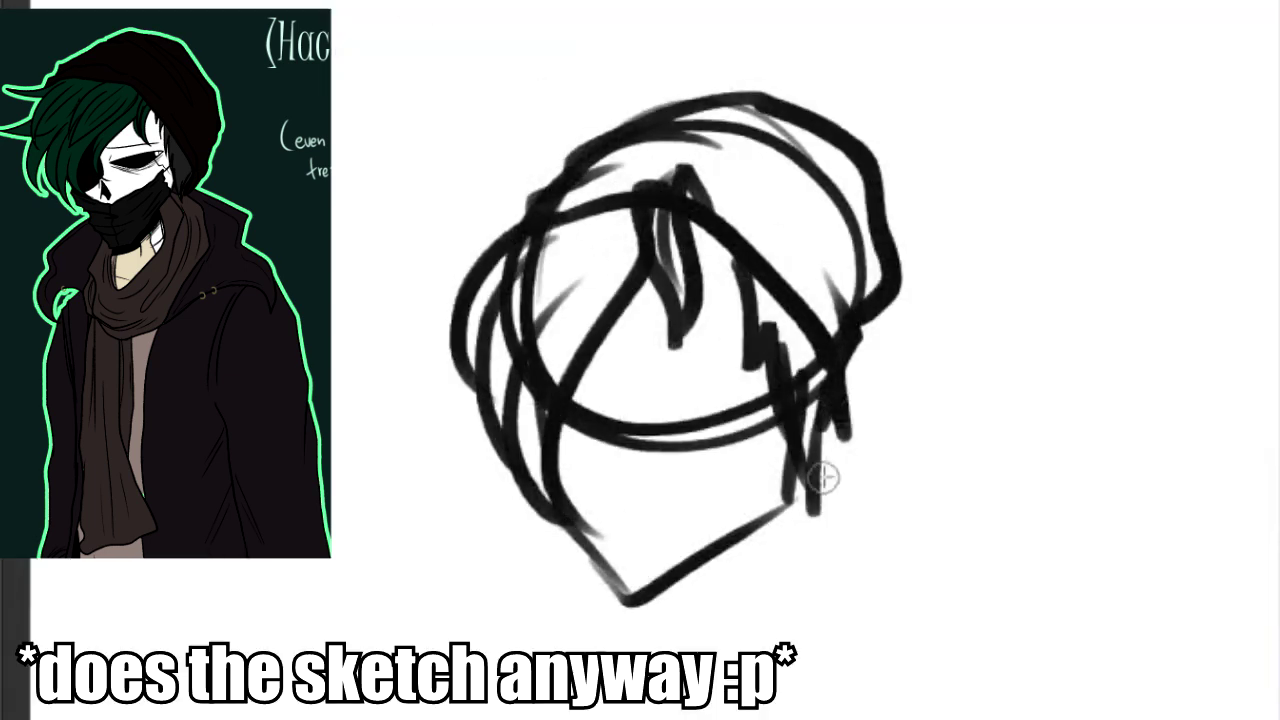
pyautogui.moveTo(632, 600); pyautogui.dragTo(792, 490)
pyautogui.moveTo(638, 300); pyautogui.dragTo(632, 630)
# Sketch the visible eye and the folds of the face mask, and add loose strands to the fringe
pyautogui.moveTo(666, 402); pyautogui.dragTo(767, 388)
pyautogui.moveTo(668, 338); pyautogui.dragTo(748, 354)
pyautogui.moveTo(556, 464); pyautogui.dragTo(800, 446)
pyautogui.moveTo(572, 550); pyautogui.dragTo(785, 520)
pyautogui.moveTo(590, 524); pyautogui.dragTo(768, 500)
pyautogui.moveTo(660, 285)
pyautogui.mouseDown()
pyautogui.moveTo(600, 410)
pyautogui.moveTo(592, 400)
pyautogui.mouseUp()
pyautogui.moveTo(632, 222); pyautogui.dragTo(545, 345)
# Sketch the neckline below the mask and the coat's pointed collar and open lapel
pyautogui.scroll(-3, 917, 480)
pyautogui.moveTo(668, 350); pyautogui.dragTo(543, 415)
pyautogui.moveTo(588, 422); pyautogui.dragTo(742, 460)
pyautogui.moveTo(806, 372); pyautogui.dragTo(725, 718)
pyautogui.moveTo(820, 335); pyautogui.dragTo(970, 530)
pyautogui.moveTo(785, 512); pyautogui.dragTo(950, 568)
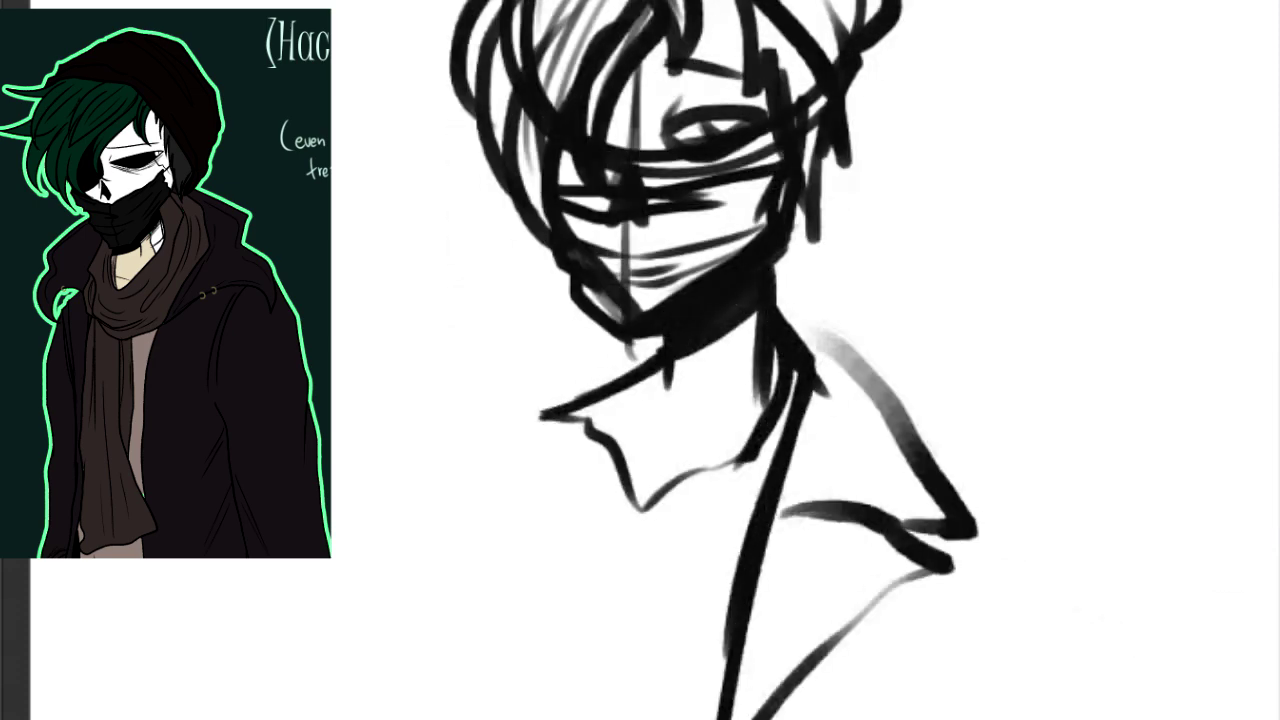
# Sketch the coat's shoulders and sleeves and the scarf draped around the neck
pyautogui.moveTo(428, 465); pyautogui.dragTo(510, 715)
pyautogui.moveTo(800, 335); pyautogui.dragTo(1050, 465)
pyautogui.moveTo(435, 450); pyautogui.dragTo(370, 715)
pyautogui.moveTo(1048, 470); pyautogui.dragTo(1090, 715)
pyautogui.moveTo(632, 432); pyautogui.dragTo(776, 385)
pyautogui.moveTo(584, 466); pyautogui.dragTo(770, 560)
pyautogui.moveTo(876, 392); pyautogui.dragTo(765, 560)
pyautogui.scroll(-3, 690, 400)
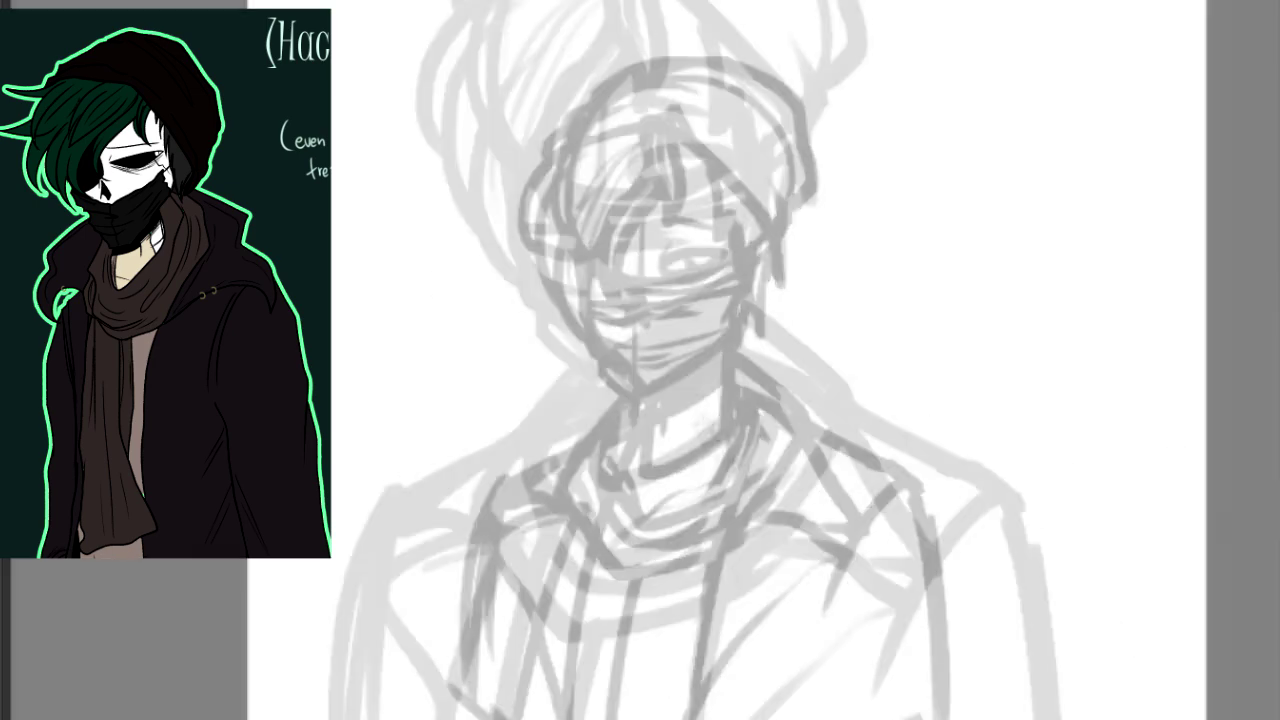
# Ink the beanie's folded brim and crown outline over the faded sketch
pyautogui.scroll(5, 660, 140)
pyautogui.moveTo(408, 175); pyautogui.dragTo(1000, 469)
pyautogui.moveTo(495, 2); pyautogui.dragTo(424, 120)
pyautogui.moveTo(962, 2); pyautogui.dragTo(1040, 383)
# Ink the fringe falling over one eye, with its pointed central lock and inner strand lines
pyautogui.moveTo(428, 172); pyautogui.dragTo(332, 248)
pyautogui.moveTo(725, 168); pyautogui.dragTo(698, 404)
pyautogui.moveTo(668, 155); pyautogui.dragTo(710, 385)
pyautogui.moveTo(678, 288); pyautogui.dragTo(565, 615)
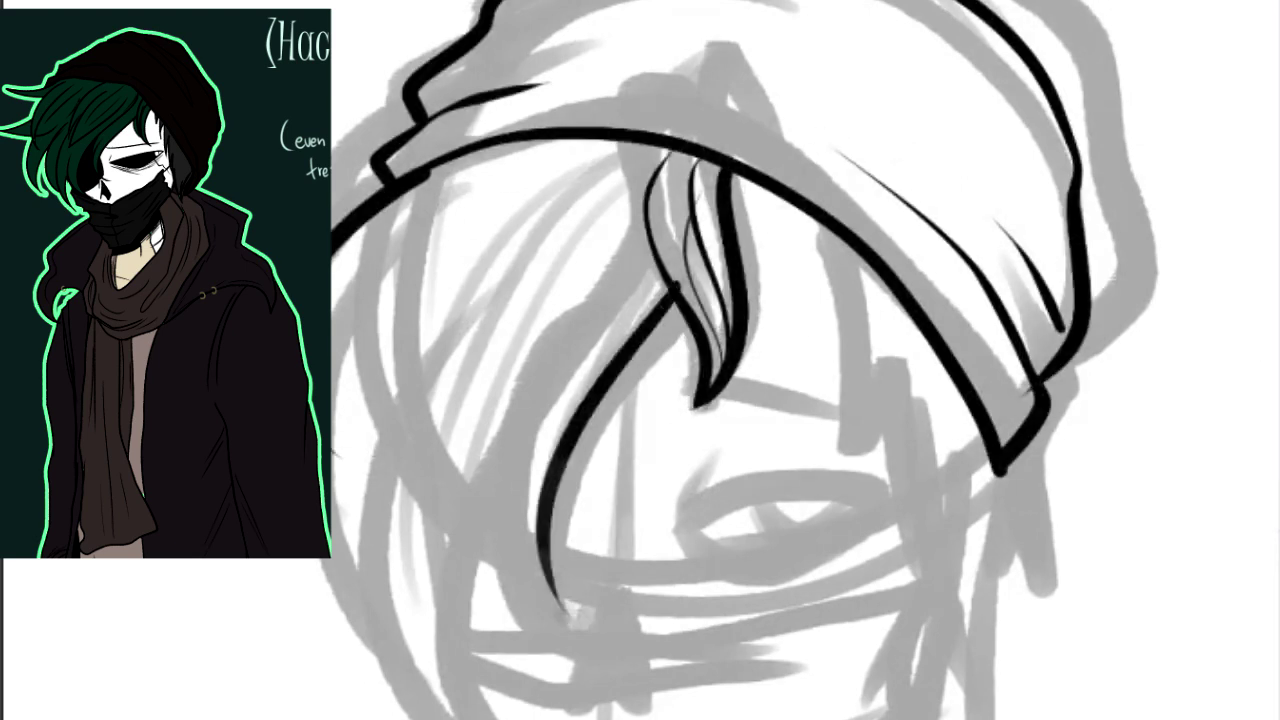
pyautogui.moveTo(585, 302); pyautogui.dragTo(558, 602)
pyautogui.moveTo(408, 274); pyautogui.dragTo(463, 714)
pyautogui.moveTo(580, 150); pyautogui.dragTo(470, 685)
pyautogui.scroll(-2, 690, 400)
# Ink the short jagged locks hanging under the beanie beside the visible eye with the Turnip pen
pyautogui.moveTo(830, 168); pyautogui.dragTo(806, 338)
pyautogui.moveTo(853, 290); pyautogui.dragTo(842, 395)
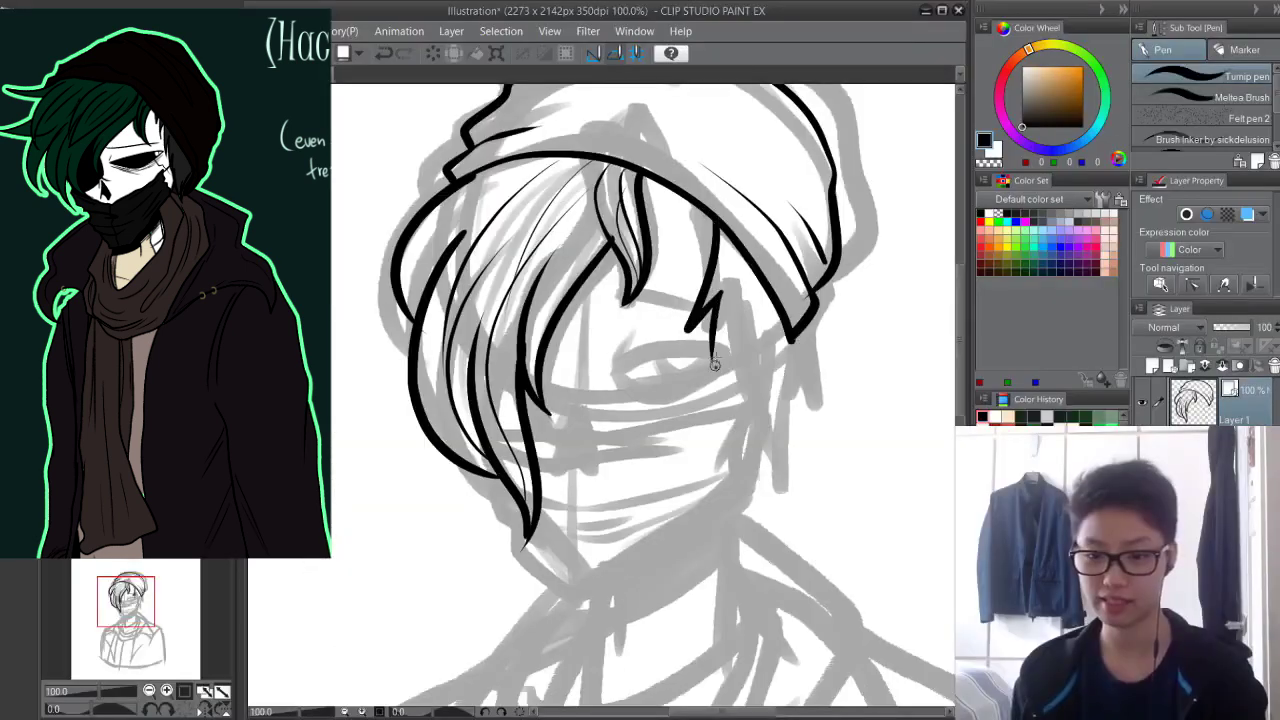
pyautogui.moveTo(714, 362); pyautogui.dragTo(730, 325)
pyautogui.moveTo(730, 325)
pyautogui.mouseDown()
pyautogui.moveTo(727, 382)
pyautogui.moveTo(759, 494)
pyautogui.moveTo(782, 399)
pyautogui.mouseUp()
pyautogui.moveTo(789, 334); pyautogui.dragTo(775, 428)
pyautogui.moveTo(694, 466); pyautogui.dragTo(714, 404)
pyautogui.moveTo(787, 341); pyautogui.dragTo(788, 438)
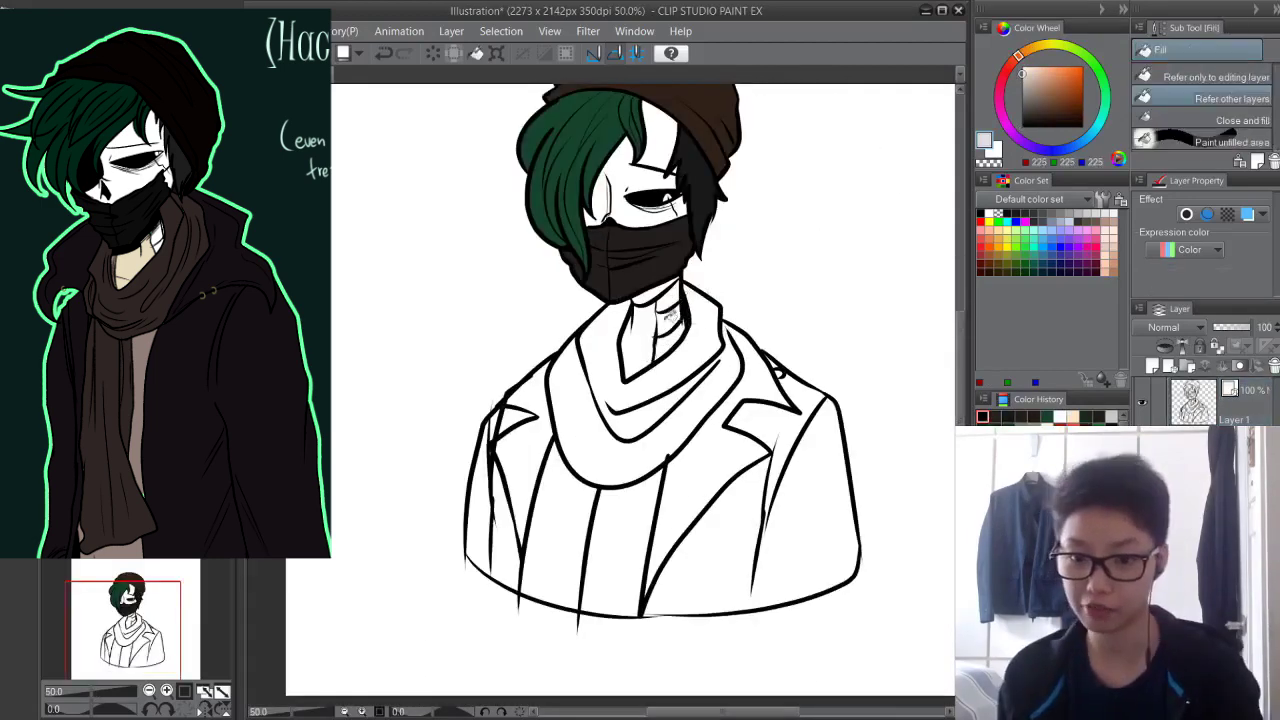
# Fill the neck bones with light grey (RGB 225, 225, 225), the shadow under the mask with black and the bare neck with a pale skin tone
pyautogui.click(668, 338)
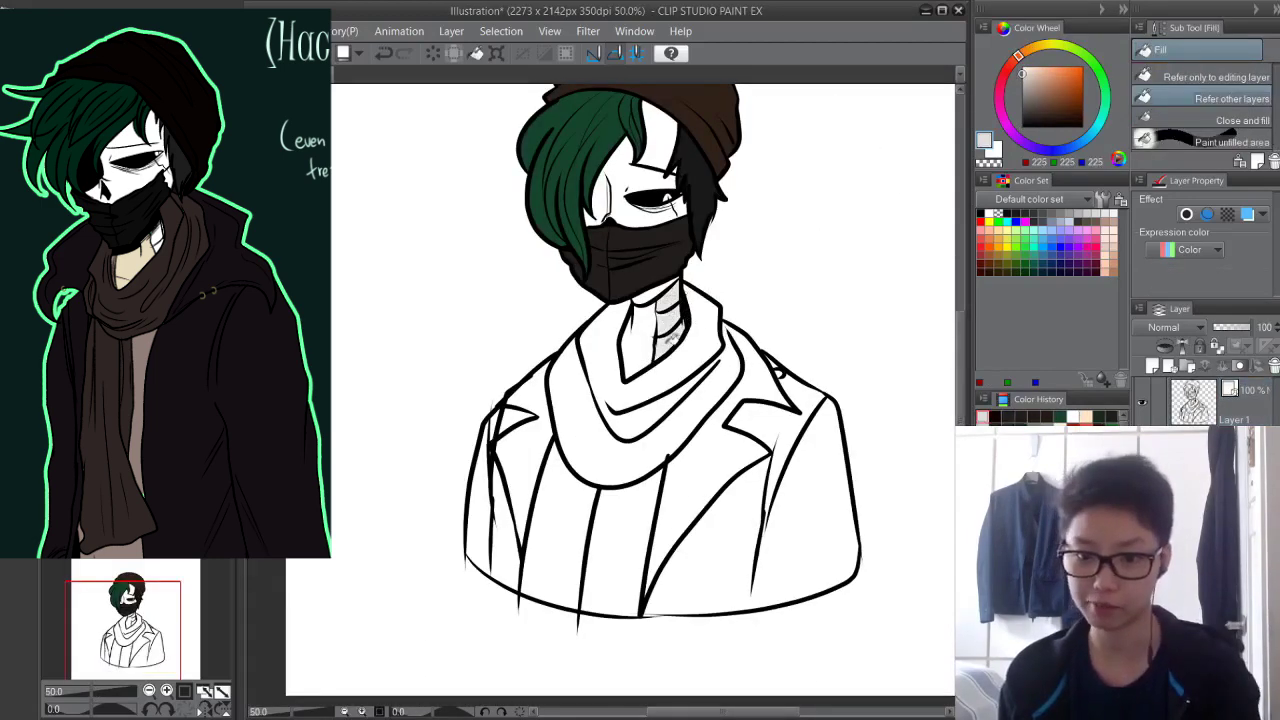
pyautogui.click(1222, 413)
pyautogui.click(981, 213)
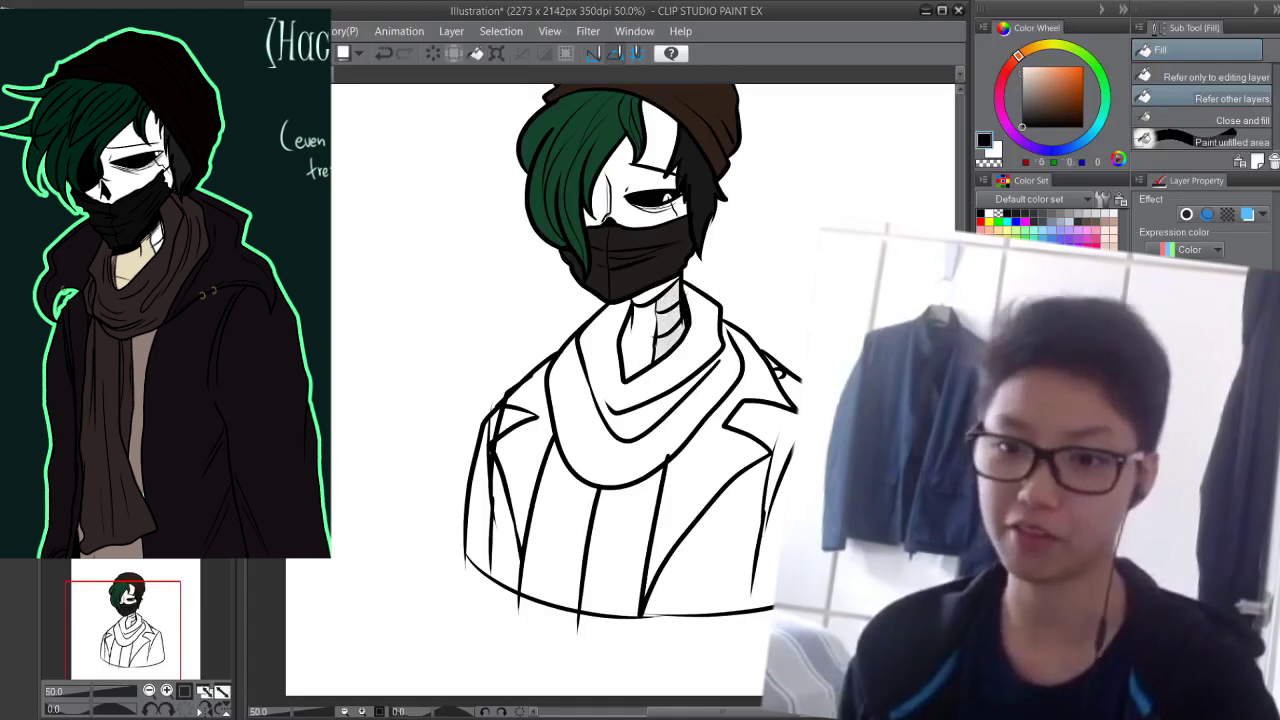
pyautogui.press('x')
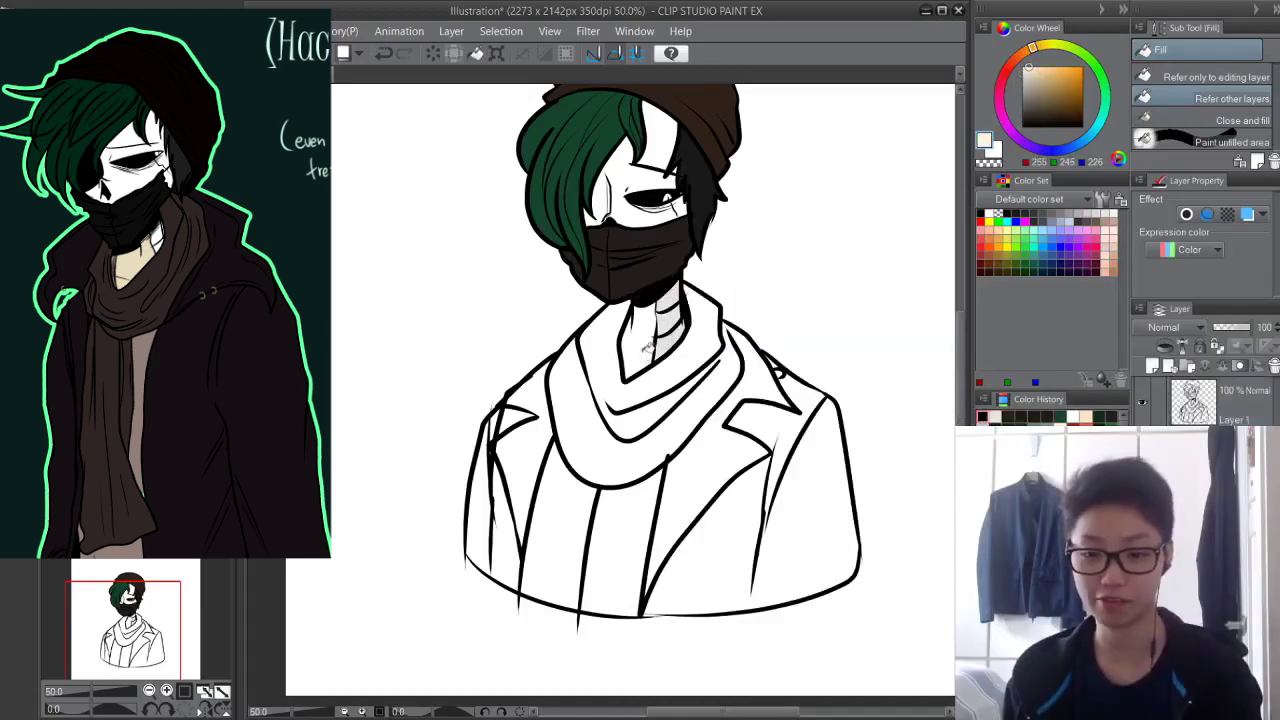
pyautogui.click(640, 350)
pyautogui.press('x')
# Fill the coat's lapels, shoulders and sleeves with dark brown (RGB 33, 24, 19)
pyautogui.click(704, 453)
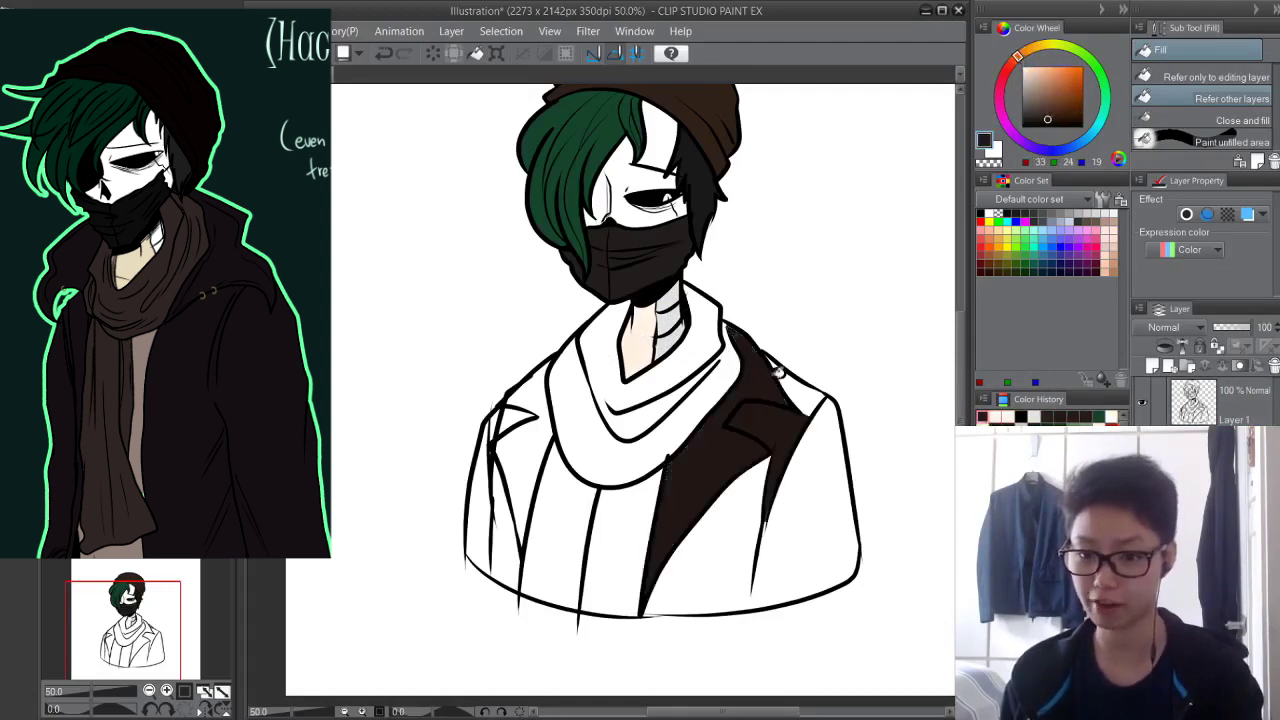
pyautogui.click(788, 380)
pyautogui.click(808, 486)
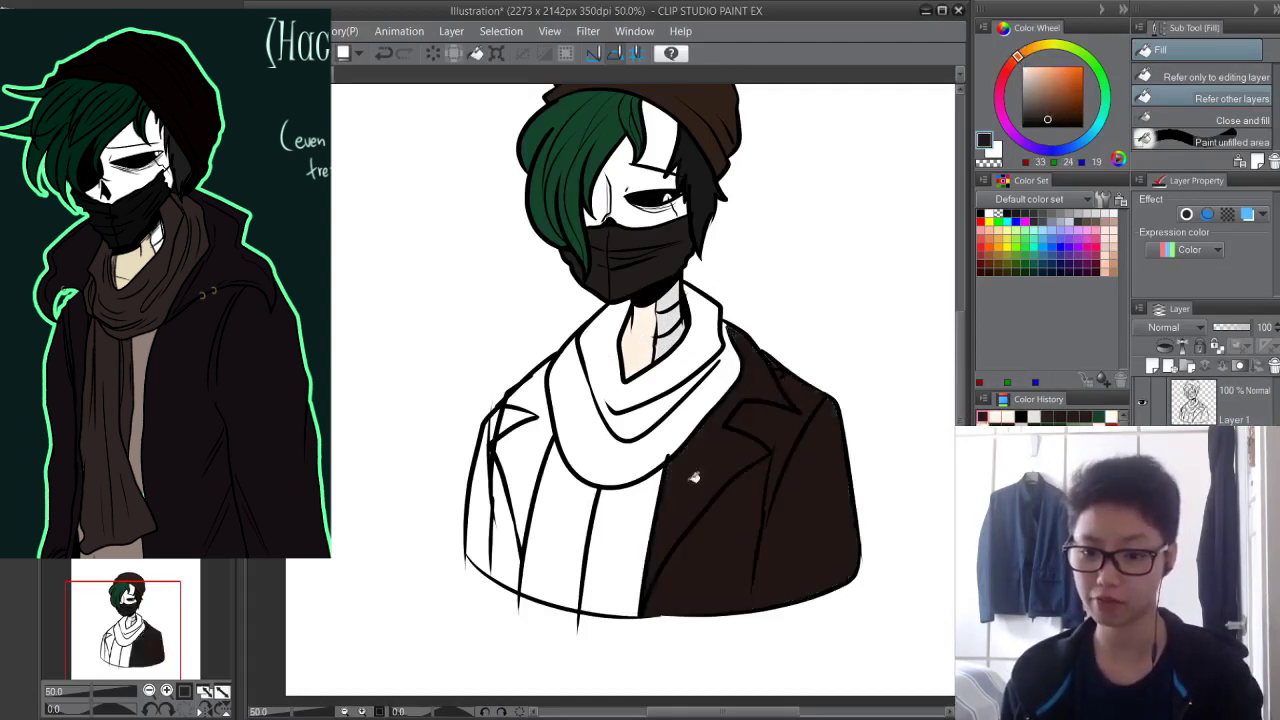
pyautogui.click(544, 470)
pyautogui.click(508, 420)
pyautogui.click(500, 456)
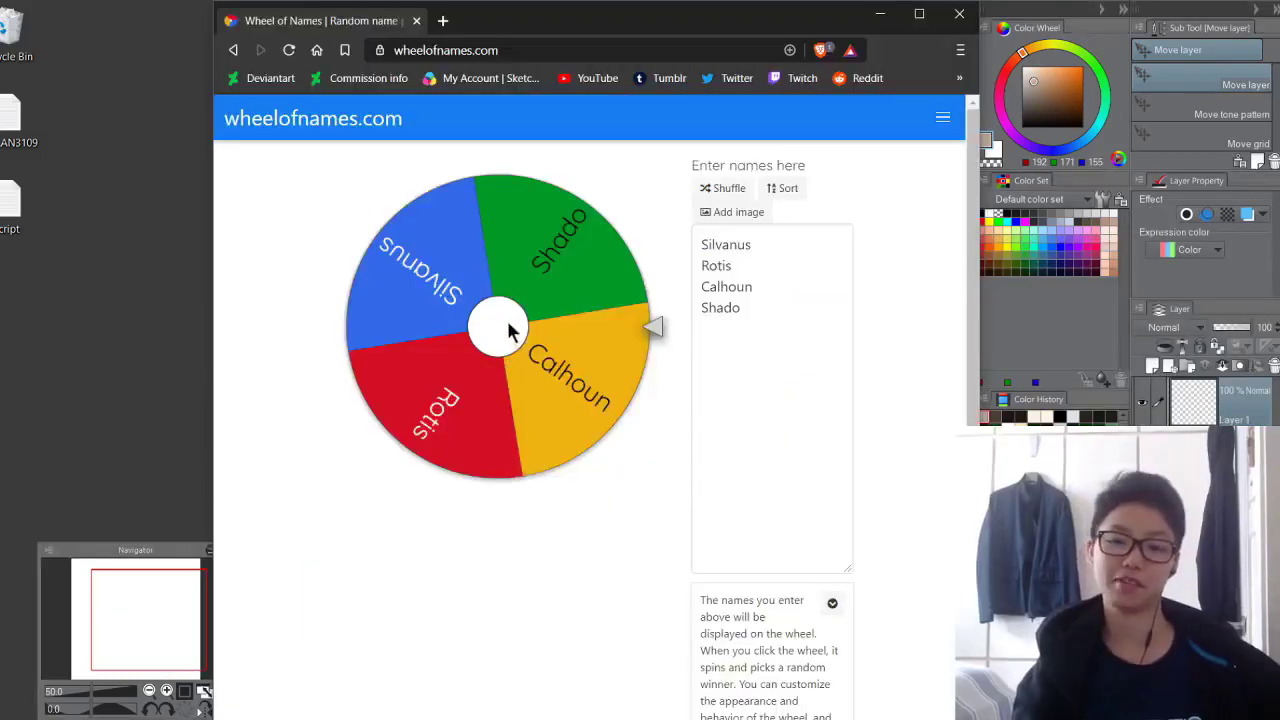
# Spin the name wheel for another character and return to an empty canvas in Clip Studio Paint
pyautogui.click(509, 329)
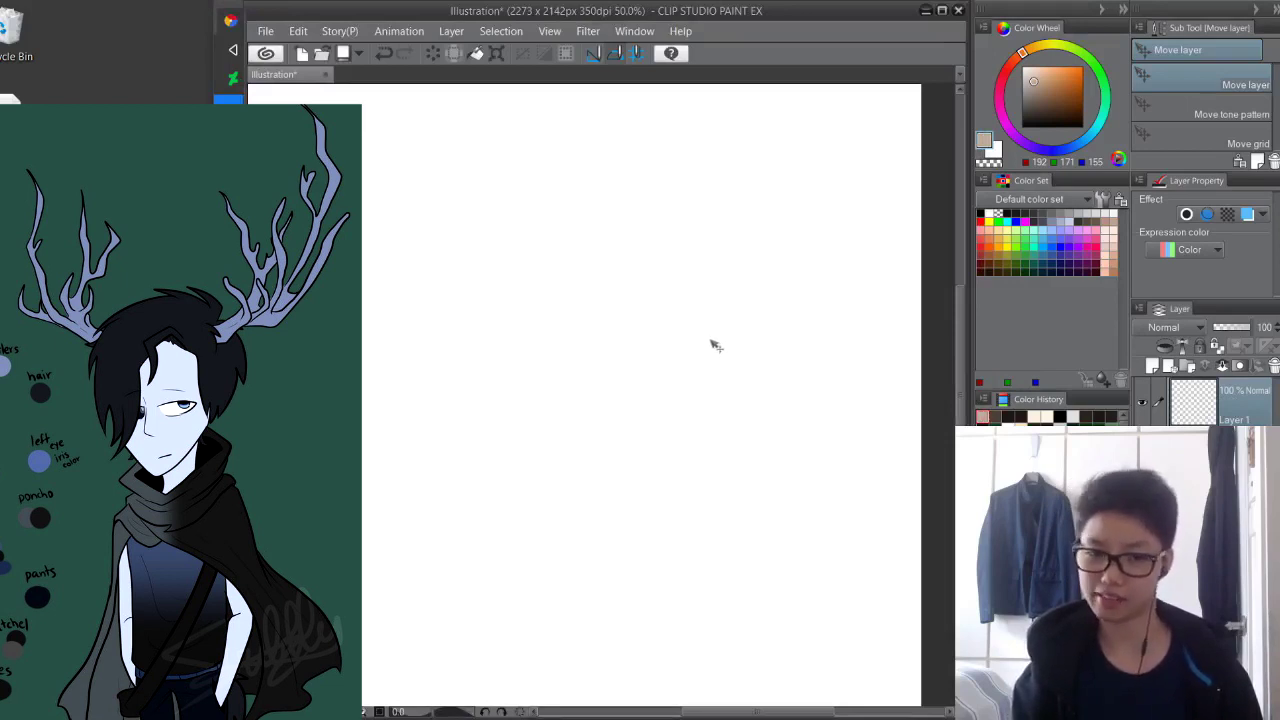
pyautogui.press('p')
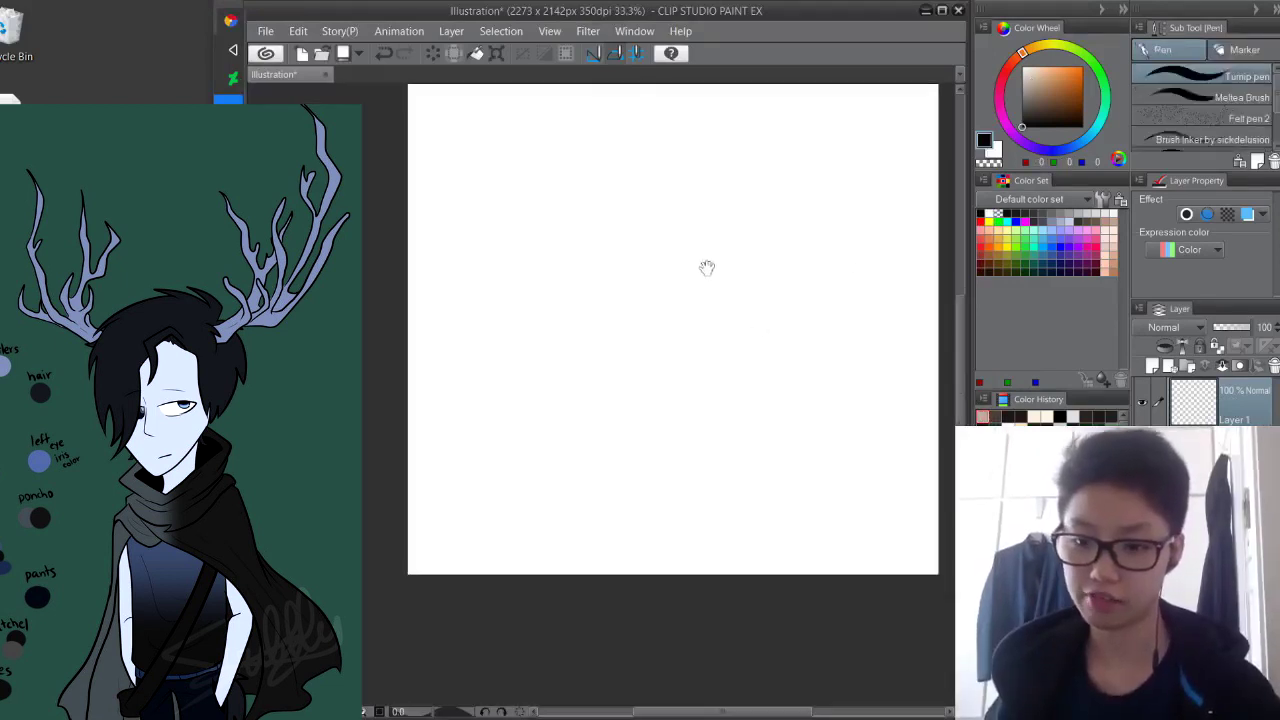
pyautogui.moveTo(706, 267); pyautogui.dragTo(700, 302)
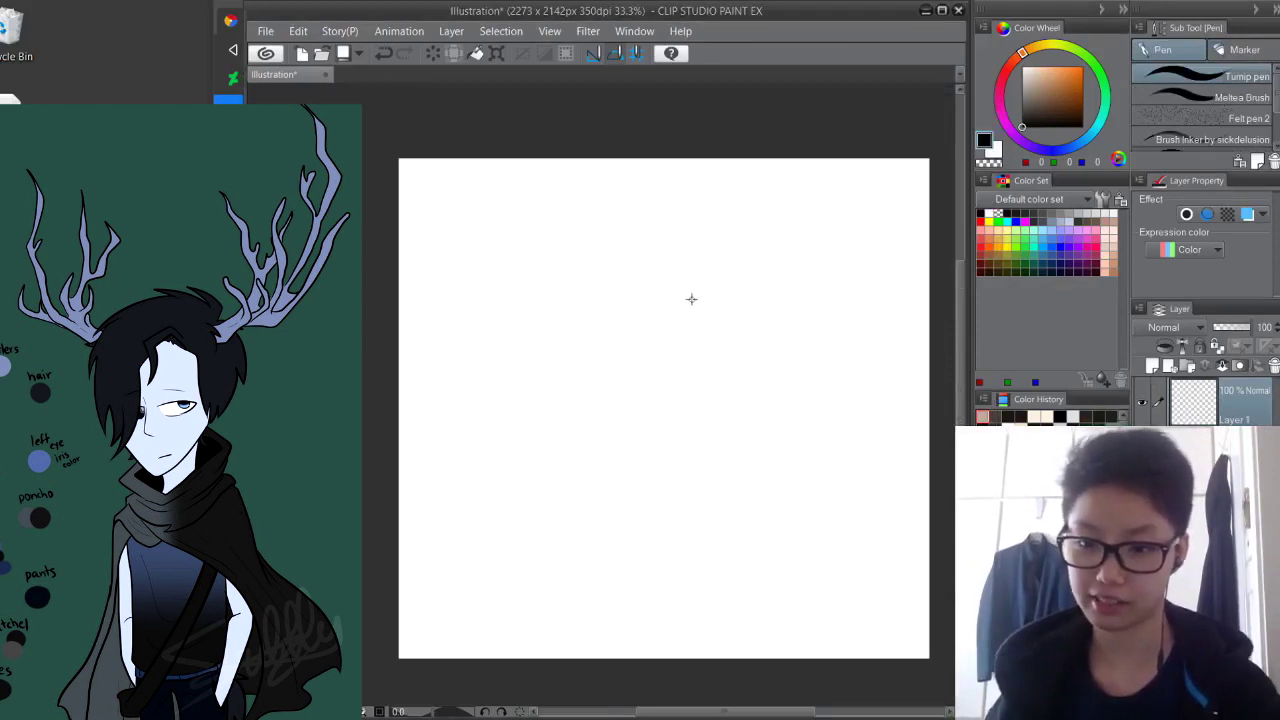
# Sketch the antlered character's round skull and angular jaw in pencil, with parted hair and an antler rising from the head
pyautogui.moveTo(692, 324); pyautogui.dragTo(686, 424)
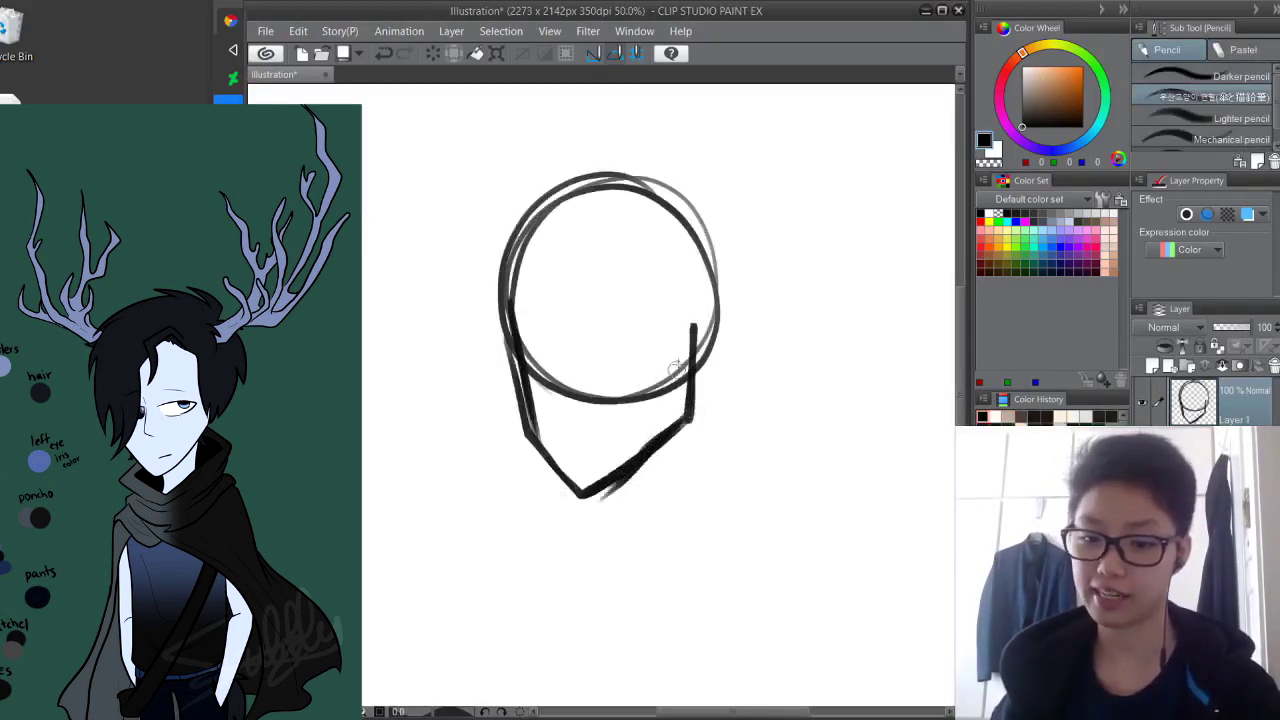
pyautogui.moveTo(680, 327); pyautogui.dragTo(689, 431)
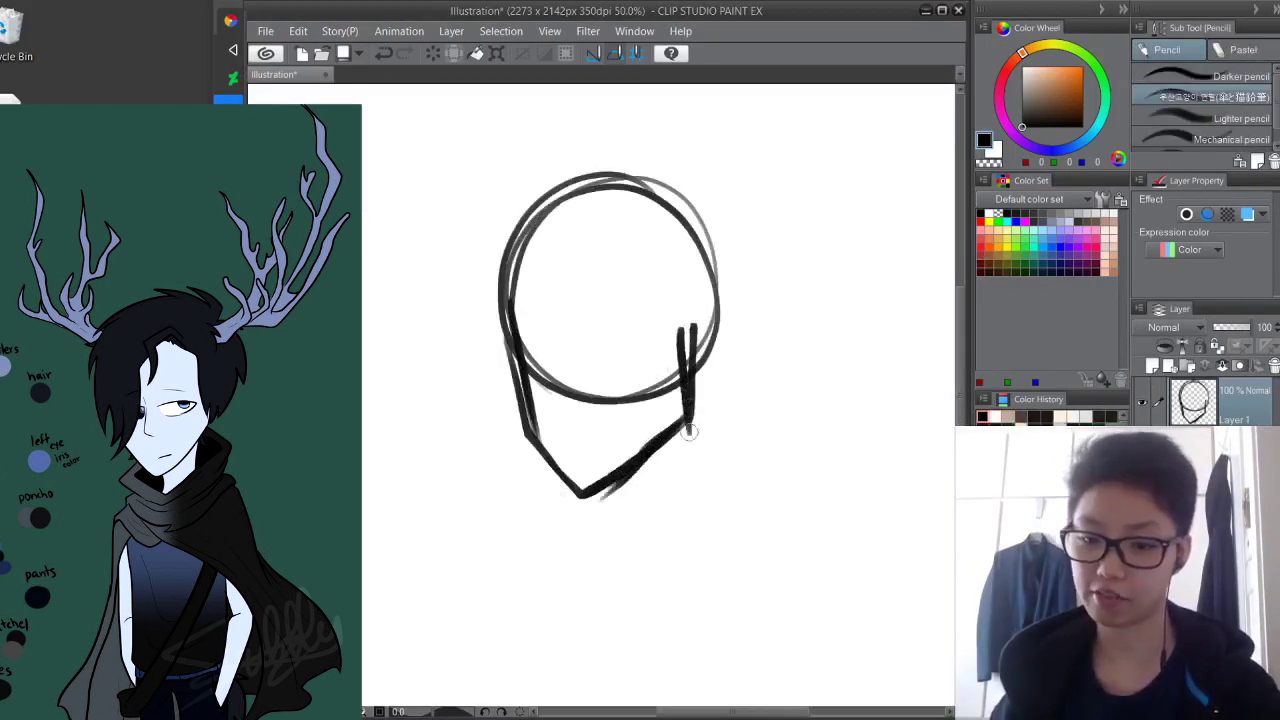
pyautogui.moveTo(510, 304)
pyautogui.mouseDown()
pyautogui.moveTo(593, 170)
pyautogui.moveTo(657, 244)
pyautogui.moveTo(700, 243)
pyautogui.moveTo(714, 272)
pyautogui.moveTo(661, 364)
pyautogui.moveTo(694, 346)
pyautogui.mouseUp()
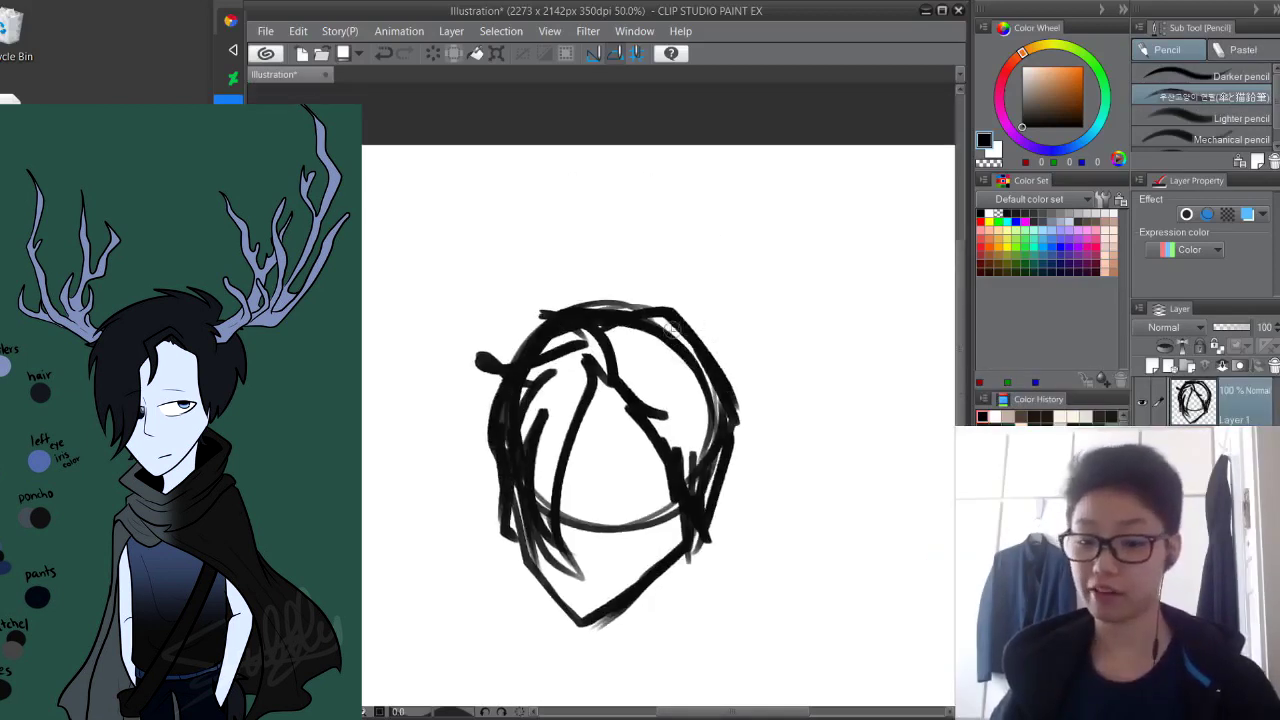
pyautogui.moveTo(680, 326)
pyautogui.mouseDown()
pyautogui.moveTo(731, 273)
pyautogui.moveTo(728, 235)
pyautogui.moveTo(693, 180)
pyautogui.moveTo(704, 152)
pyautogui.moveTo(736, 200)
pyautogui.moveTo(742, 150)
pyautogui.mouseUp()
pyautogui.moveTo(706, 356); pyautogui.dragTo(759, 302)
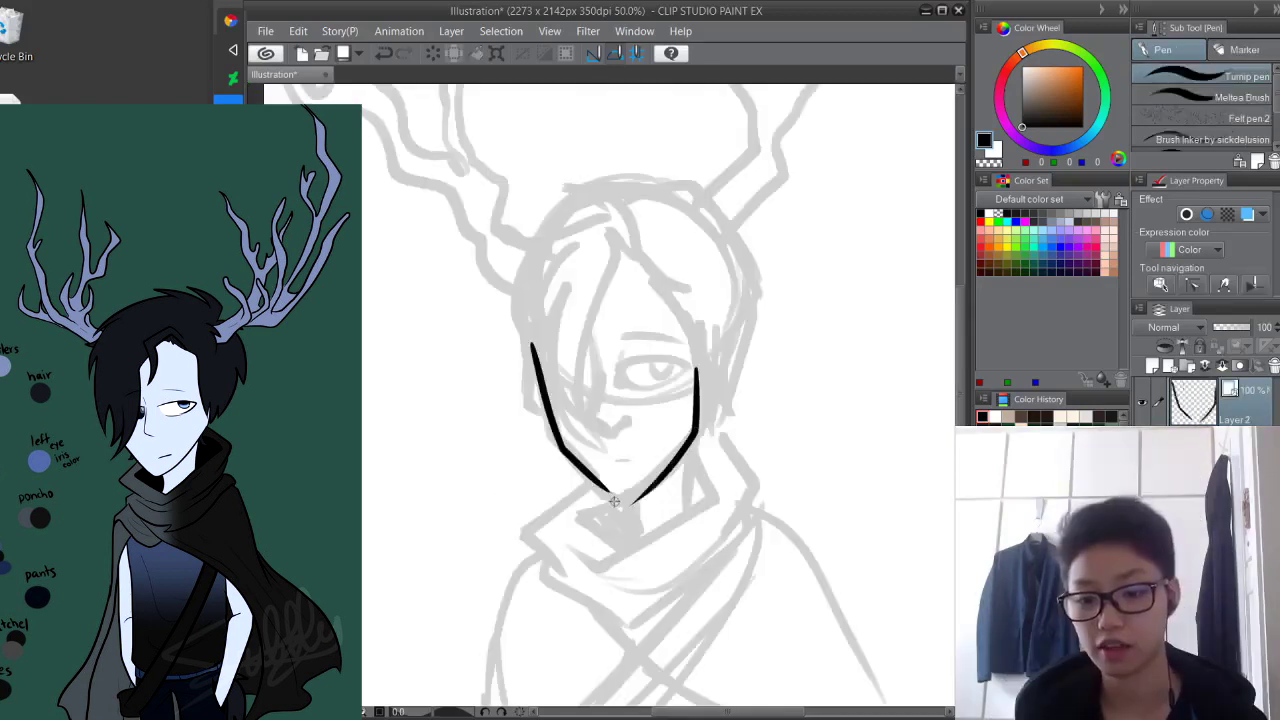
# Redo the far side of the jaw in ink over the faded sketch, undoing rejected strokes
pyautogui.hotkey('ctrl', 'z')
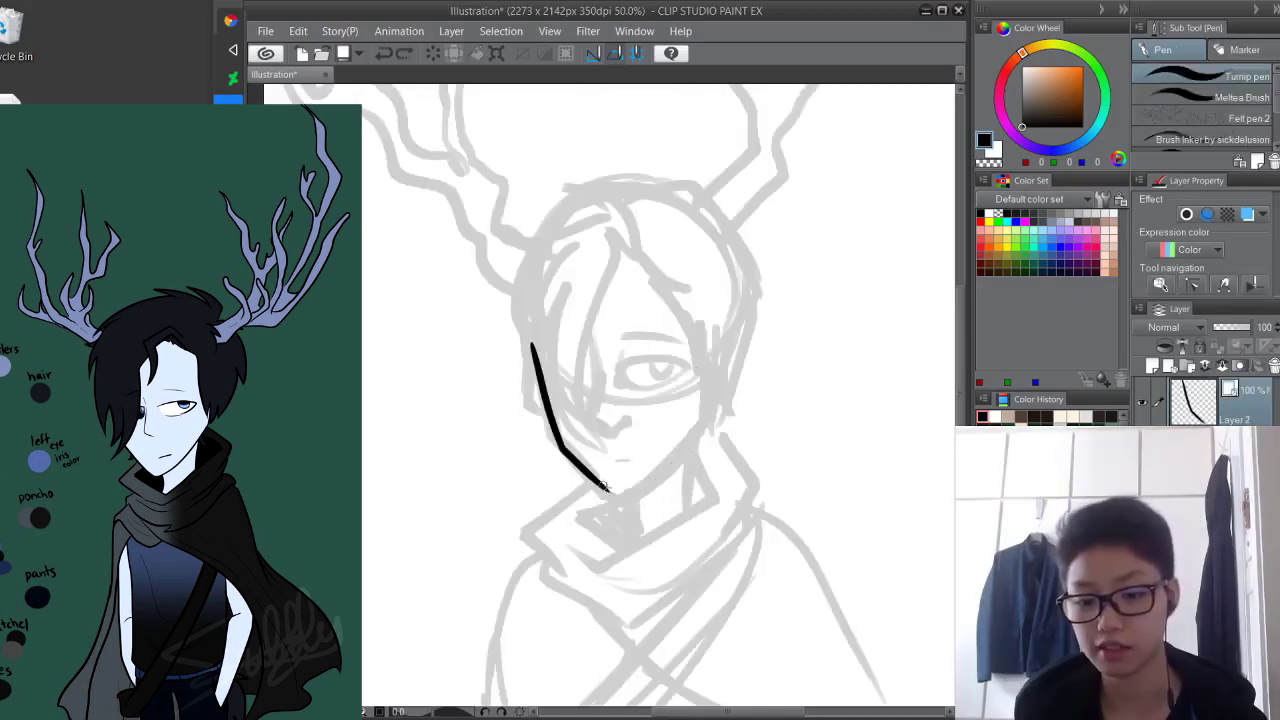
pyautogui.moveTo(602, 490)
pyautogui.mouseDown()
pyautogui.moveTo(678, 454)
pyautogui.moveTo(704, 428)
pyautogui.mouseUp()
pyautogui.hotkey('ctrl', 'z')
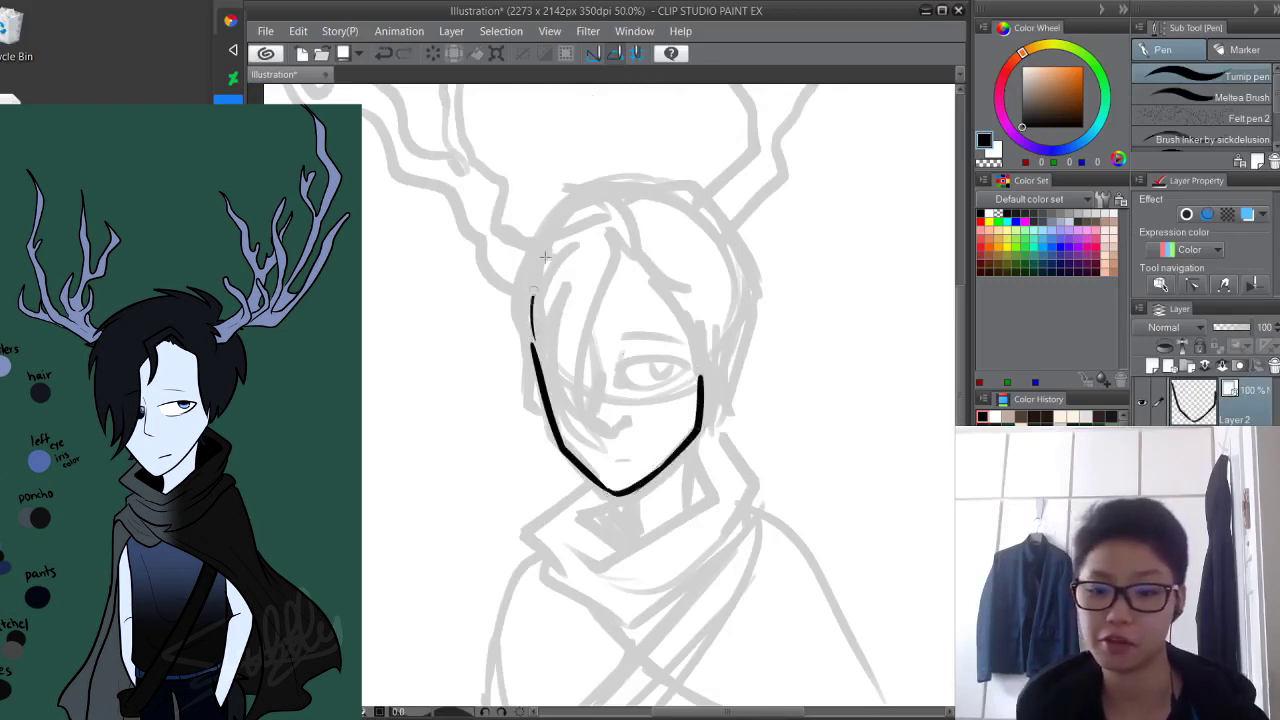
# Ink the rounded skull outline and try the fringe's outer edge, undoing unwanted strokes
pyautogui.moveTo(533, 300); pyautogui.dragTo(729, 310)
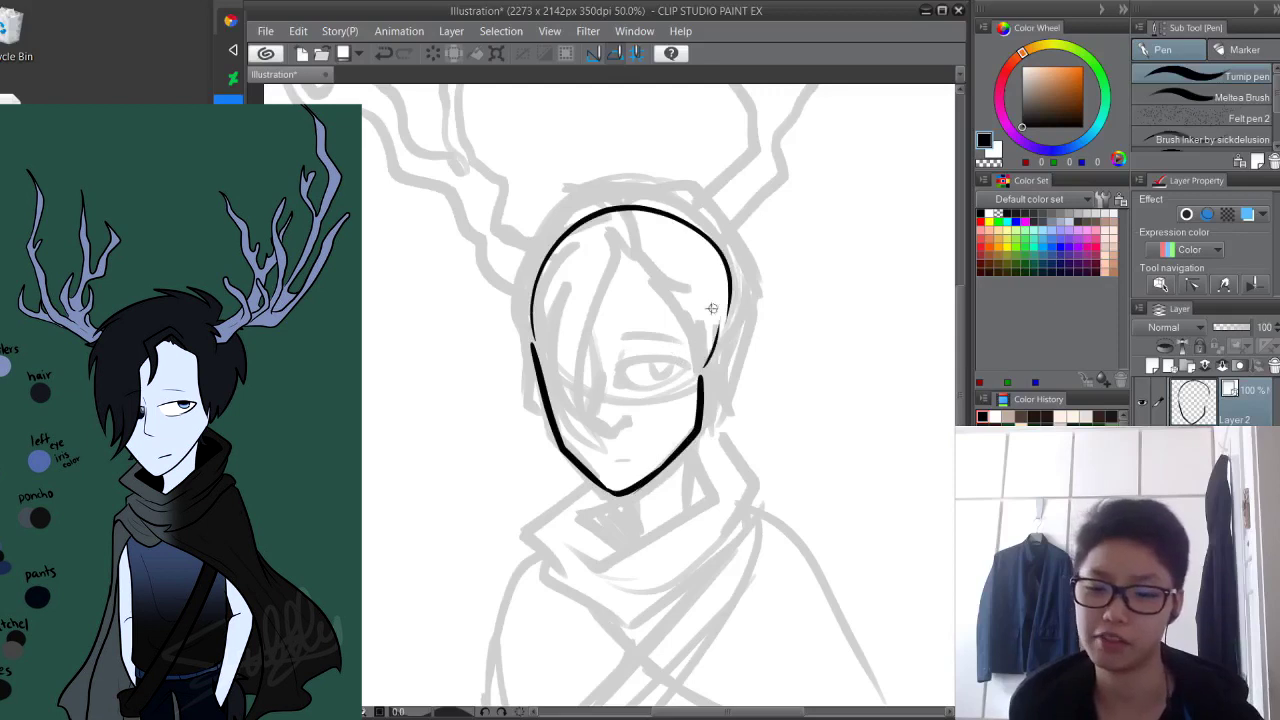
pyautogui.hotkey('ctrl', 'z')
pyautogui.moveTo(530, 340)
pyautogui.mouseDown()
pyautogui.moveTo(544, 266)
pyautogui.moveTo(727, 241)
pyautogui.moveTo(690, 400)
pyautogui.mouseUp()
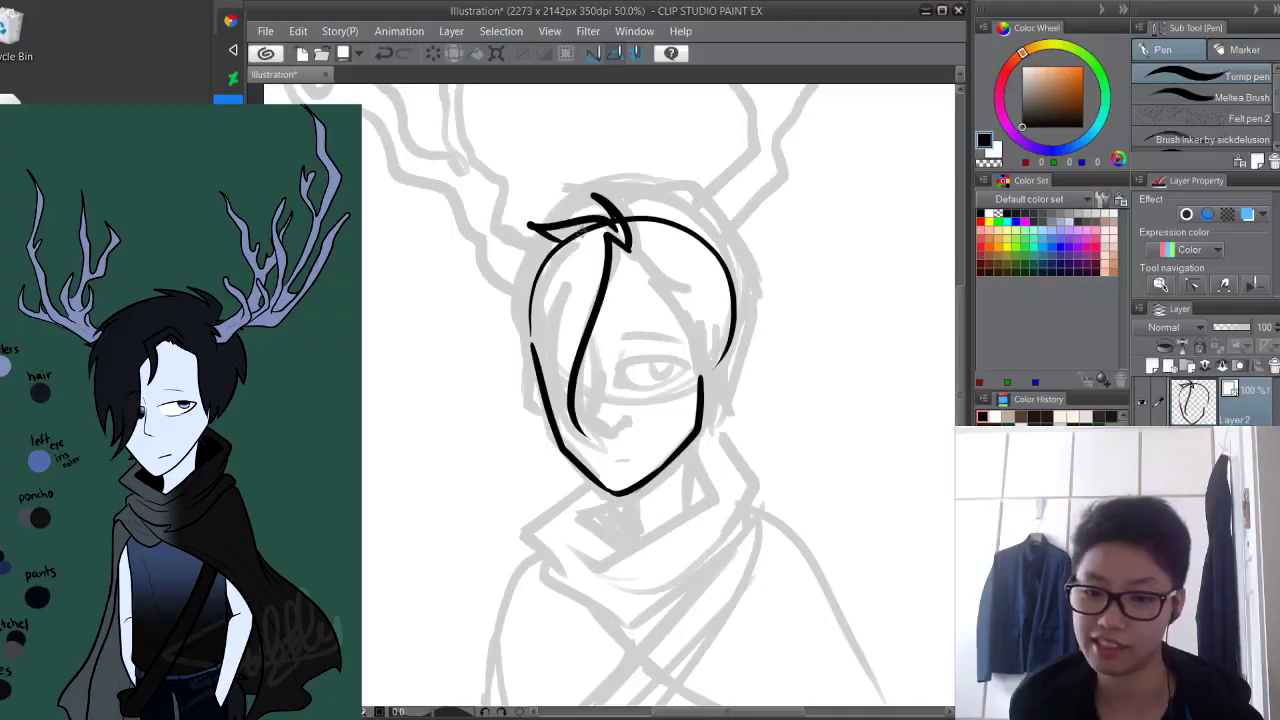
pyautogui.moveTo(560, 240); pyautogui.dragTo(542, 410)
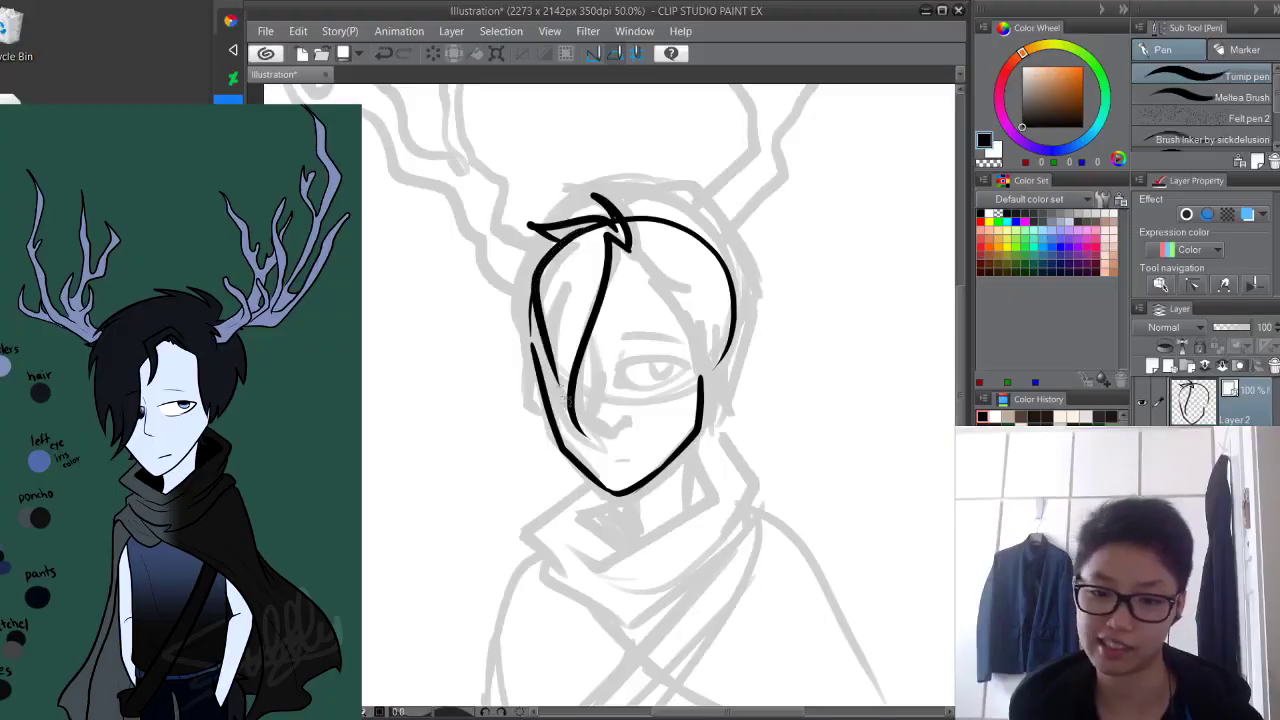
pyautogui.hotkey('ctrl', 'z')
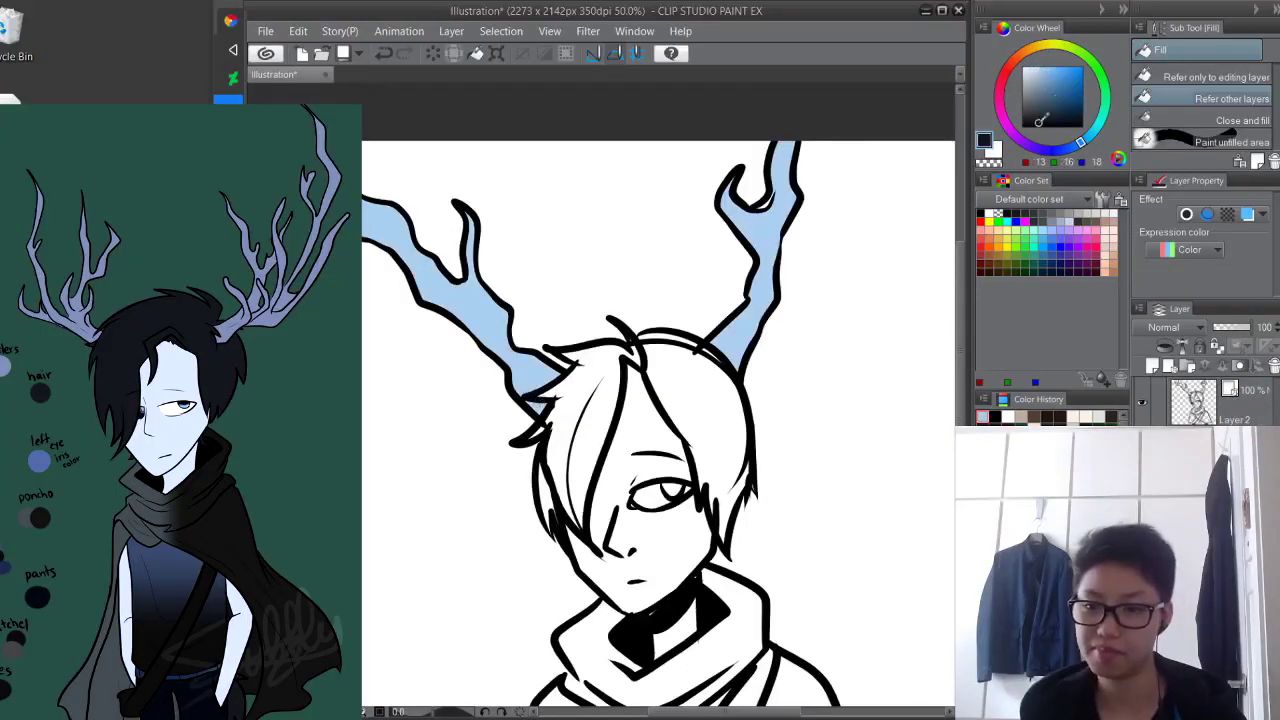
# Fill both sides of the parted hair with near-black (RGB 13, 16, 18)
pyautogui.click(718, 405)
pyautogui.click(688, 334)
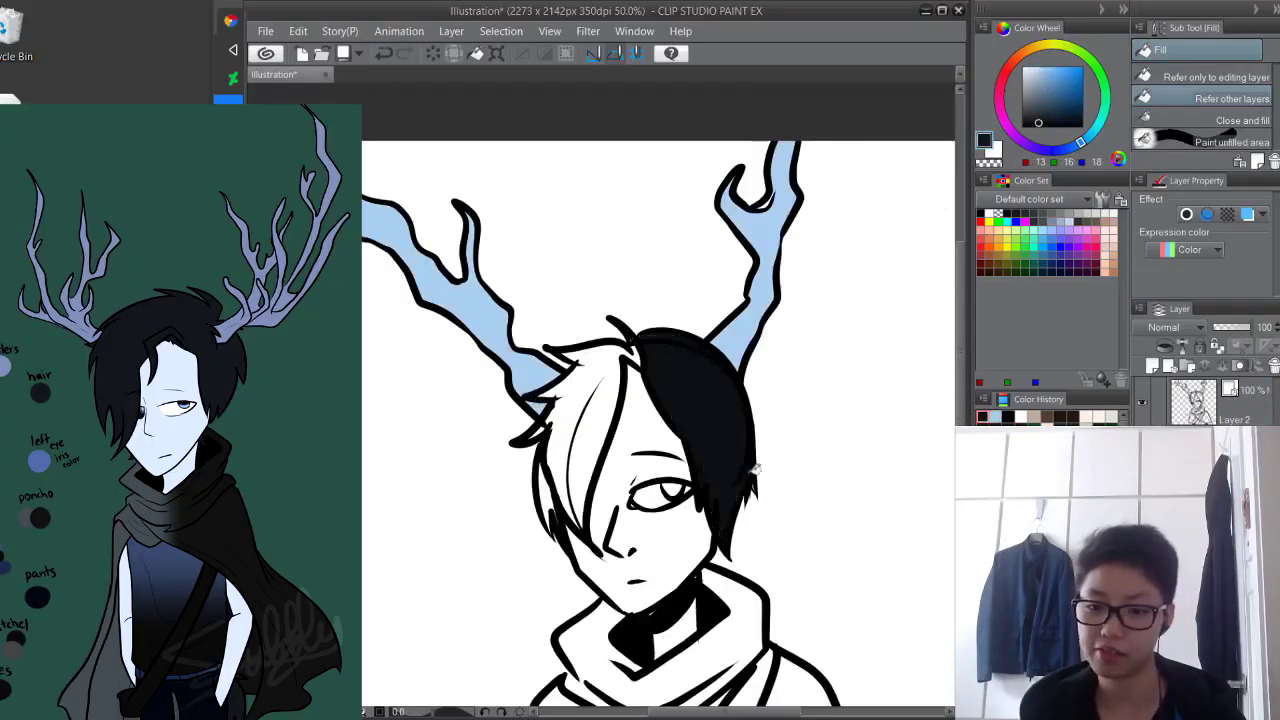
pyautogui.click(601, 398)
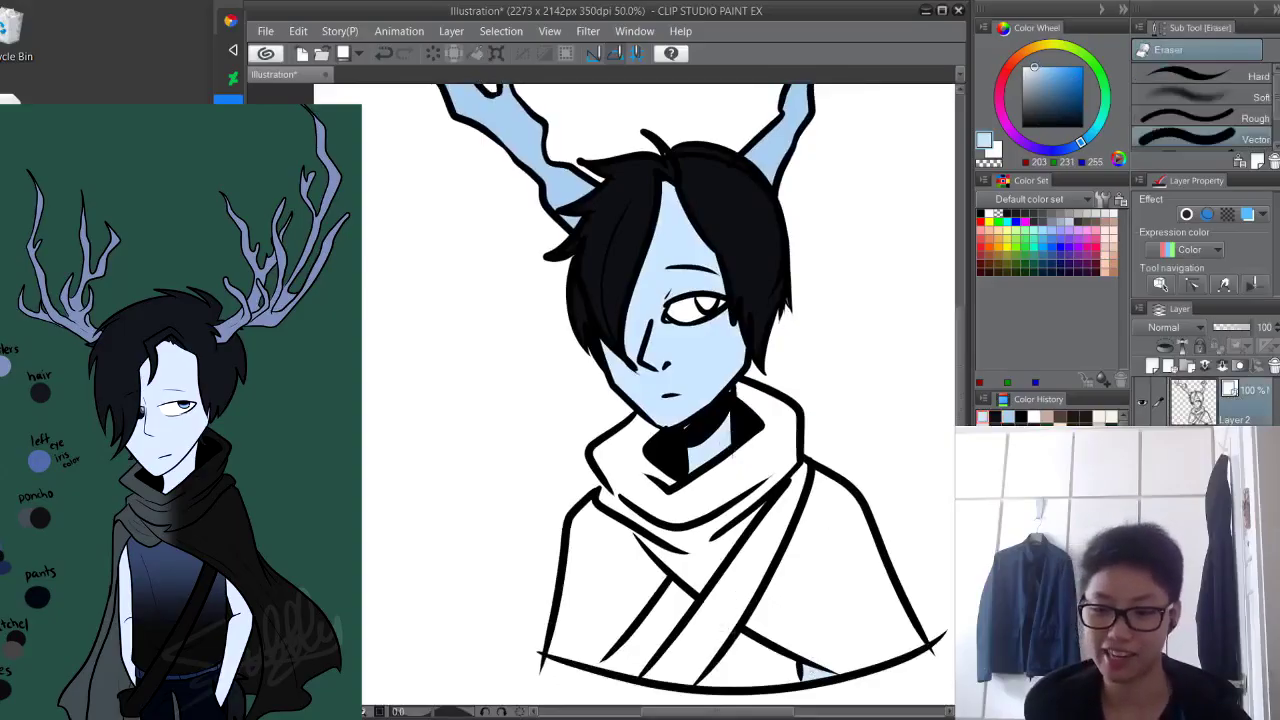
# Fill the antlered character's shirt below the strap with muted blue (RGB 61, 90, 116) and airbrush the poncho collar grey-blue (RGB 111, 121, 148)
pyautogui.click(1225, 455)
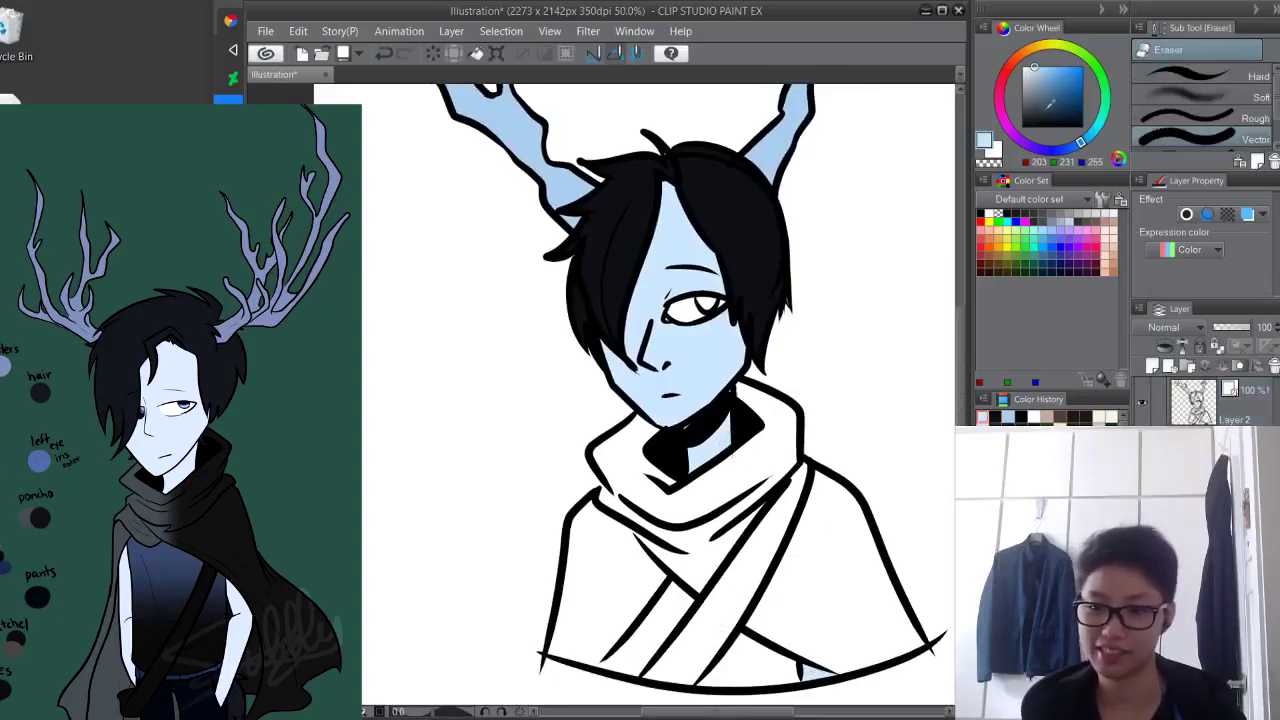
pyautogui.click(1050, 99)
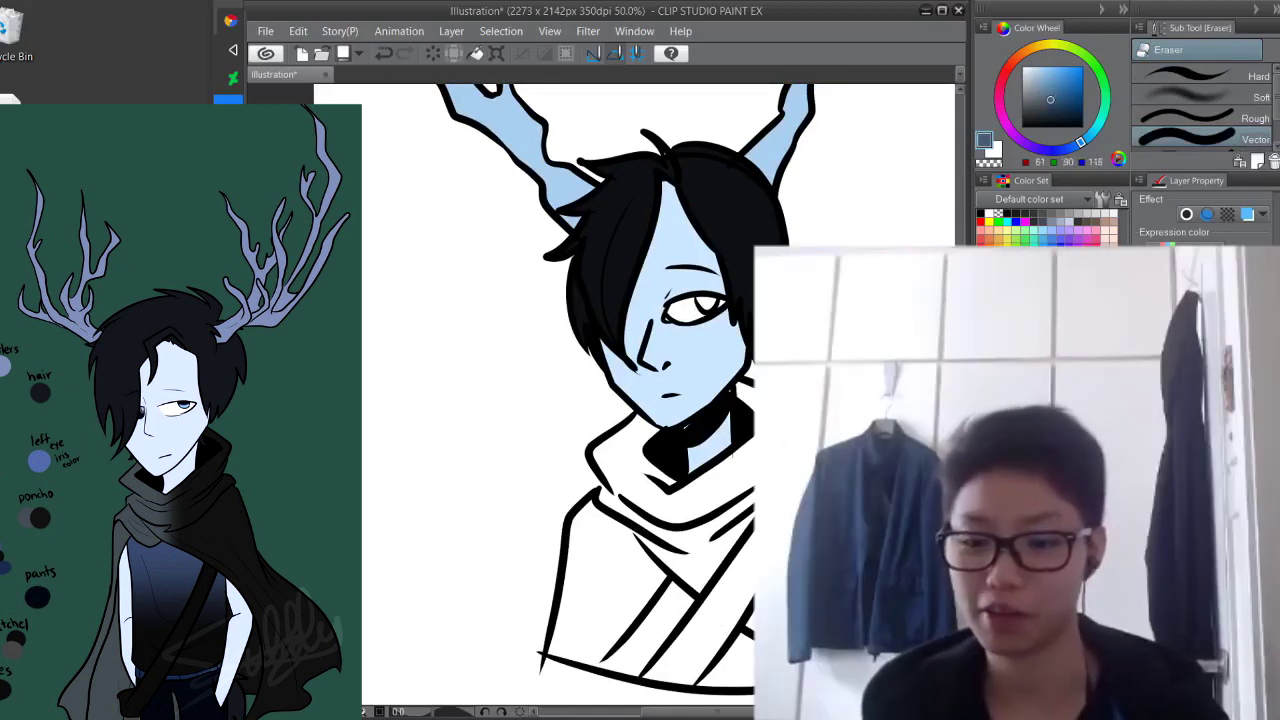
pyautogui.press('g')
pyautogui.press('g')
pyautogui.click(755, 662)
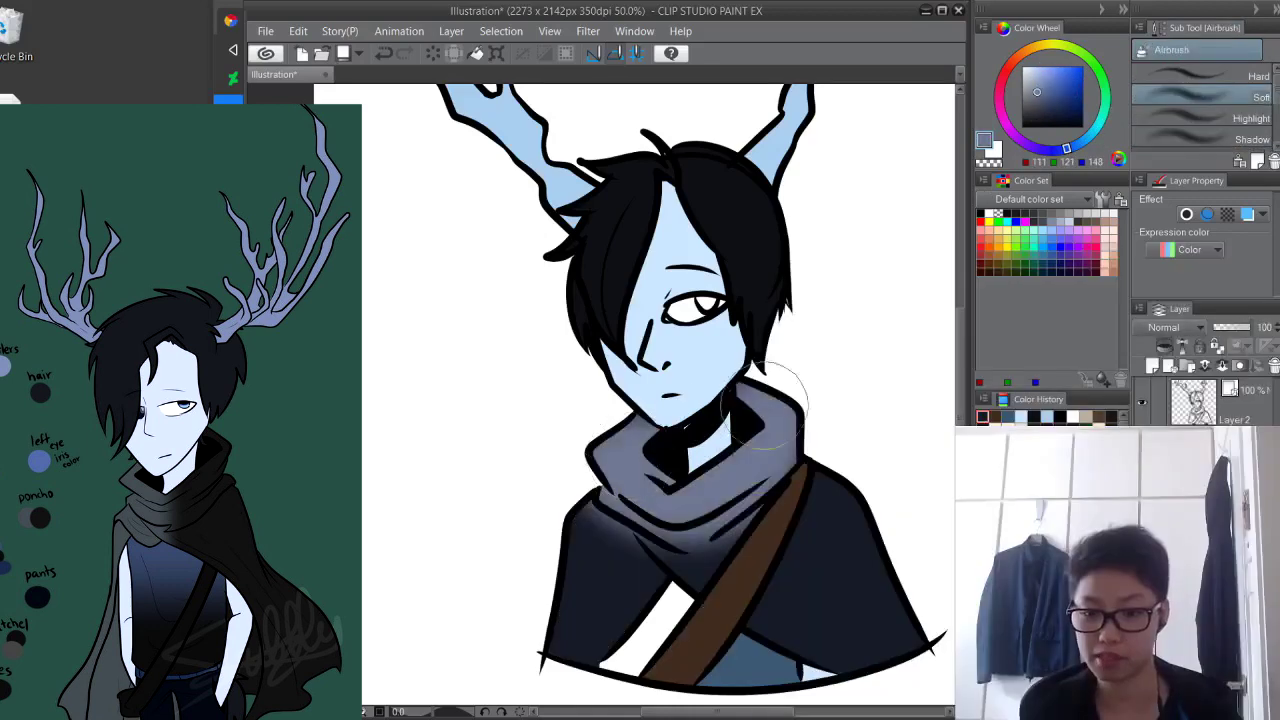
pyautogui.moveTo(765, 405)
pyautogui.mouseDown()
pyautogui.moveTo(692, 413)
pyautogui.moveTo(768, 482)
pyautogui.mouseUp()
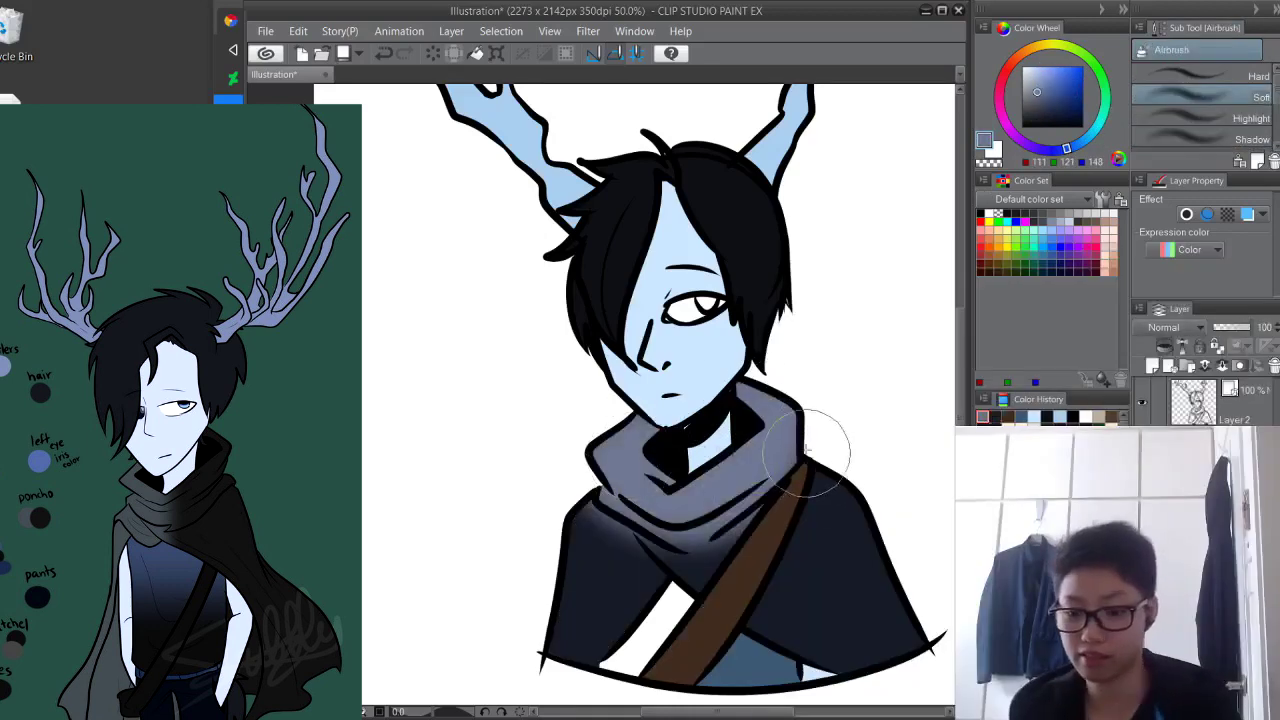
pyautogui.scroll(-1, 808, 454)
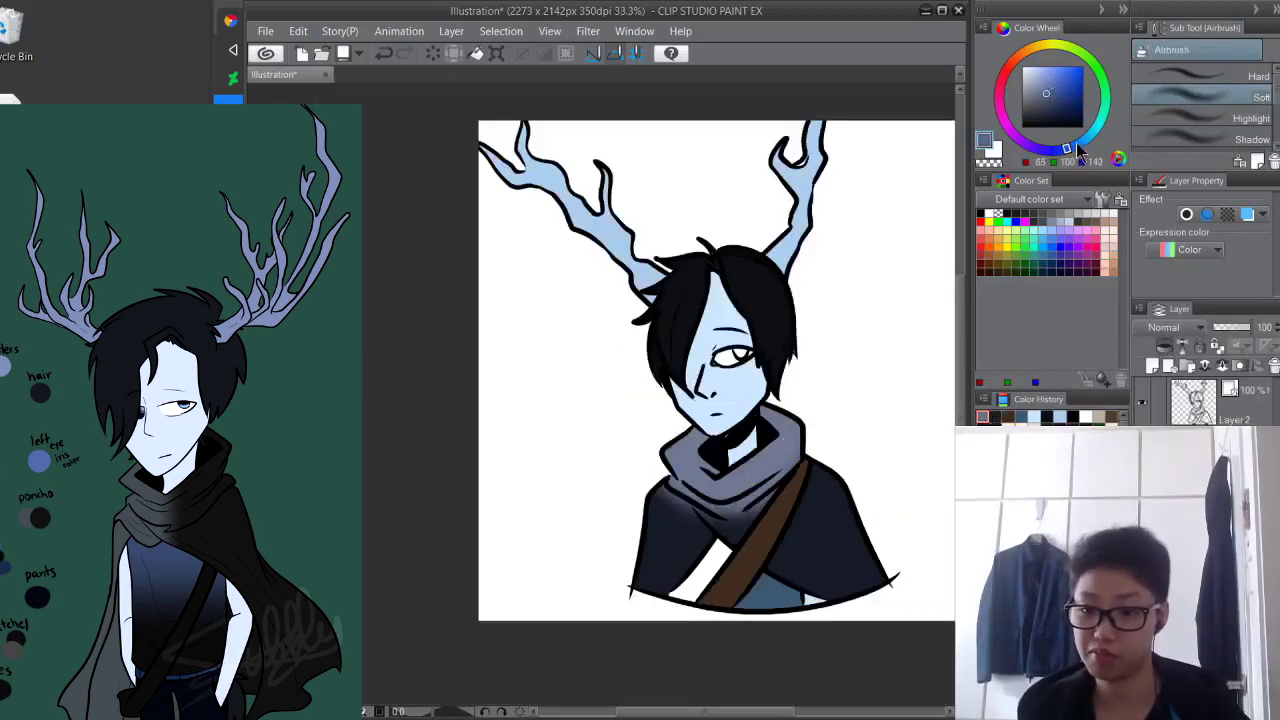
# Fill the visible iris with RGB 85, 112, 142 and the remaining white shirt patch with blue sampled from the shirt
pyautogui.press('g')
pyautogui.click(741, 354)
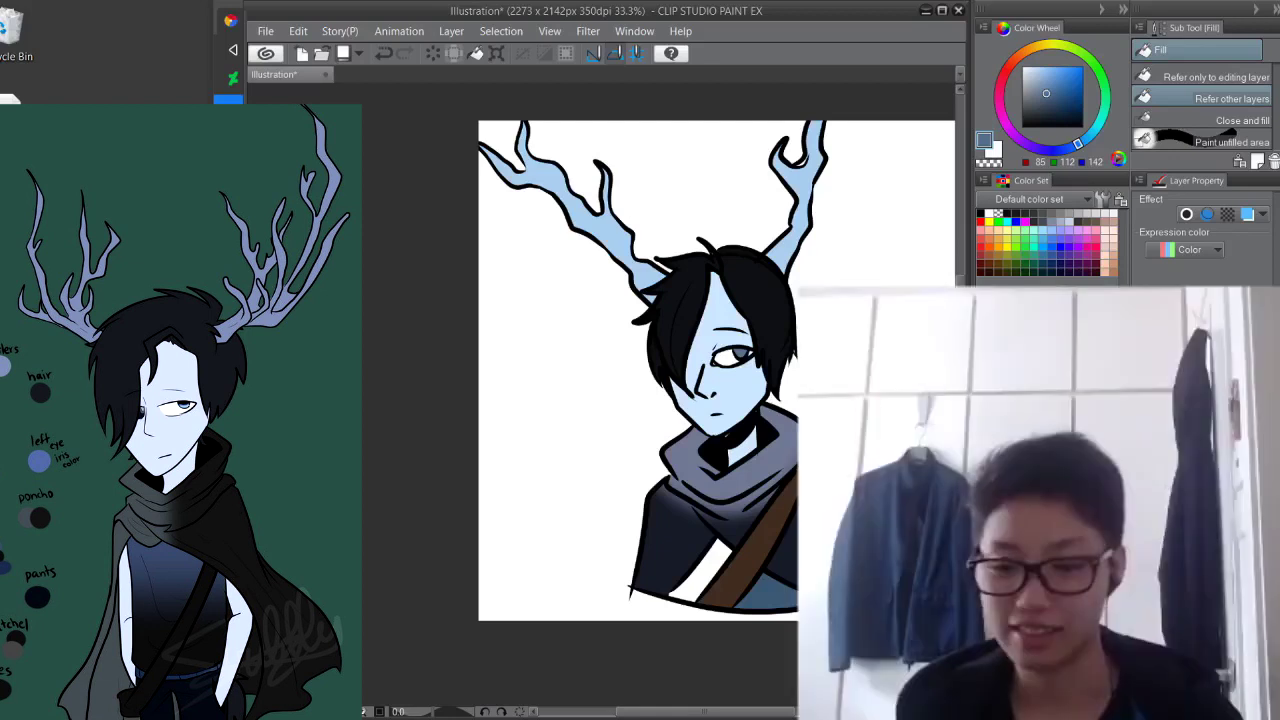
pyautogui.press('i')
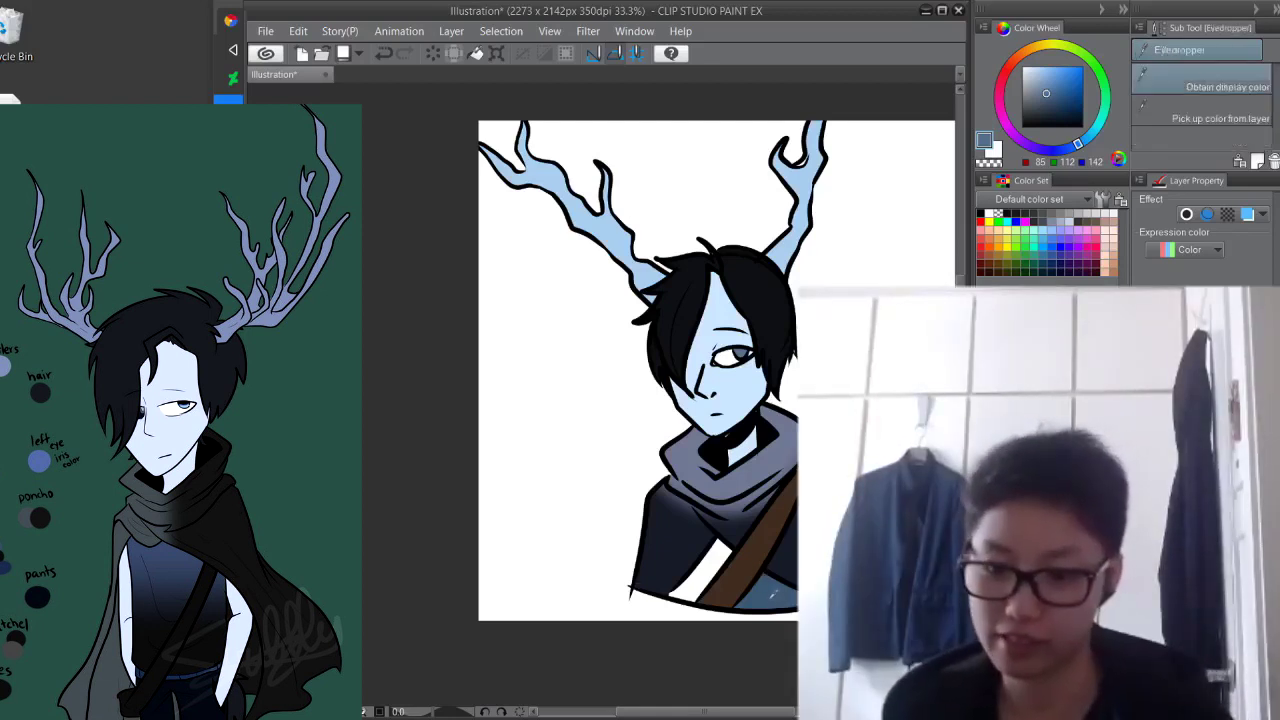
pyautogui.click(773, 604)
pyautogui.press('g')
pyautogui.press('g')
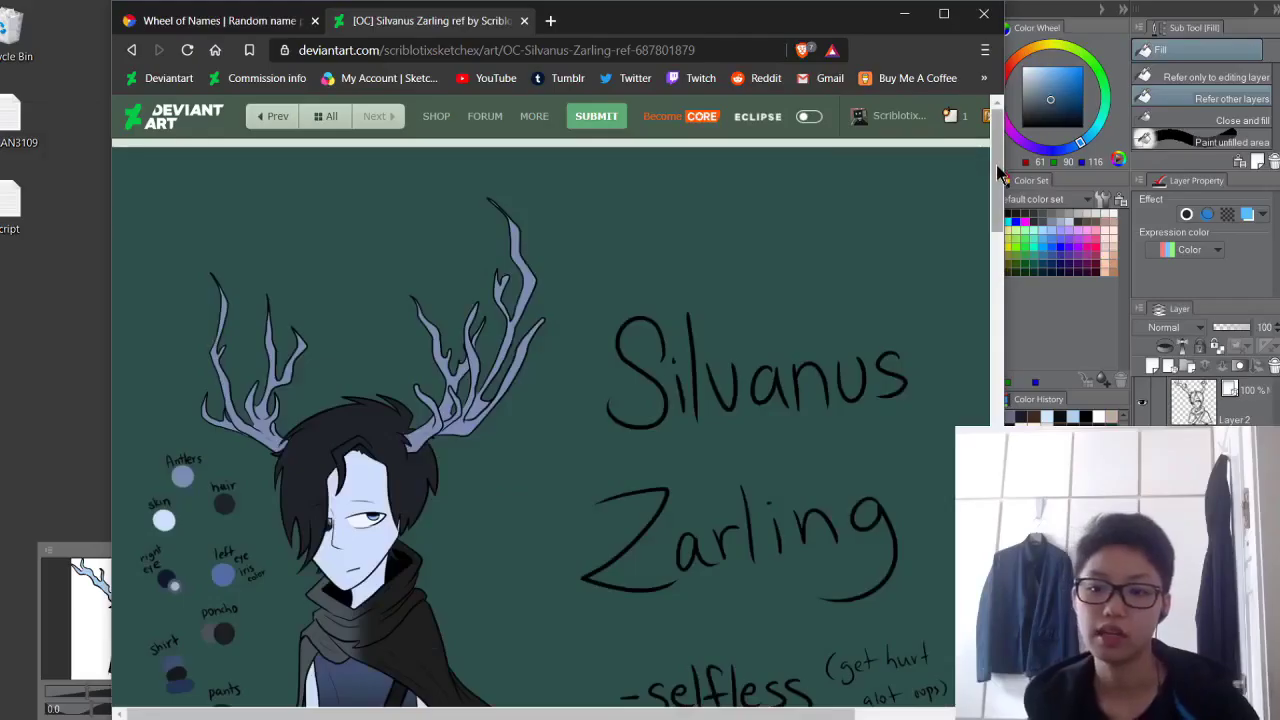
# Compare the finished antlered portrait with its DeviantArt reference sheet, shifting the browser window beside the canvas
pyautogui.scroll(-1, 996, 187)
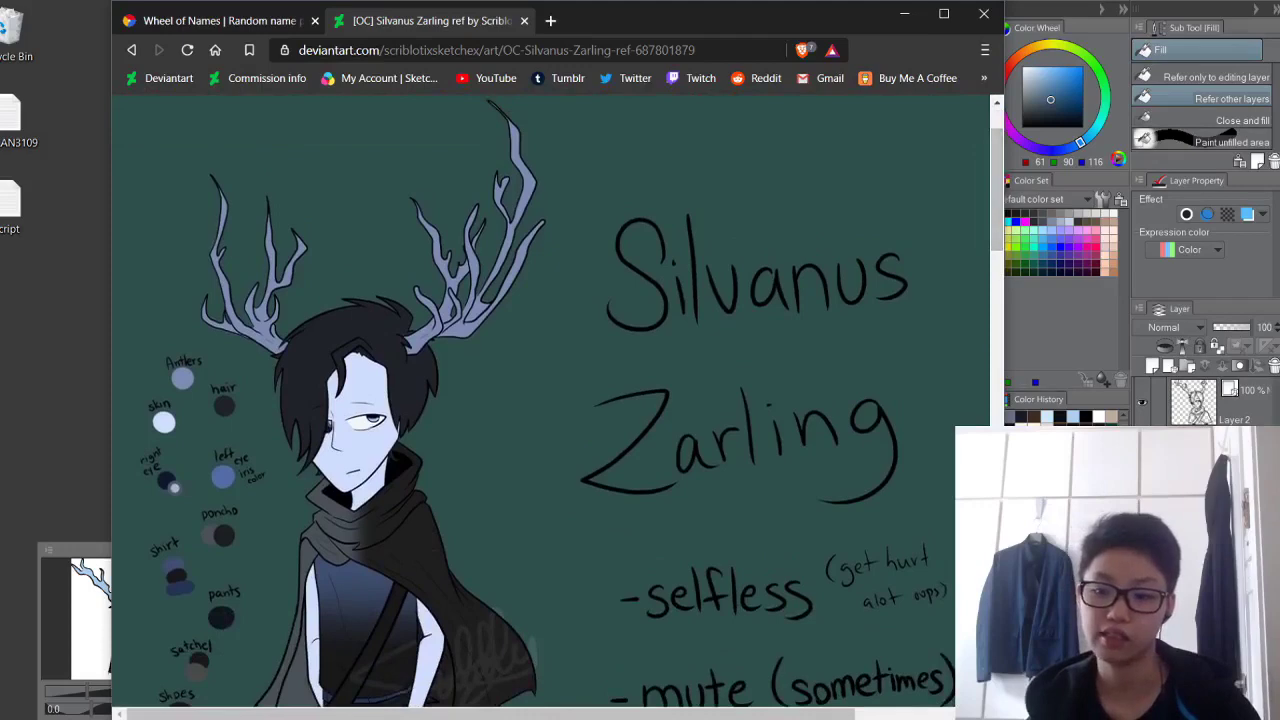
pyautogui.hotkey('alt', 'Tab')
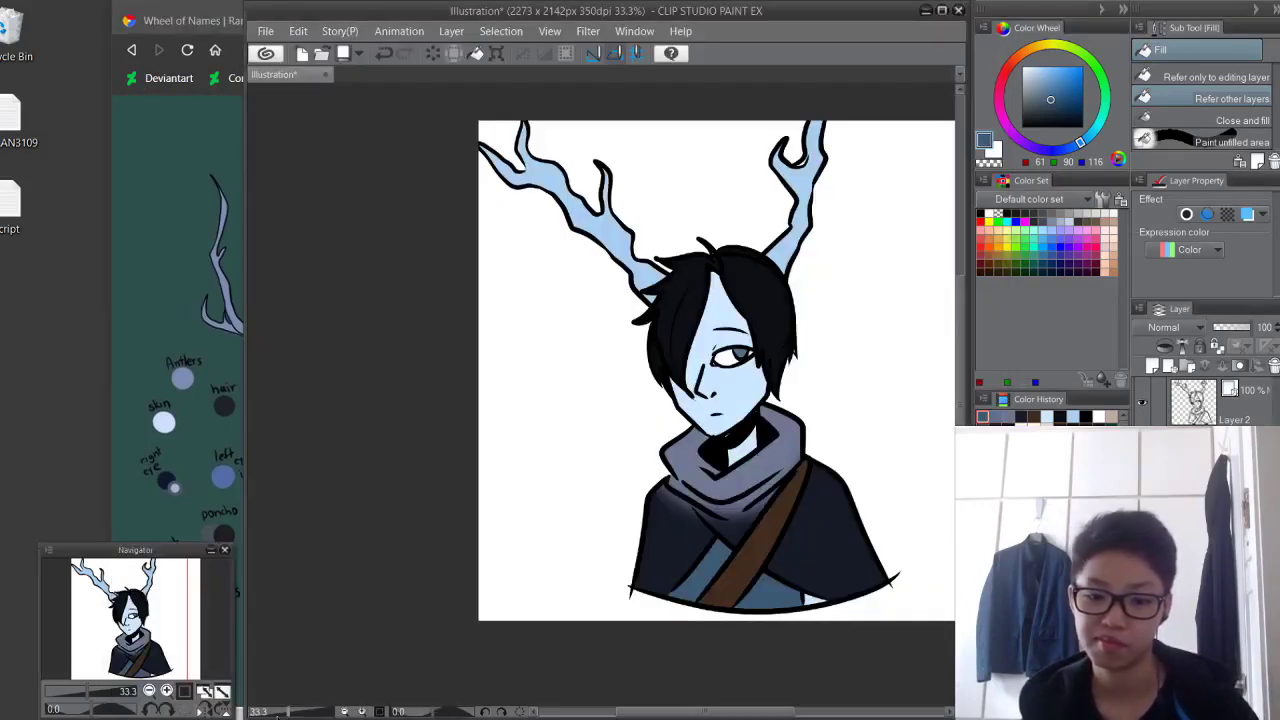
pyautogui.hotkey('alt', 'Tab')
pyautogui.moveTo(603, 23); pyautogui.dragTo(404, 30)
pyautogui.hotkey('alt', 'Tab')
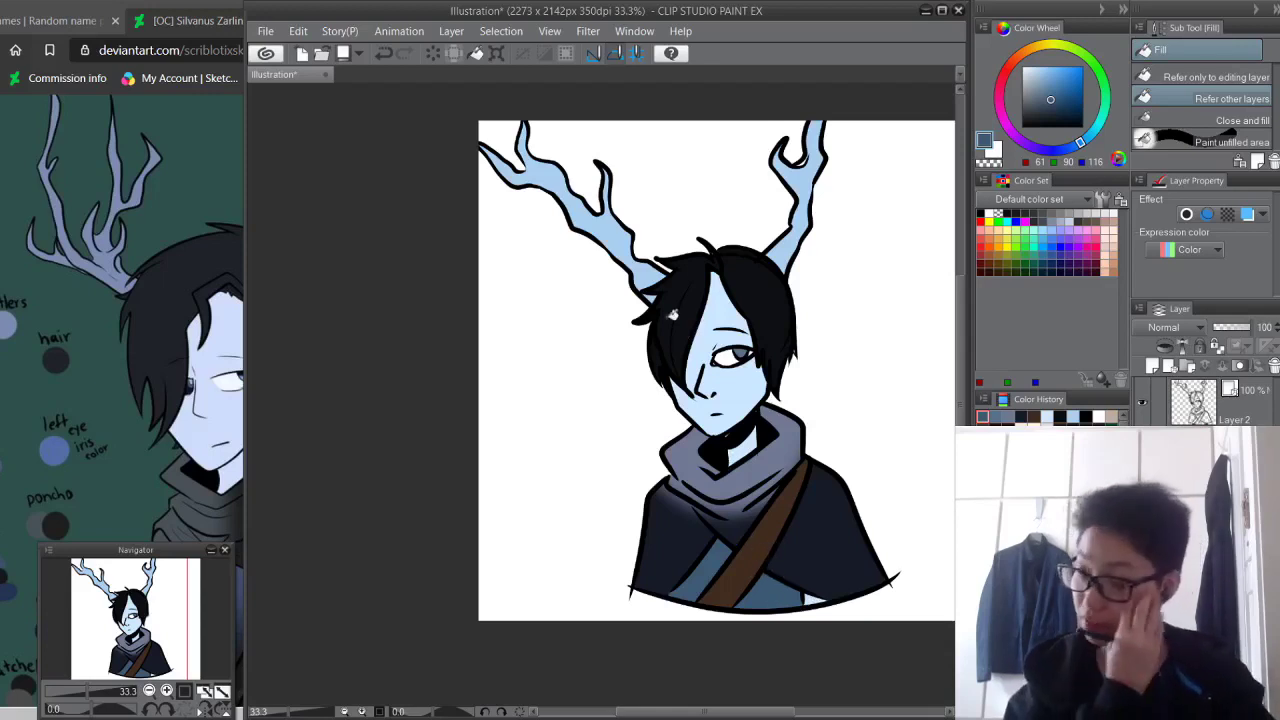
# Switch to the Wheel of Names page, spin for the next character, and remove the picked entry Rotis from the list
pyautogui.click(218, 34)
pyautogui.moveTo(795, 220)
pyautogui.mouseDown()
pyautogui.moveTo(799, 299)
pyautogui.moveTo(776, 220)
pyautogui.mouseUp()
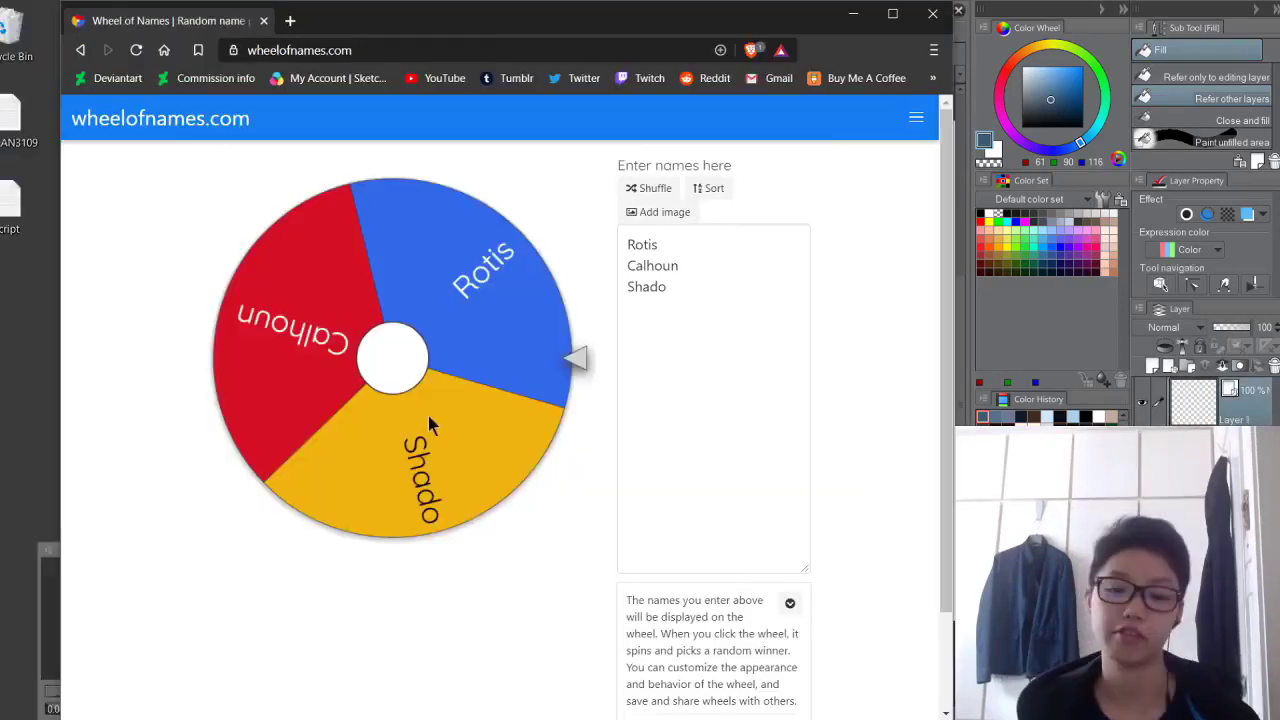
pyautogui.click(395, 367)
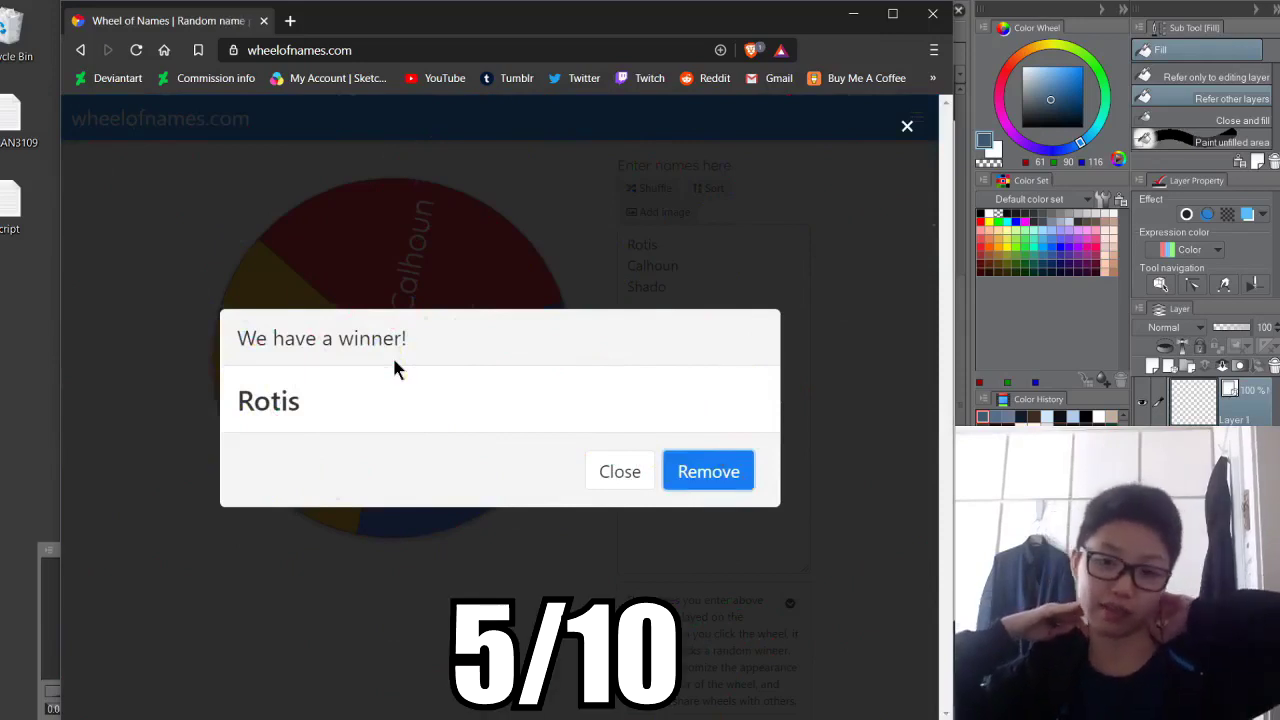
pyautogui.click(708, 471)
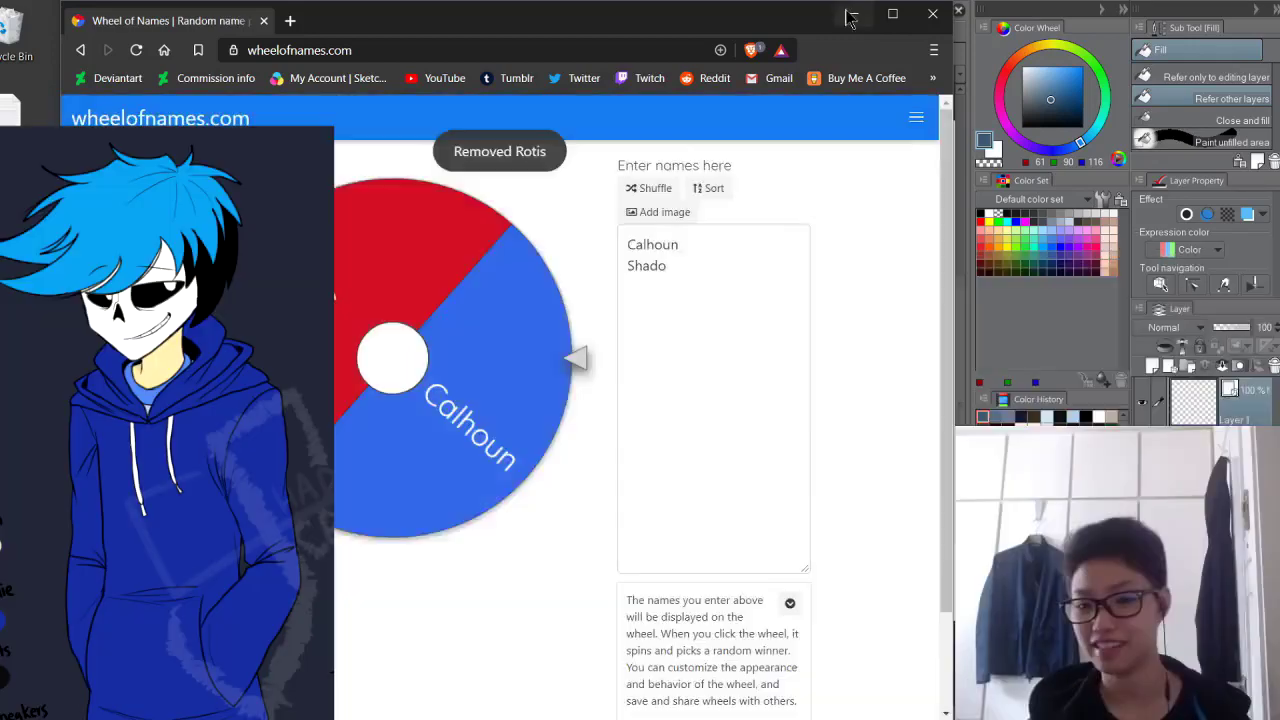
pyautogui.click(849, 15)
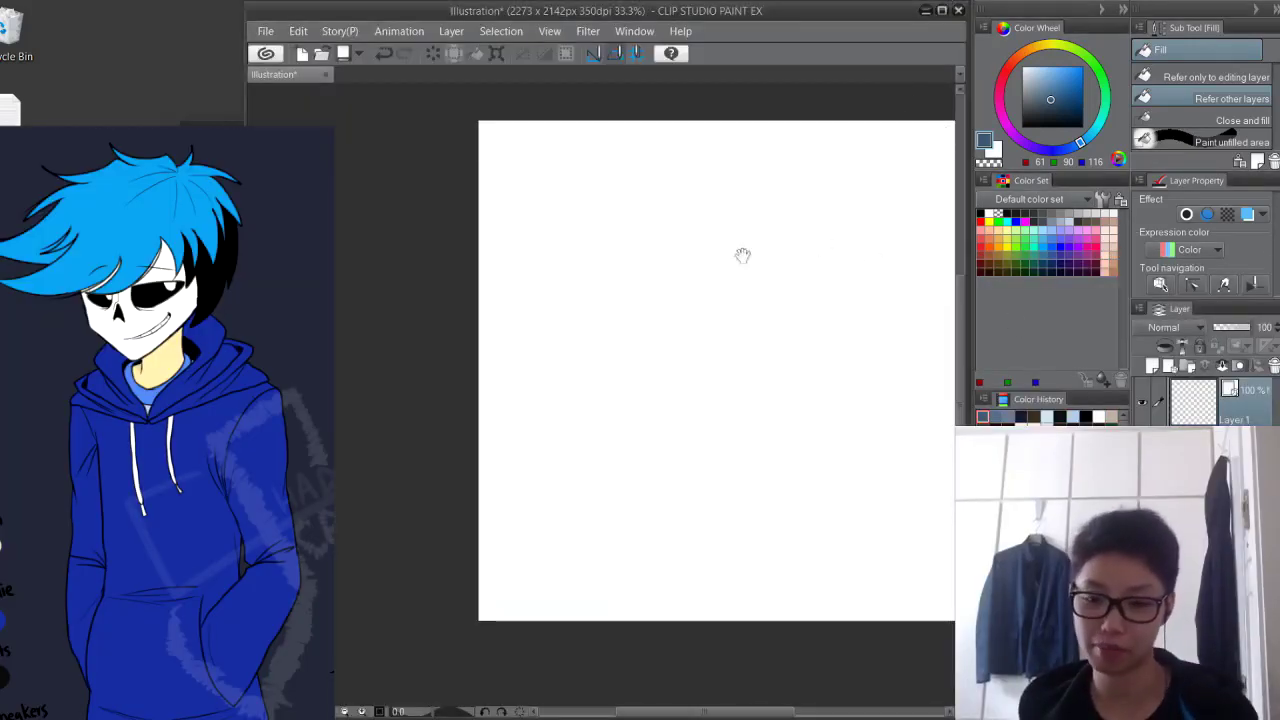
# Set the drawing colour to black and try an ink stroke along the hood beside the hooded character's neck, undoing it
pyautogui.moveTo(918, 227); pyautogui.dragTo(792, 222)
pyautogui.click(1022, 127)
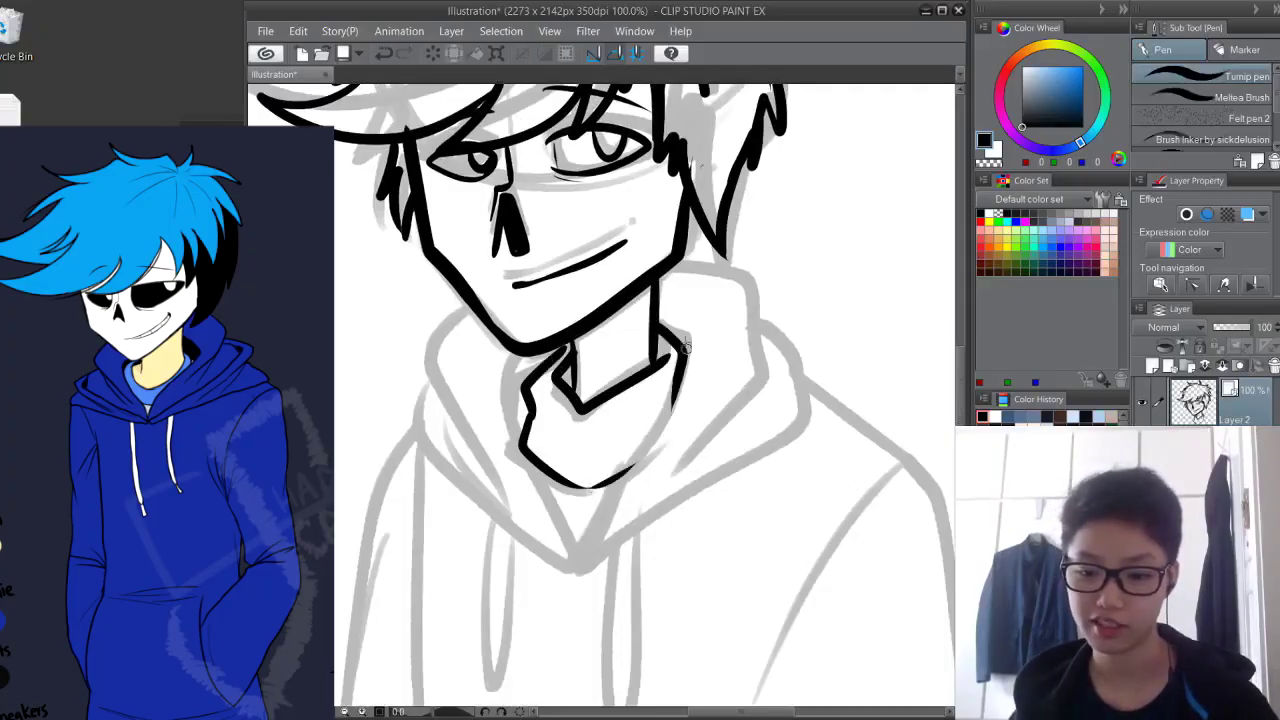
pyautogui.moveTo(685, 348)
pyautogui.mouseDown()
pyautogui.moveTo(618, 476)
pyautogui.moveTo(648, 532)
pyautogui.moveTo(674, 506)
pyautogui.moveTo(587, 560)
pyautogui.moveTo(790, 412)
pyautogui.mouseUp()
pyautogui.hotkey('ctrl', 'z')
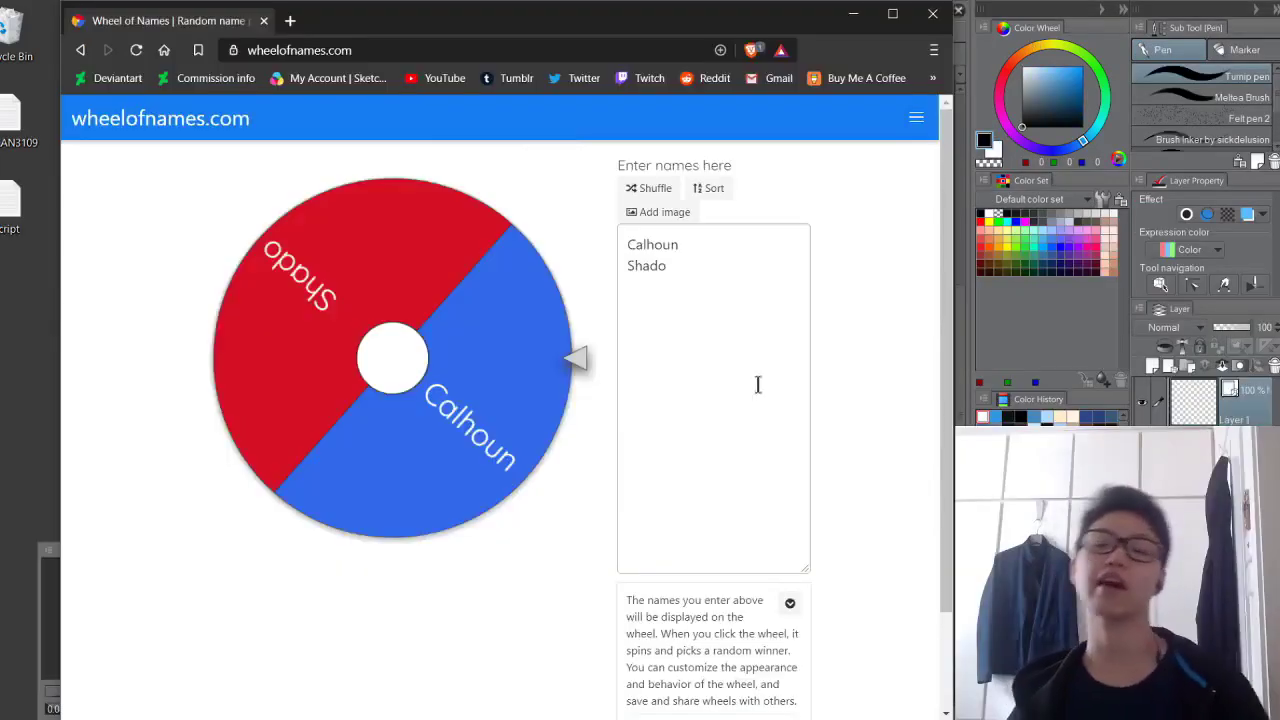
# Spin the name wheel to choose between the two remaining characters, Calhoun and Shado
pyautogui.click(436, 368)
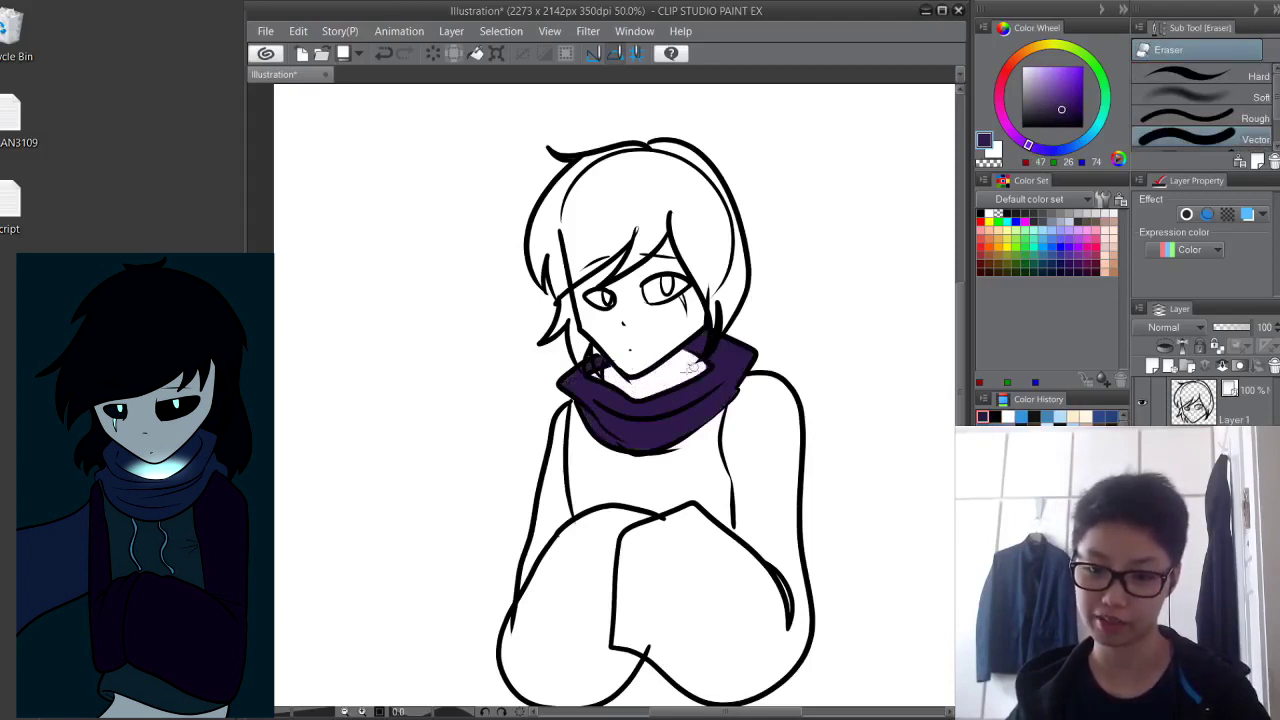
# Add a layer above the paper and airbrush a light blue glow (RGB 126, 200, 255) over the scarfed character's neck, redoing the rejected stroke
pyautogui.click(1225, 500)
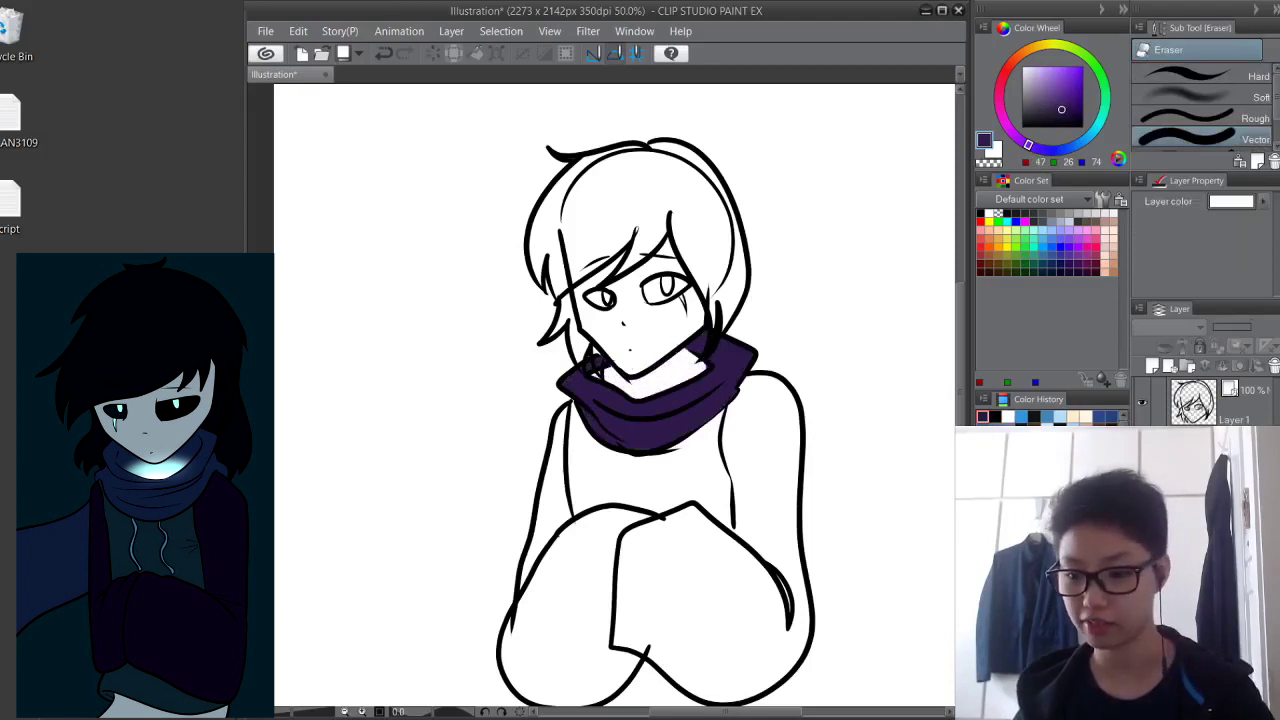
pyautogui.click(1147, 370)
pyautogui.click(1086, 143)
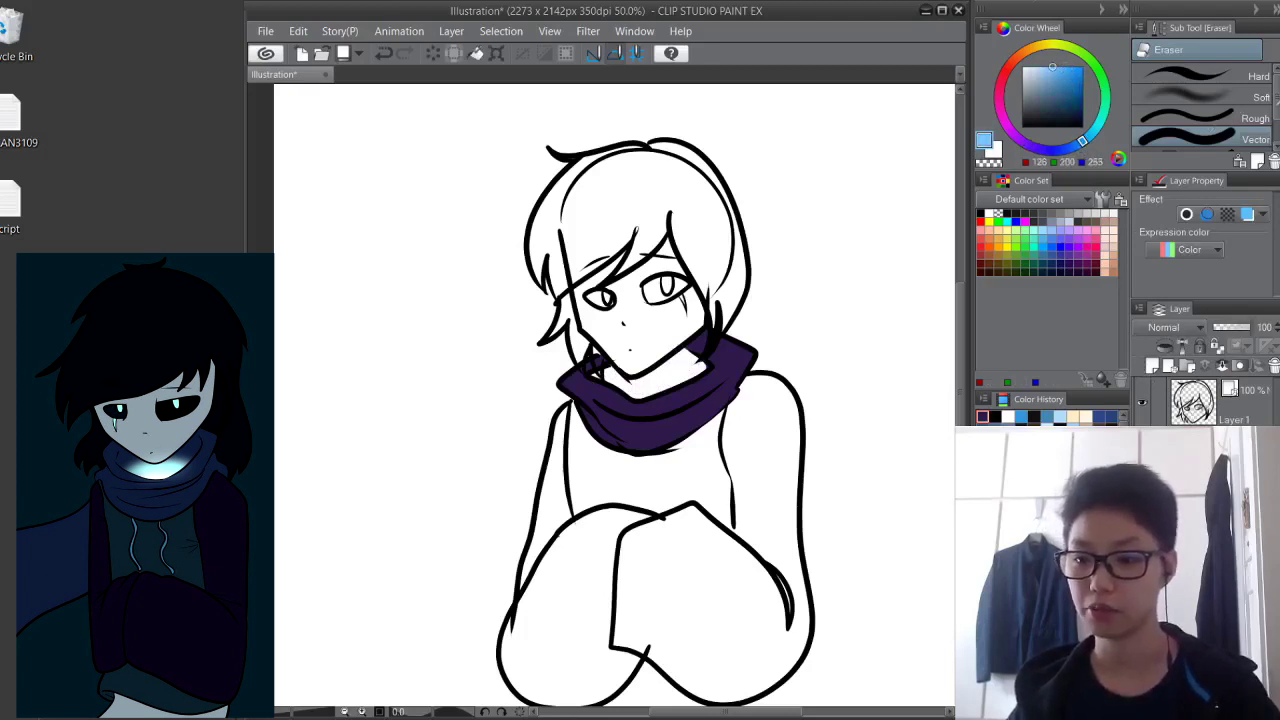
pyautogui.press('b')
pyautogui.moveTo(640, 411); pyautogui.dragTo(666, 394)
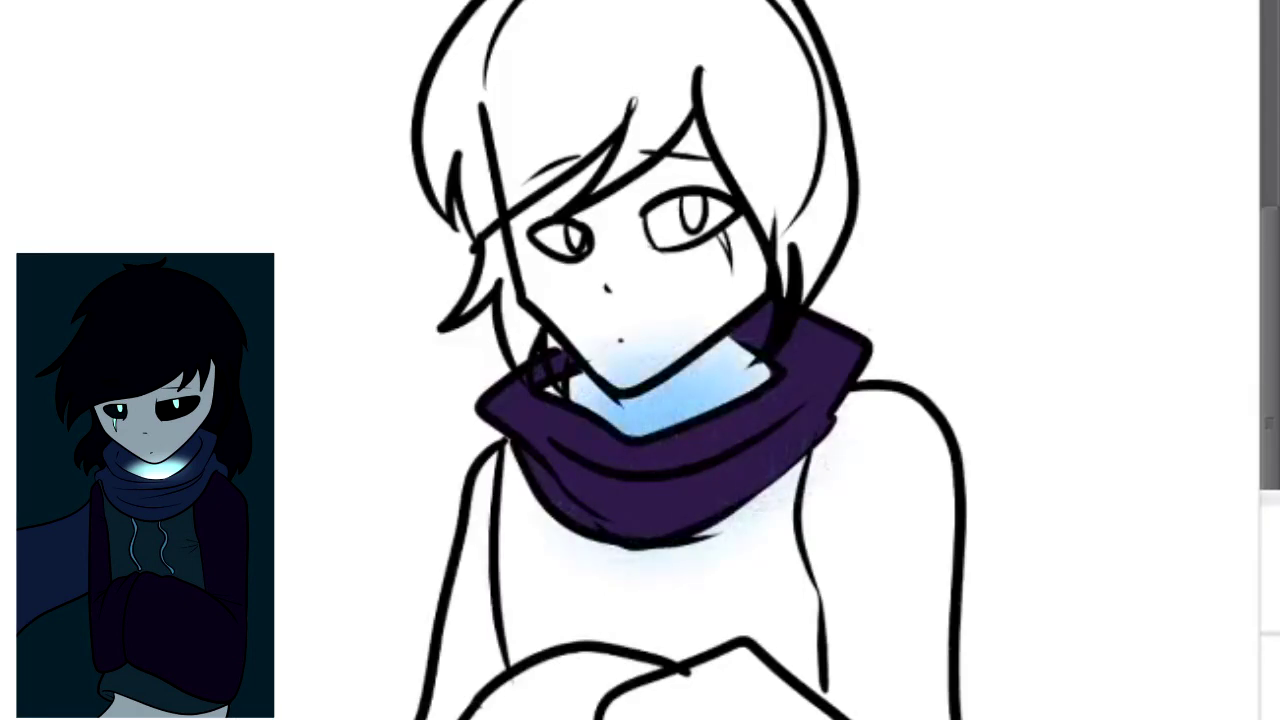
pyautogui.hotkey('ctrl', 'z')
pyautogui.click(587, 392)
pyautogui.click(555, 391)
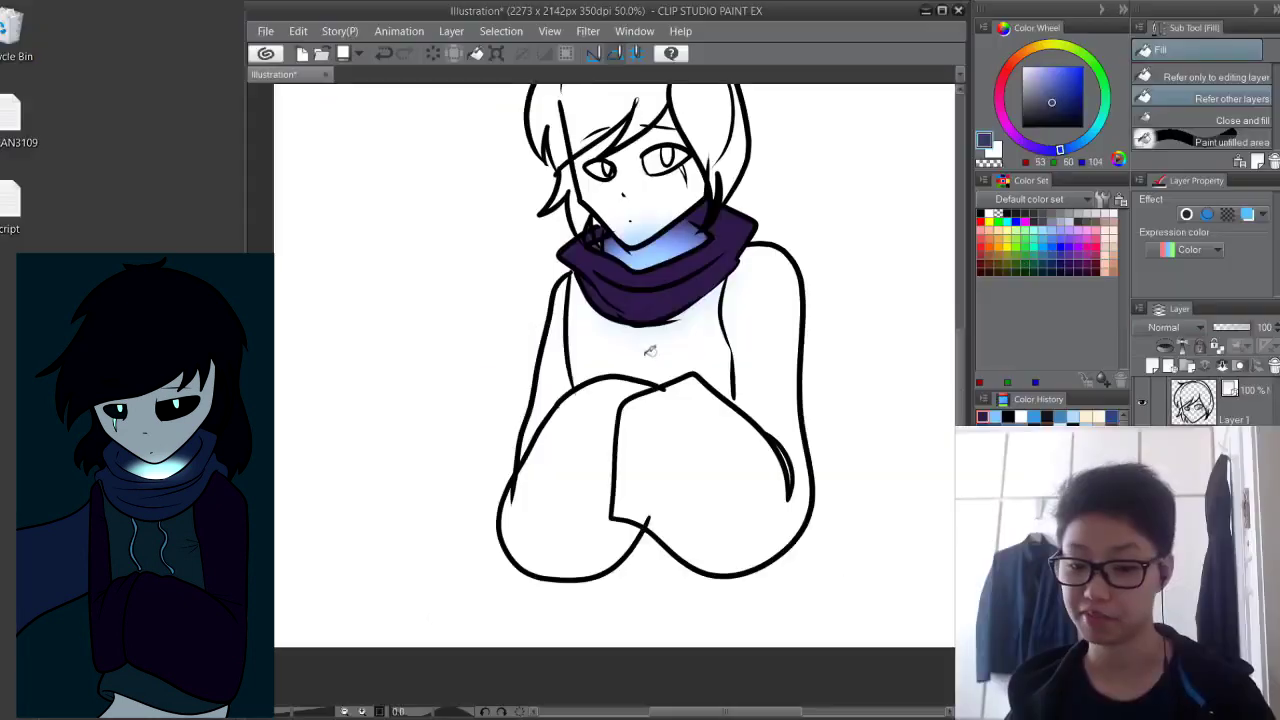
# Fill the scarfed character's torso with dark blue (RGB 53, 60, 104) and the large front sleeve with purple
pyautogui.click(669, 353)
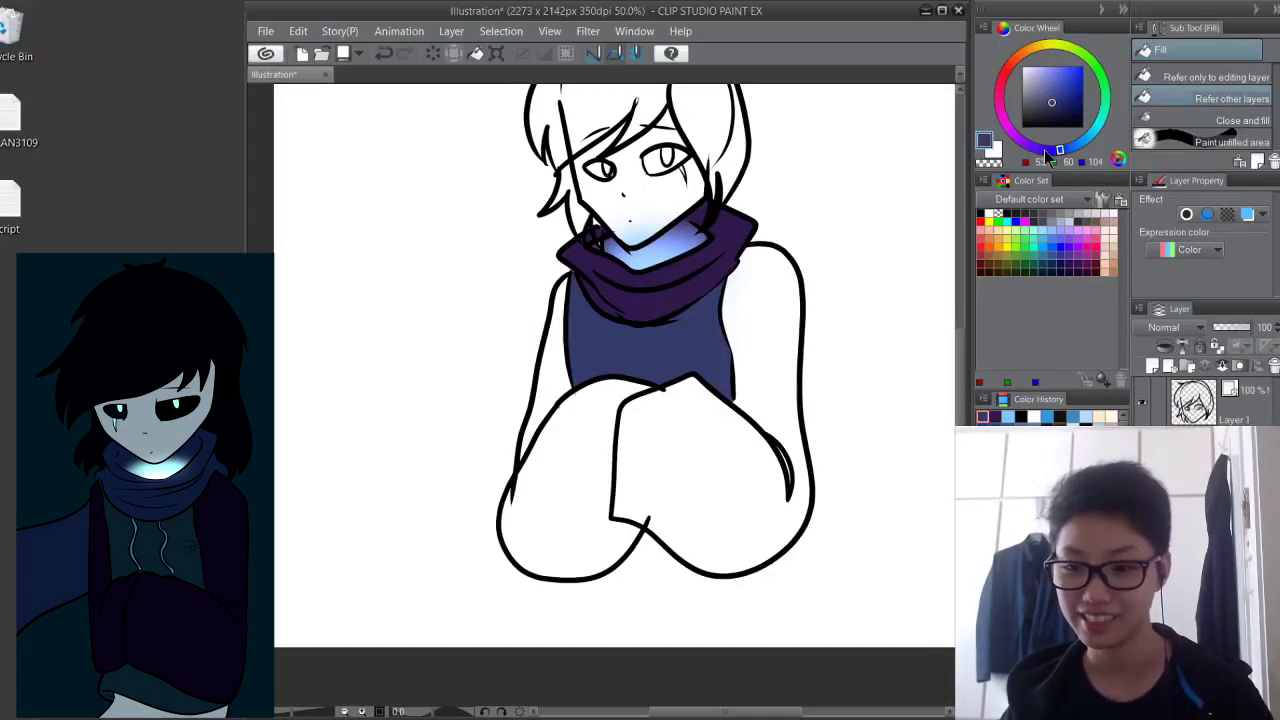
pyautogui.click(753, 481)
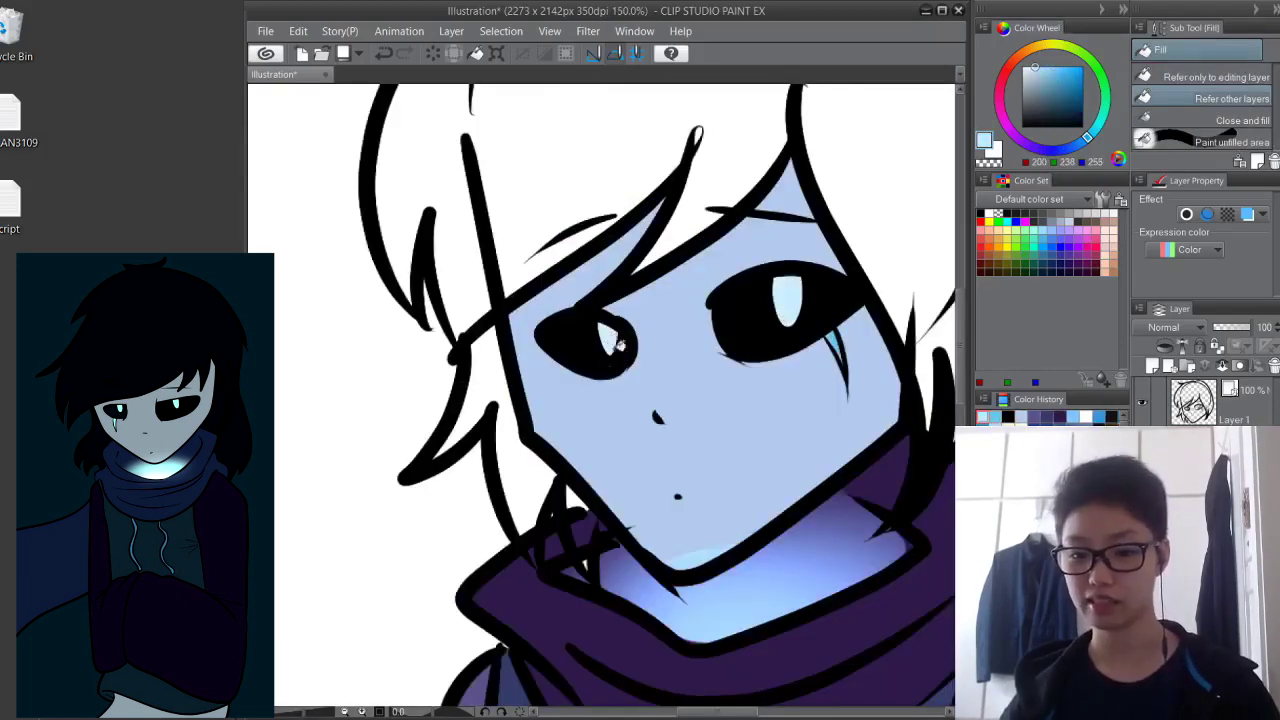
# Fill every section of the scarfed character's hair with near-black (RGB 11, 13, 18), including the side locks
pyautogui.moveTo(760, 260); pyautogui.dragTo(693, 369)
pyautogui.click(1046, 122)
pyautogui.click(1069, 149)
pyautogui.scroll(-2, 751, 283)
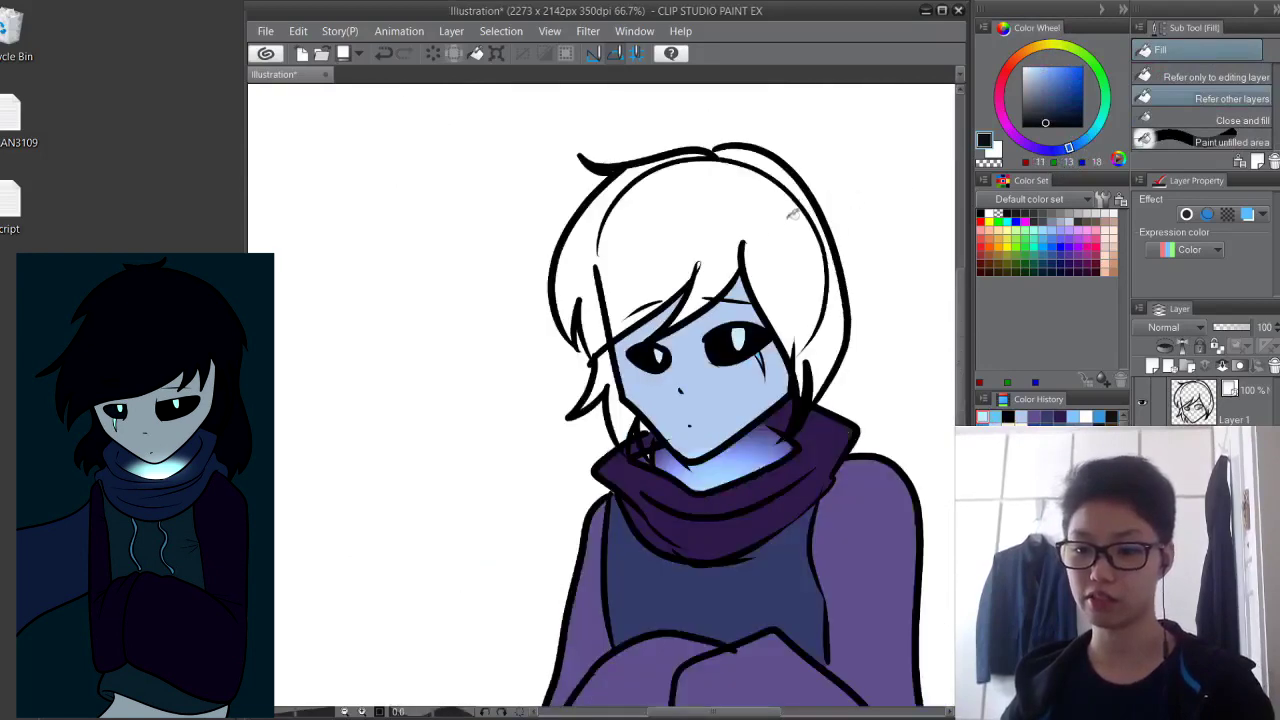
pyautogui.click(775, 221)
pyautogui.click(828, 325)
pyautogui.click(768, 157)
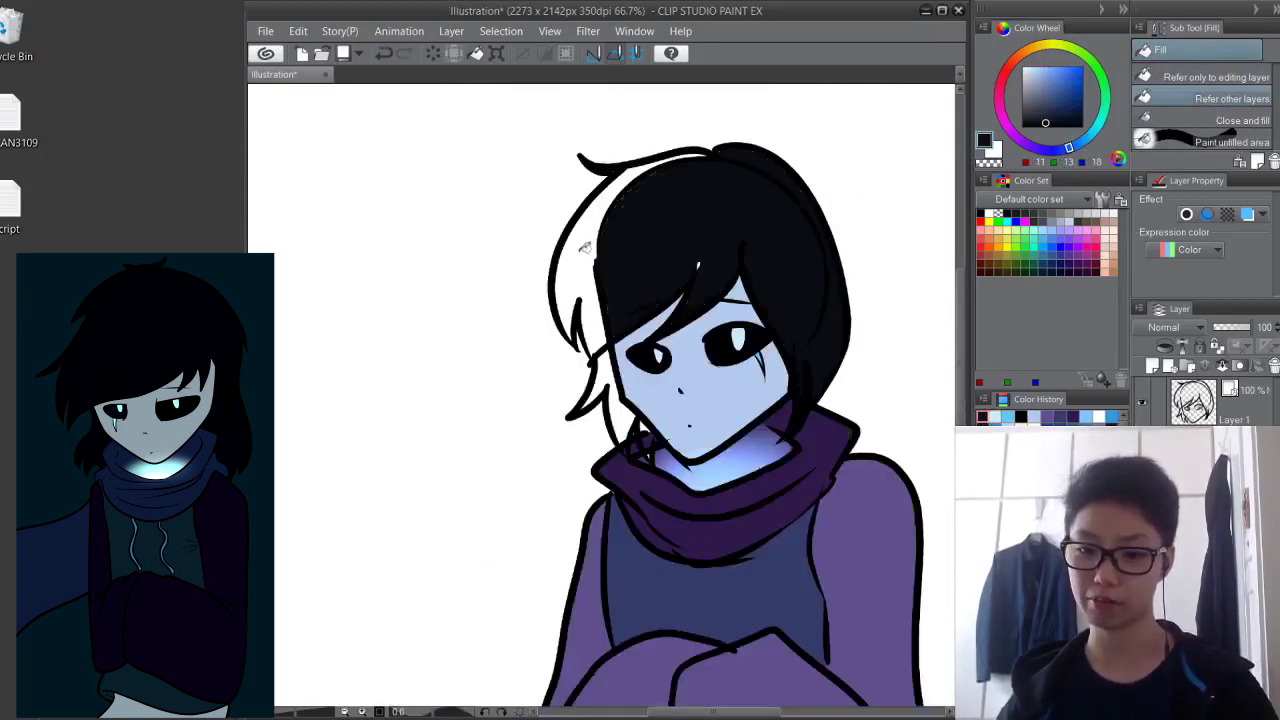
pyautogui.click(585, 248)
pyautogui.click(634, 412)
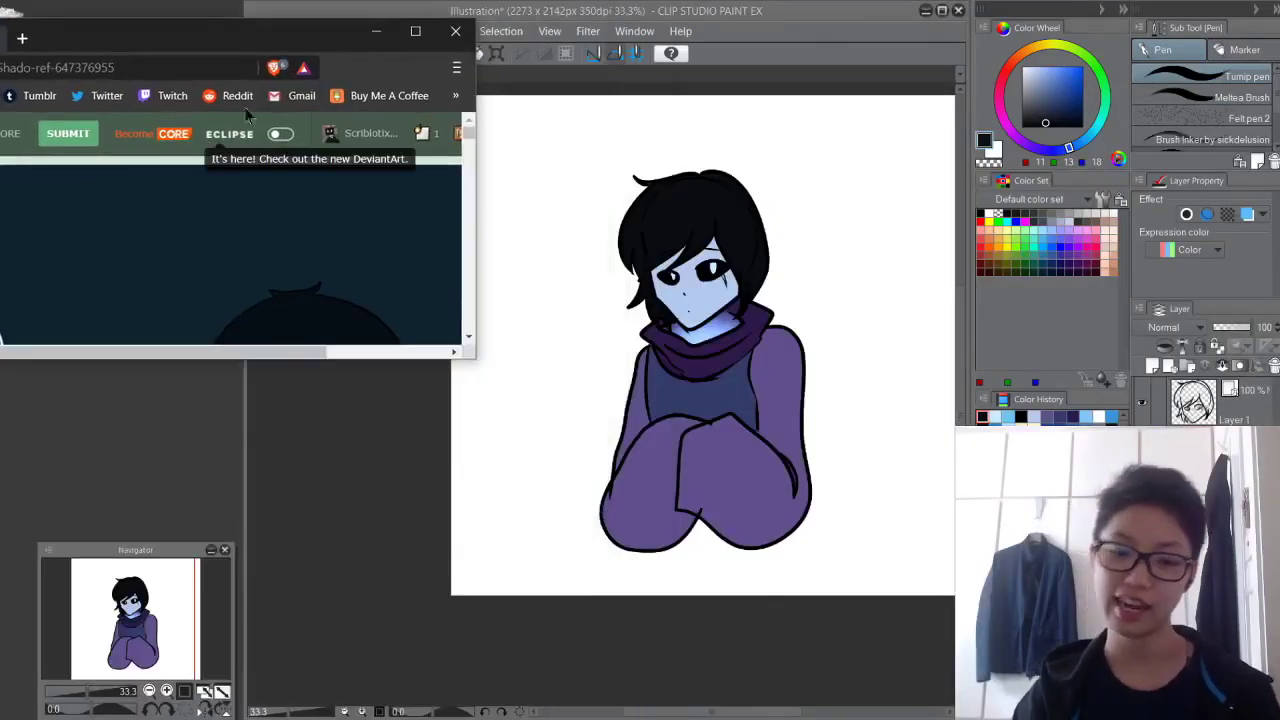
# Move the browser window with the scarfed character's reference sheet clear of the canvas
pyautogui.moveTo(244, 20); pyautogui.dragTo(238, 1)
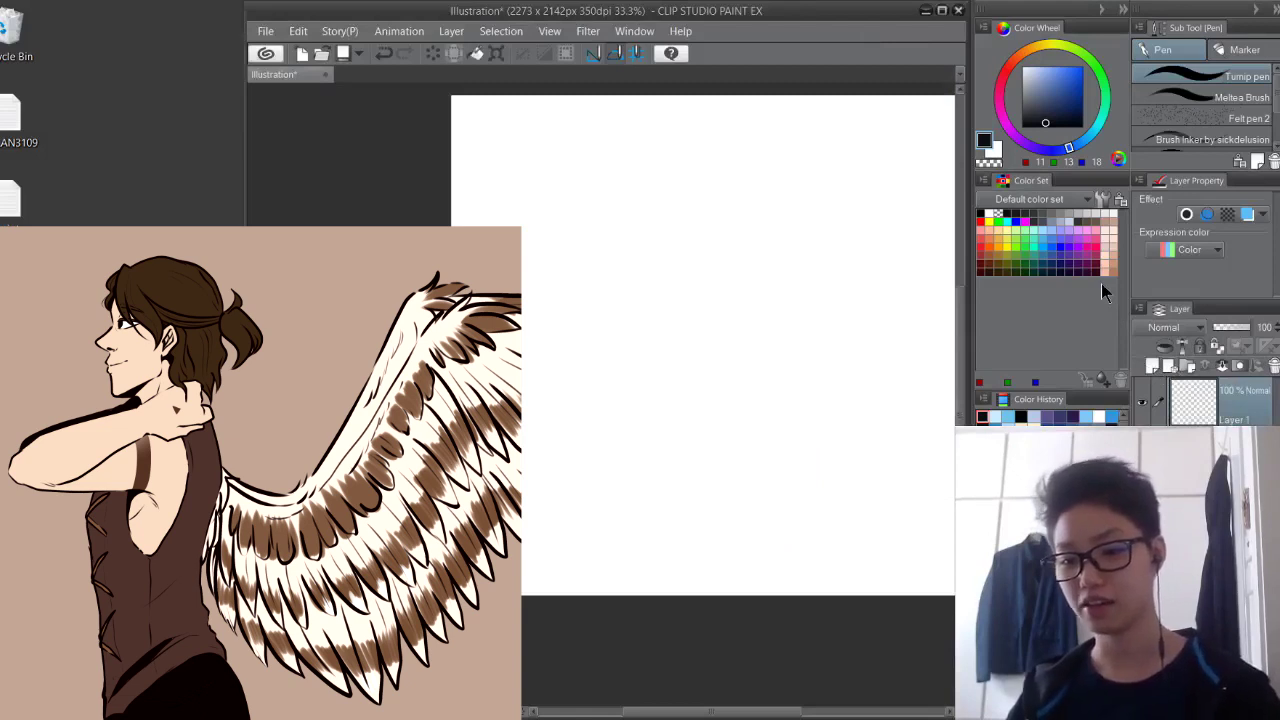
# Sketch the winged character's round skull, crossing face guidelines and angular jaw in black pencil on the blank canvas
pyautogui.press('p')
pyautogui.scroll(1, 688, 274)
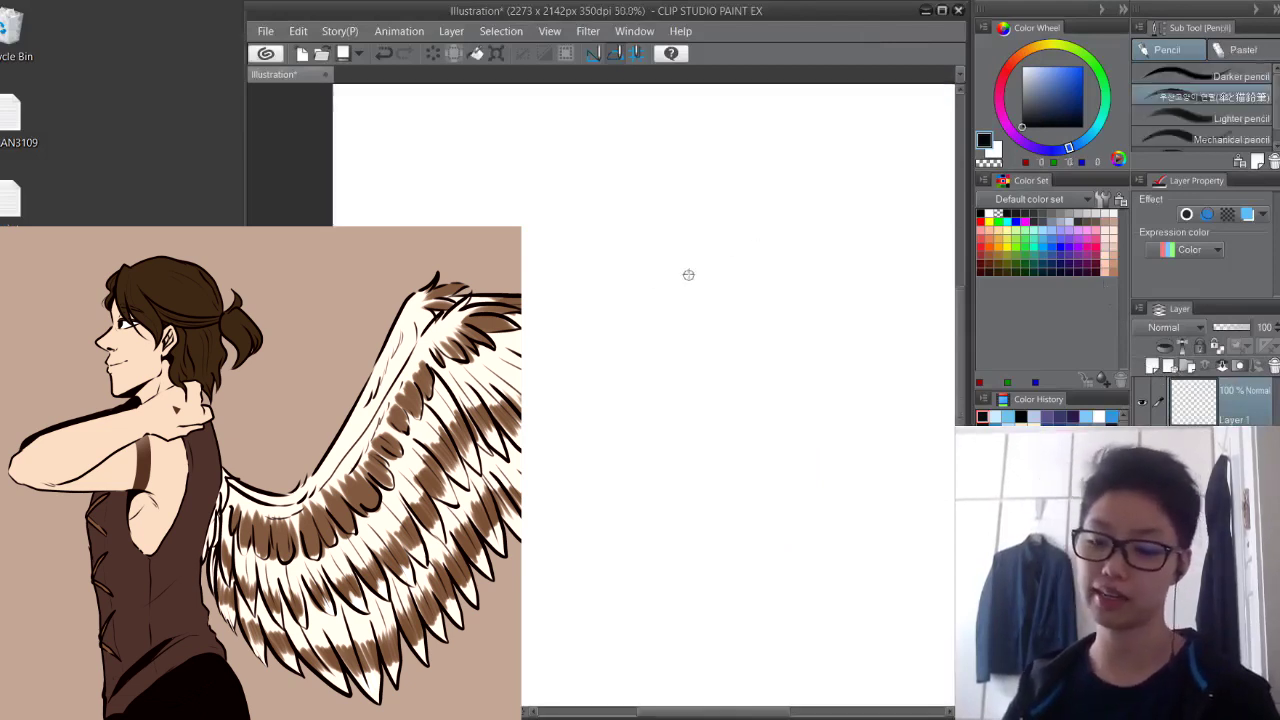
pyautogui.moveTo(715, 251); pyautogui.dragTo(617, 223)
pyautogui.moveTo(640, 168)
pyautogui.mouseDown()
pyautogui.moveTo(686, 294)
pyautogui.moveTo(663, 163)
pyautogui.moveTo(588, 163)
pyautogui.moveTo(638, 371)
pyautogui.mouseUp()
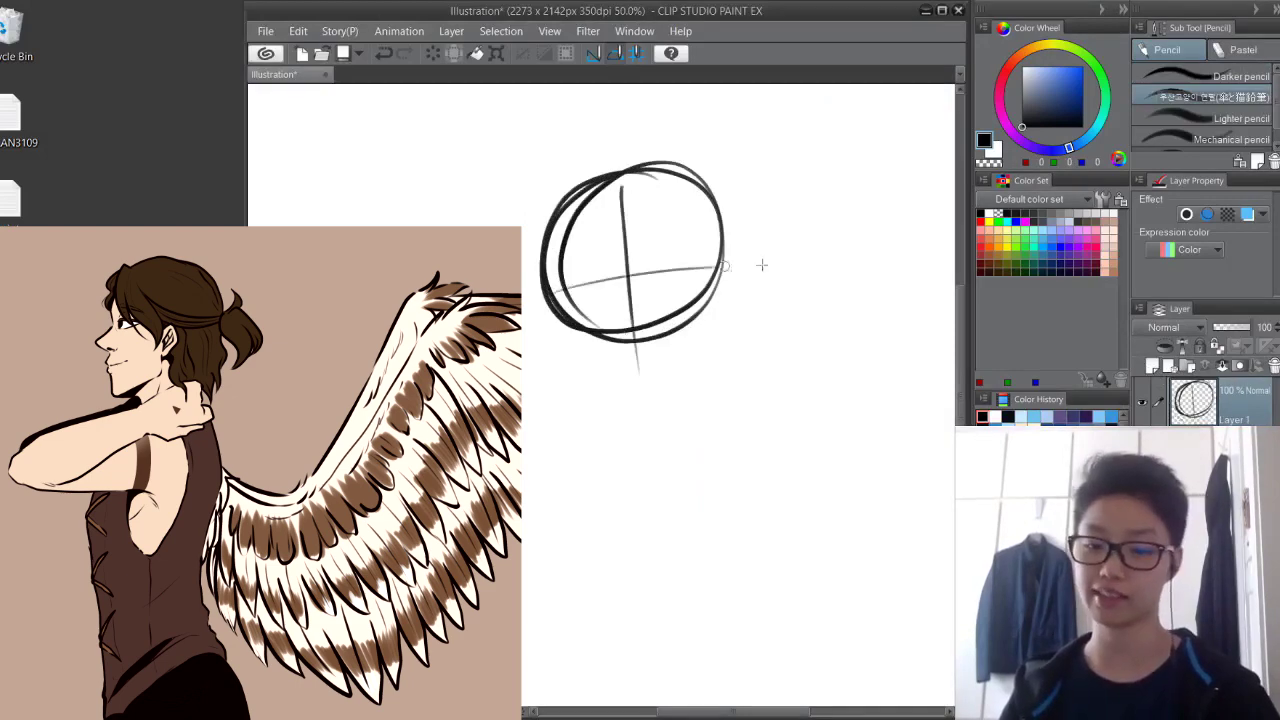
pyautogui.moveTo(526, 420); pyautogui.dragTo(606, 518)
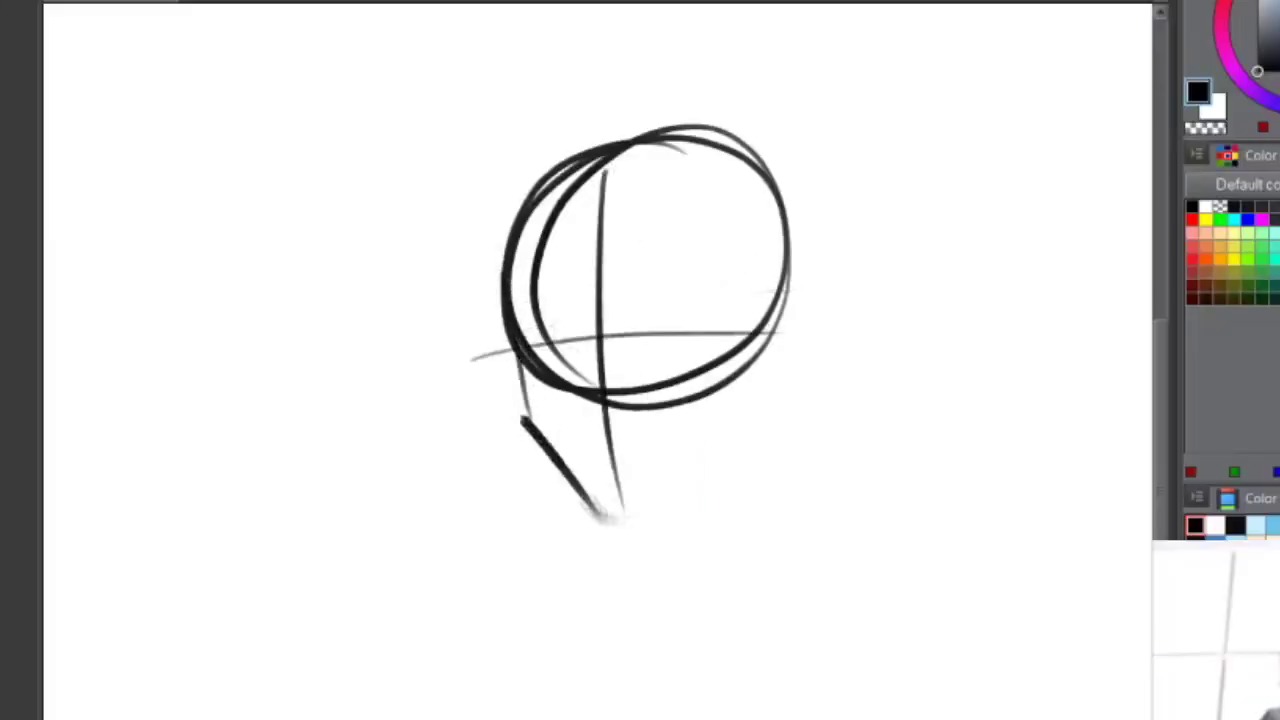
pyautogui.moveTo(752, 328); pyautogui.dragTo(748, 435)
pyautogui.moveTo(748, 435); pyautogui.dragTo(600, 518)
# Sketch the winged character's swept-back hair with rounded front locks, a ponytail and loose strands beside the ears
pyautogui.moveTo(606, 190); pyautogui.dragTo(760, 155)
pyautogui.moveTo(608, 190); pyautogui.dragTo(808, 248)
pyautogui.moveTo(618, 110); pyautogui.dragTo(604, 206)
pyautogui.moveTo(500, 208); pyautogui.dragTo(506, 318)
pyautogui.moveTo(760, 163); pyautogui.dragTo(833, 289)
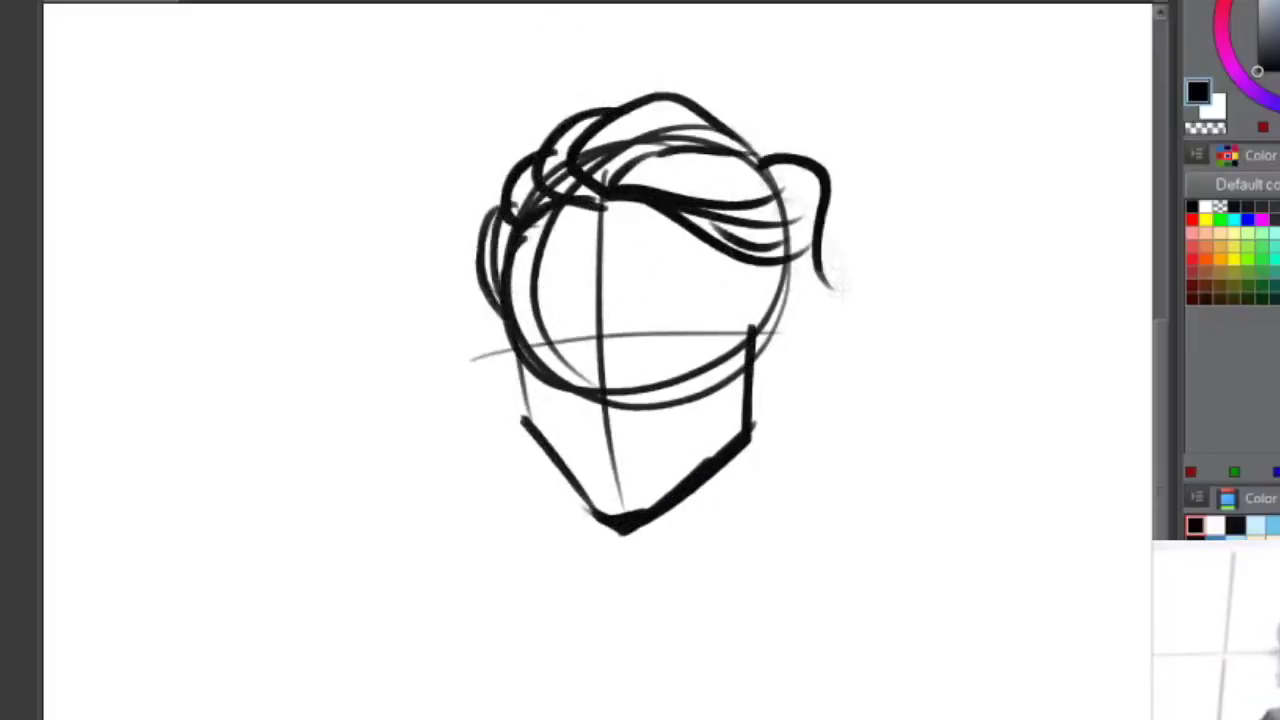
pyautogui.moveTo(780, 200); pyautogui.dragTo(802, 376)
pyautogui.moveTo(730, 256); pyautogui.dragTo(756, 400)
pyautogui.moveTo(508, 388); pyautogui.dragTo(517, 473)
# Sketch the winged character's nose, eyes, thick eyebrows and slanted smile along the face guidelines
pyautogui.moveTo(572, 408); pyautogui.dragTo(626, 425)
pyautogui.moveTo(630, 342); pyautogui.dragTo(720, 332)
pyautogui.moveTo(628, 283); pyautogui.dragTo(708, 288)
pyautogui.moveTo(524, 315); pyautogui.dragTo(578, 302)
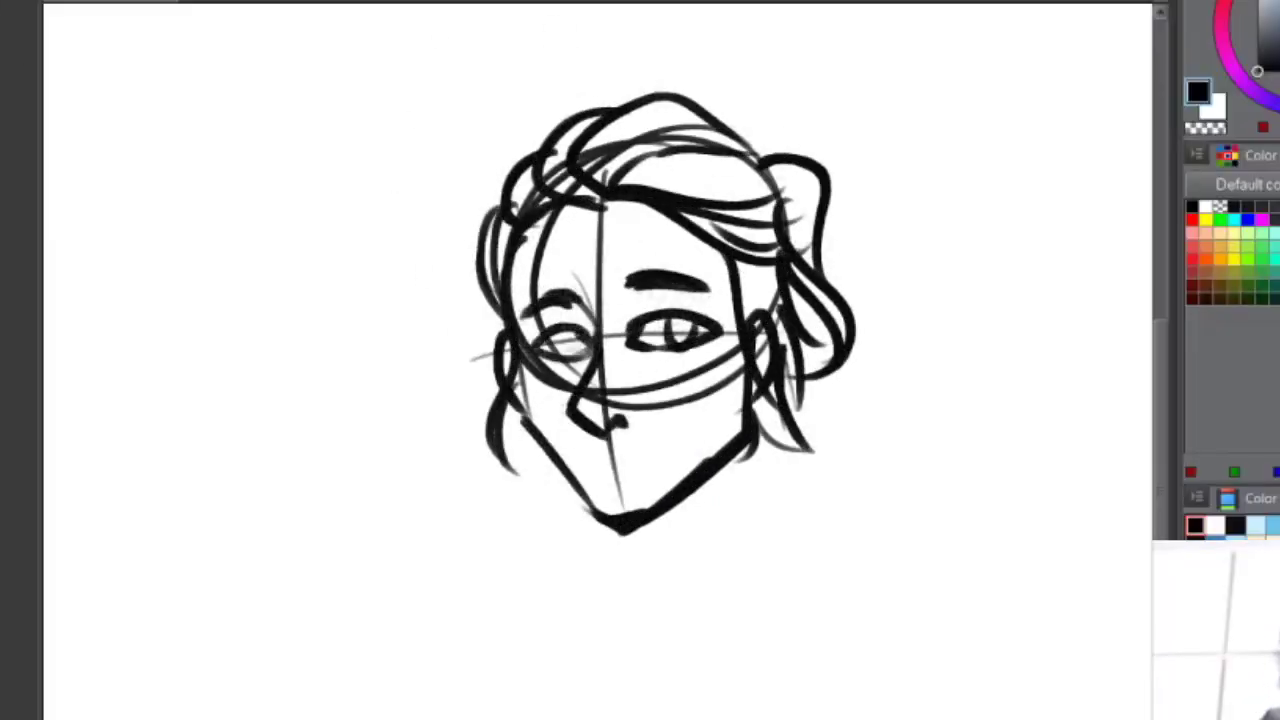
pyautogui.moveTo(622, 533); pyautogui.dragTo(597, 429)
pyautogui.moveTo(574, 363); pyautogui.dragTo(677, 309)
# Sketch the winged character's neck, sloping shoulder lines and deep V-shaped neckline below the jaw
pyautogui.moveTo(634, 434); pyautogui.dragTo(554, 480)
pyautogui.moveTo(617, 446); pyautogui.dragTo(657, 669)
pyautogui.moveTo(657, 669); pyautogui.dragTo(700, 537)
pyautogui.moveTo(700, 537); pyautogui.dragTo(734, 455)
pyautogui.moveTo(690, 373); pyautogui.dragTo(696, 420)
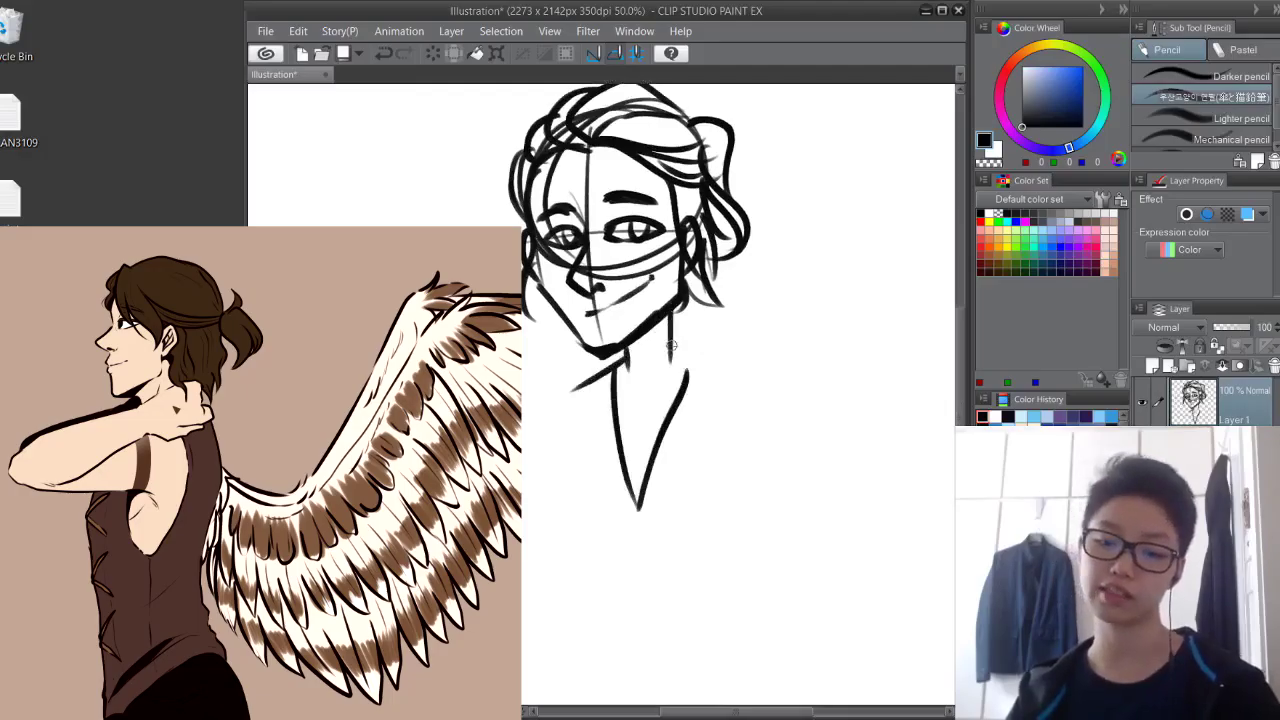
pyautogui.moveTo(670, 345); pyautogui.dragTo(735, 383)
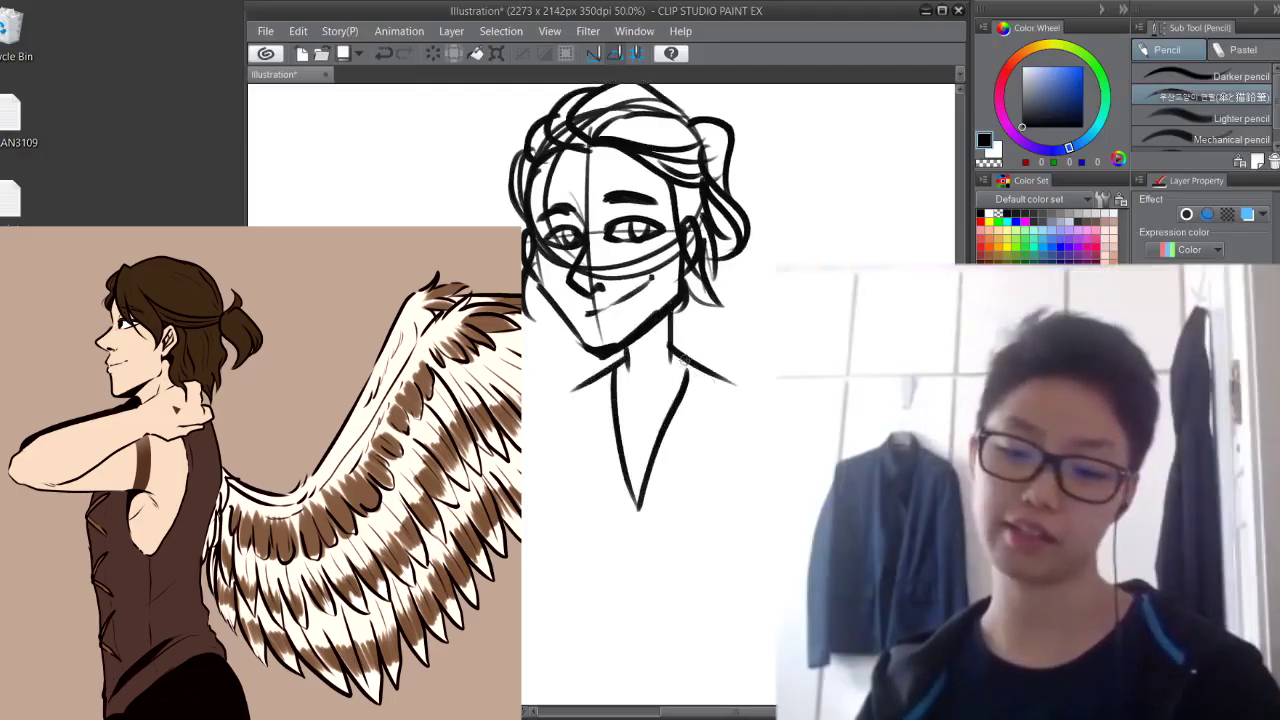
# Sketch the crossed lacing and centre seam below the V-neckline, the rounded shoulders, the upper arms and one vest armhole
pyautogui.moveTo(674, 424)
pyautogui.mouseDown()
pyautogui.moveTo(612, 468)
pyautogui.moveTo(658, 472)
pyautogui.moveTo(626, 580)
pyautogui.mouseUp()
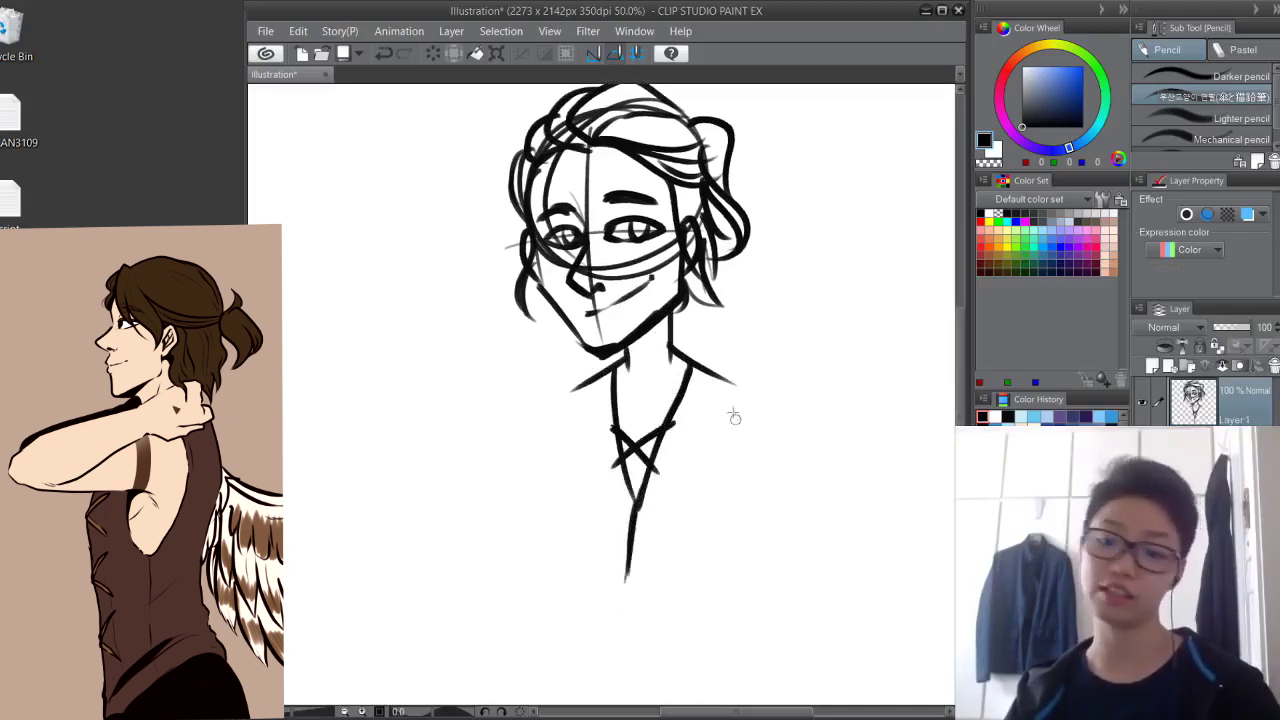
pyautogui.moveTo(711, 371)
pyautogui.mouseDown()
pyautogui.moveTo(755, 393)
pyautogui.moveTo(720, 512)
pyautogui.mouseUp()
pyautogui.moveTo(731, 393); pyautogui.dragTo(868, 505)
pyautogui.moveTo(590, 383); pyautogui.dragTo(481, 462)
pyautogui.moveTo(484, 466); pyautogui.dragTo(472, 505)
pyautogui.moveTo(541, 395); pyautogui.dragTo(530, 505)
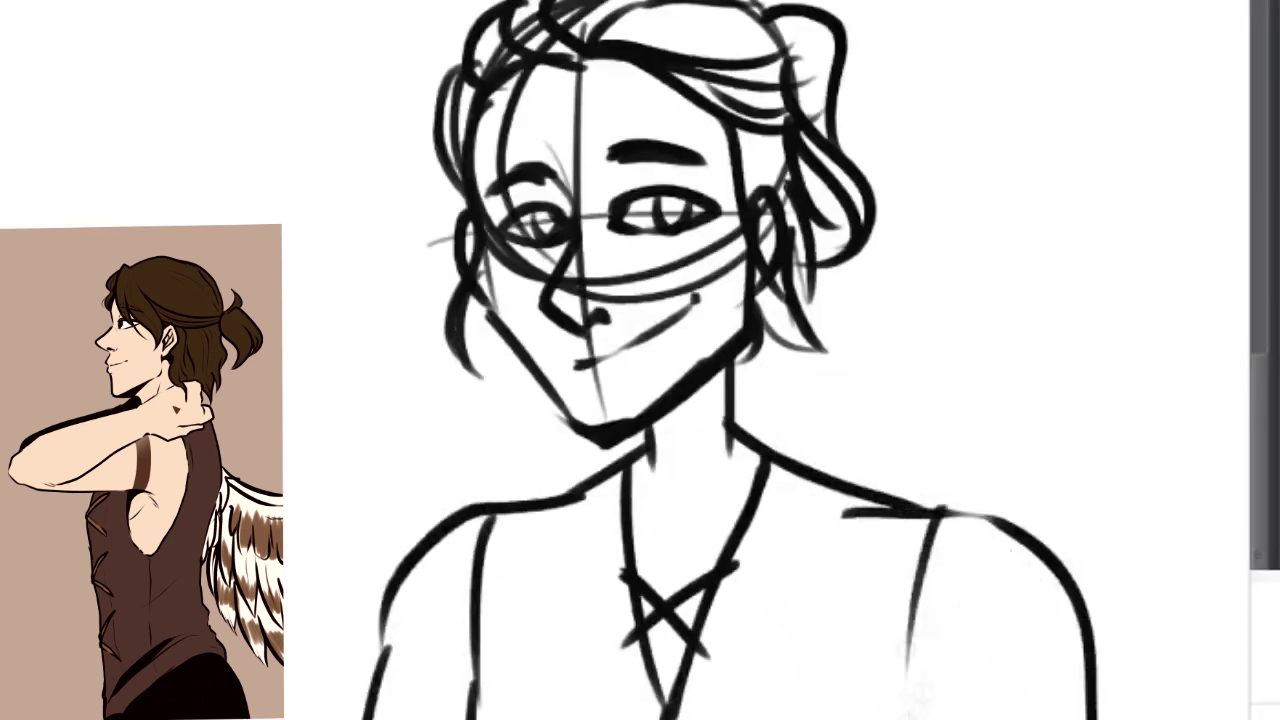
# Sketch the other armhole, the collarbones and neck line, a dark shadow under the jaw and loose hair strands beside the cheek
pyautogui.moveTo(784, 391); pyautogui.dragTo(760, 505)
pyautogui.moveTo(888, 506); pyautogui.dragTo(754, 504)
pyautogui.moveTo(740, 362); pyautogui.dragTo(645, 430)
pyautogui.moveTo(490, 230); pyautogui.dragTo(498, 362)
pyautogui.moveTo(472, 260); pyautogui.dragTo(570, 425)
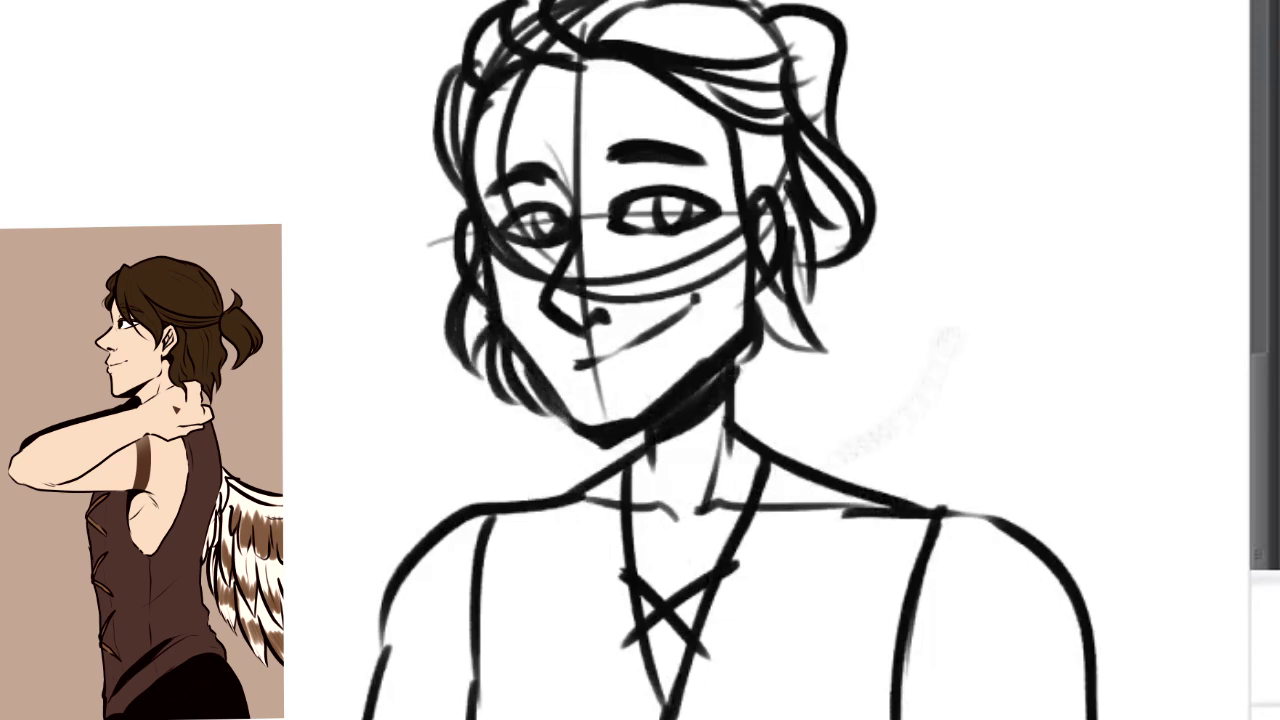
# Ink the side of the face, the angular jaw and both ears in black over the faded sketch
pyautogui.scroll(3, 660, 360)
pyautogui.scroll(3, 660, 360)
pyautogui.moveTo(474, 304)
pyautogui.mouseDown()
pyautogui.moveTo(476, 515)
pyautogui.moveTo(574, 718)
pyautogui.mouseUp()
pyautogui.moveTo(698, 718); pyautogui.dragTo(819, 540)
pyautogui.moveTo(816, 464); pyautogui.dragTo(822, 570)
pyautogui.moveTo(852, 466); pyautogui.dragTo(828, 544)
pyautogui.moveTo(462, 456); pyautogui.dragTo(474, 548)
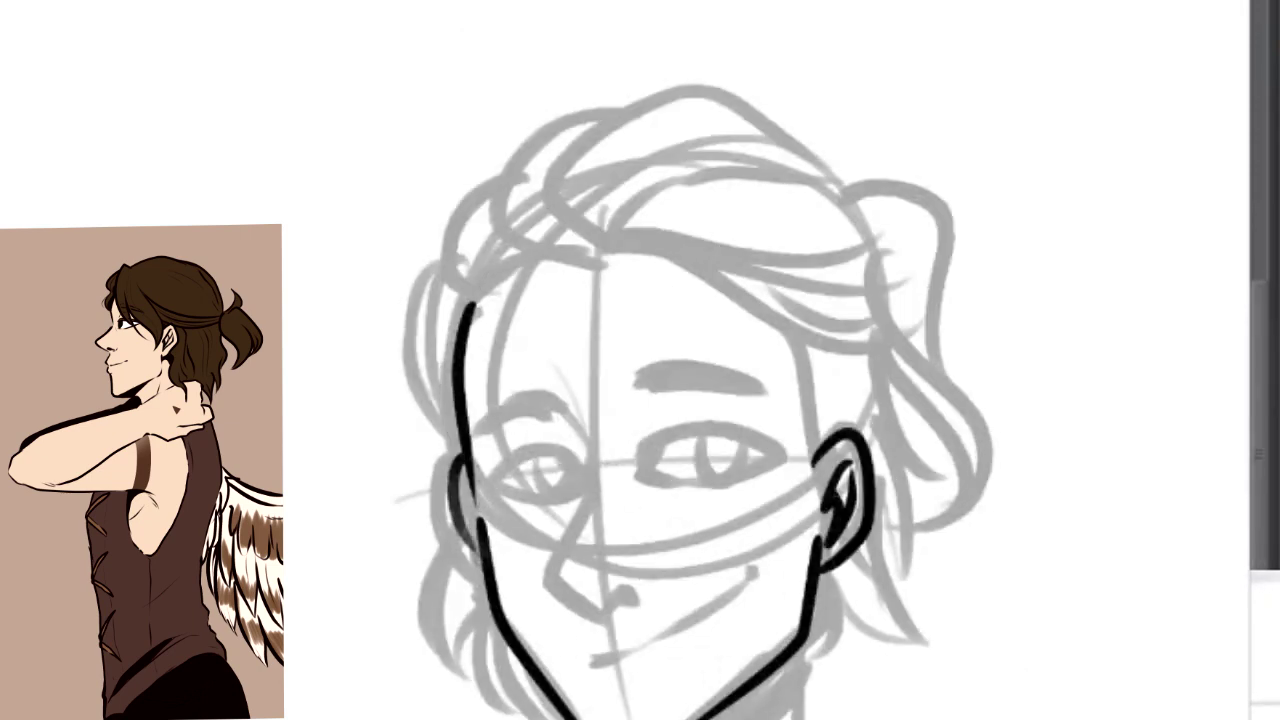
# Ink the pointed nose, both eyes, the eyebrows and the slanted smile over the sketched features
pyautogui.moveTo(588, 468); pyautogui.dragTo(605, 612)
pyautogui.moveTo(614, 598); pyautogui.dragTo(636, 606)
pyautogui.moveTo(636, 470)
pyautogui.mouseDown()
pyautogui.moveTo(775, 455)
pyautogui.moveTo(752, 486)
pyautogui.mouseUp()
pyautogui.moveTo(636, 394); pyautogui.dragTo(770, 390)
pyautogui.moveTo(480, 438); pyautogui.dragTo(565, 420)
pyautogui.moveTo(496, 476)
pyautogui.mouseDown()
pyautogui.moveTo(588, 470)
pyautogui.moveTo(604, 488)
pyautogui.mouseUp()
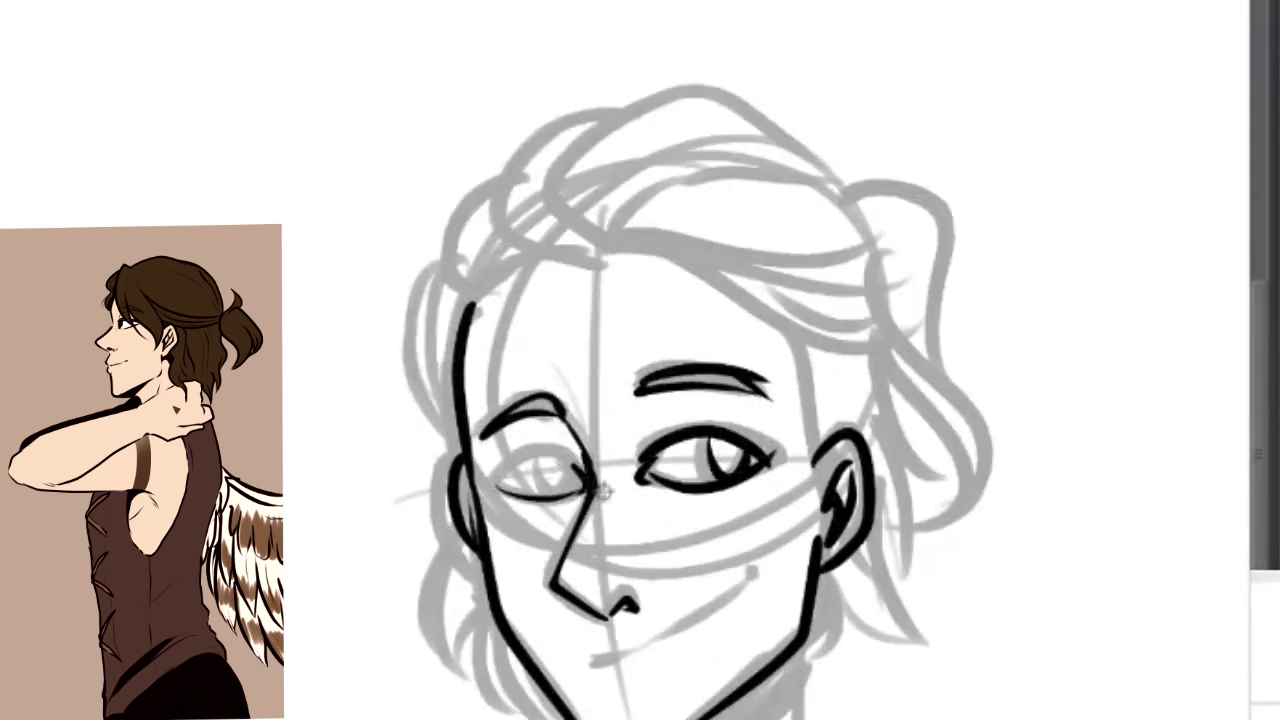
pyautogui.moveTo(545, 455); pyautogui.dragTo(585, 495)
pyautogui.moveTo(590, 660); pyautogui.dragTo(755, 575)
# Ink the jagged hairline, the swept-back hair with rounded locks and the loose strands around the ears
pyautogui.moveTo(460, 312); pyautogui.dragTo(610, 250)
pyautogui.moveTo(490, 270); pyautogui.dragTo(726, 140)
pyautogui.moveTo(450, 300); pyautogui.dragTo(500, 180)
pyautogui.moveTo(680, 140); pyautogui.dragTo(880, 330)
pyautogui.moveTo(880, 350); pyautogui.dragTo(905, 530)
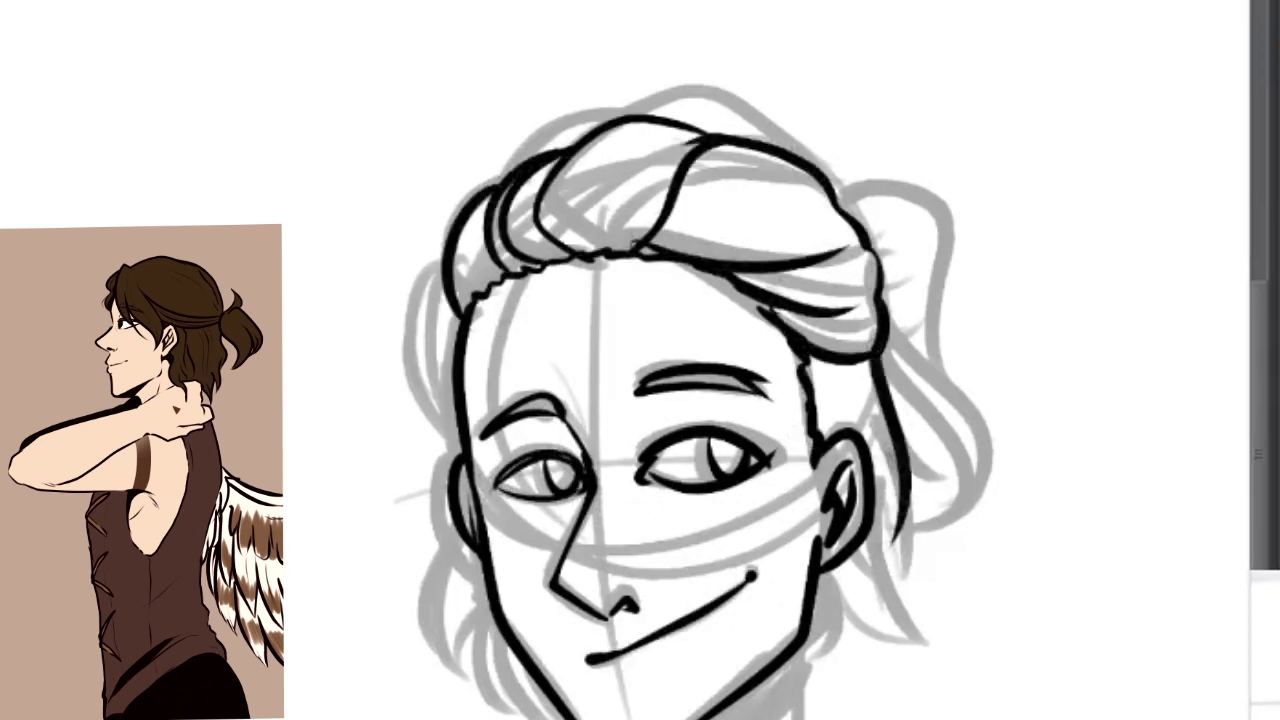
pyautogui.moveTo(824, 570); pyautogui.dragTo(893, 638)
pyautogui.moveTo(472, 560); pyautogui.dragTo(534, 680)
# Ink the neck, collarbones, laced V-neckline, shoulders, upper arms and vest armholes over the sketch
pyautogui.moveTo(700, 560); pyautogui.dragTo(636, 205)
pyautogui.moveTo(432, 512); pyautogui.dragTo(632, 534)
pyautogui.moveTo(652, 536); pyautogui.dragTo(916, 506)
pyautogui.moveTo(800, 450); pyautogui.dragTo(604, 358)
pyautogui.moveTo(752, 416); pyautogui.dragTo(1022, 690)
pyautogui.moveTo(580, 342); pyautogui.dragTo(470, 718)
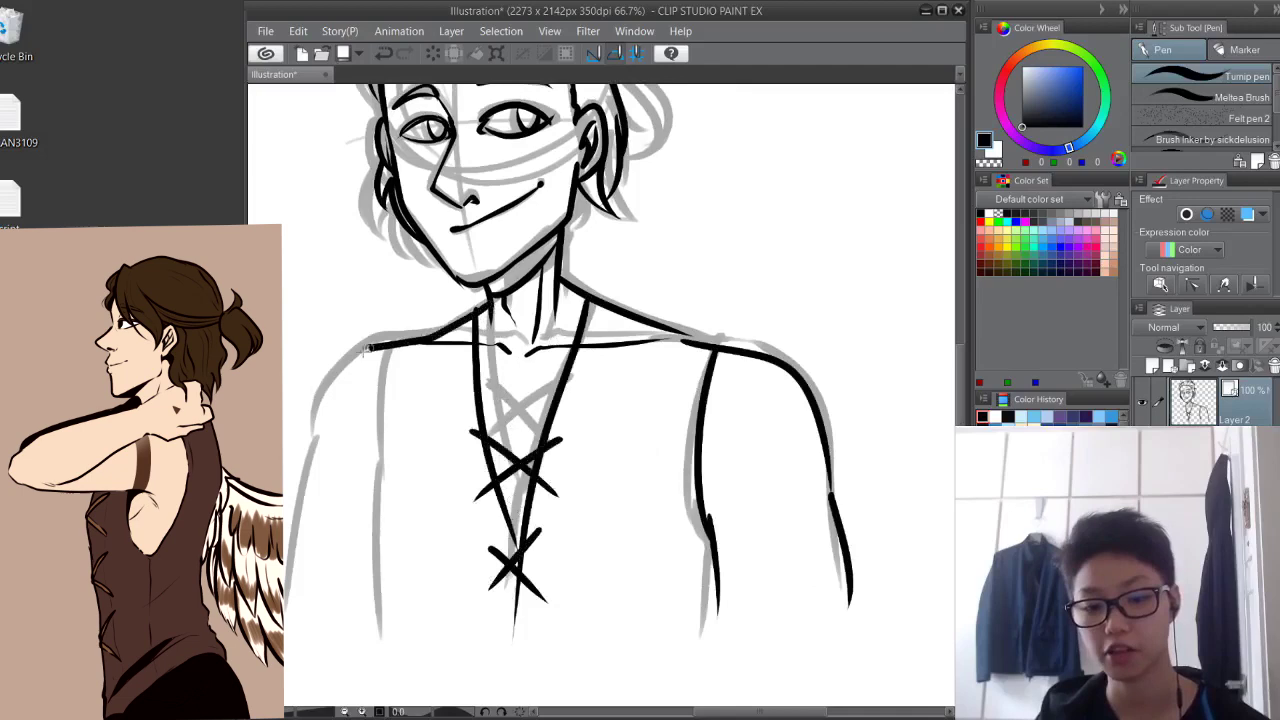
pyautogui.moveTo(366, 348)
pyautogui.mouseDown()
pyautogui.moveTo(313, 495)
pyautogui.moveTo(290, 618)
pyautogui.moveTo(381, 498)
pyautogui.moveTo(379, 632)
pyautogui.mouseUp()
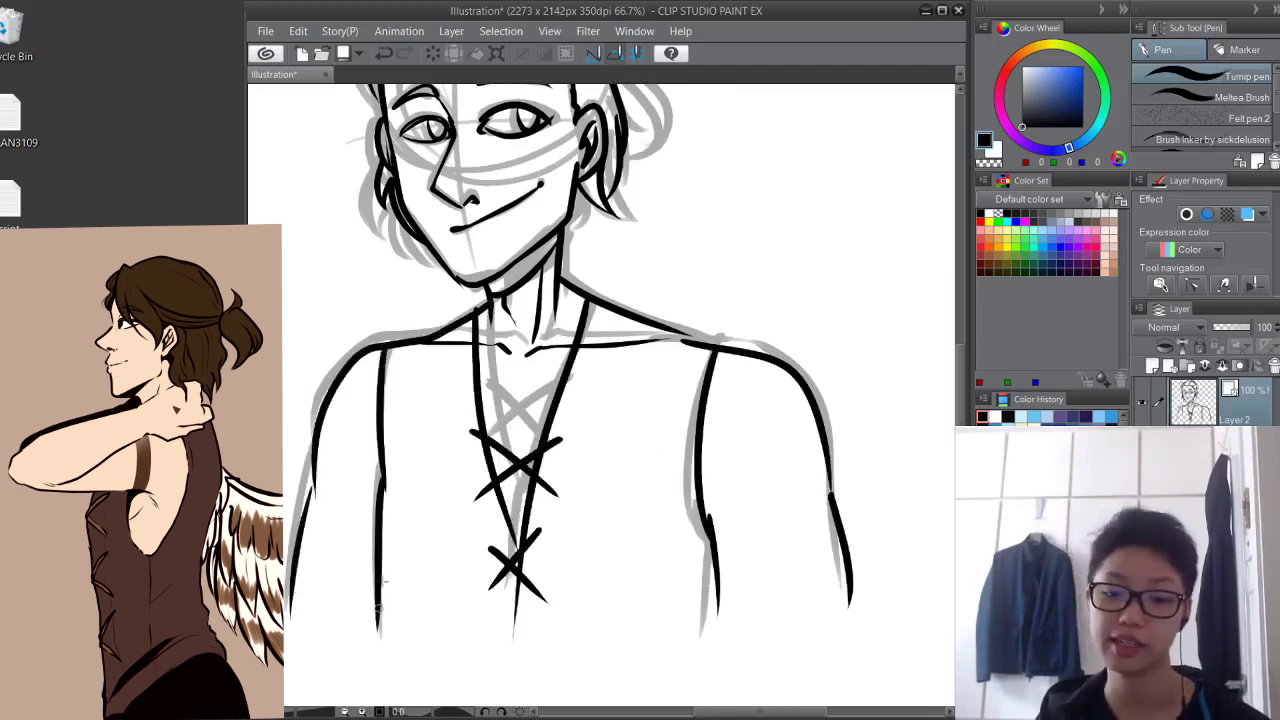
# Ink the raised tuft at the crown and the curled strand behind the head, and hide the rough sketch layer
pyautogui.moveTo(533, 354); pyautogui.dragTo(551, 570)
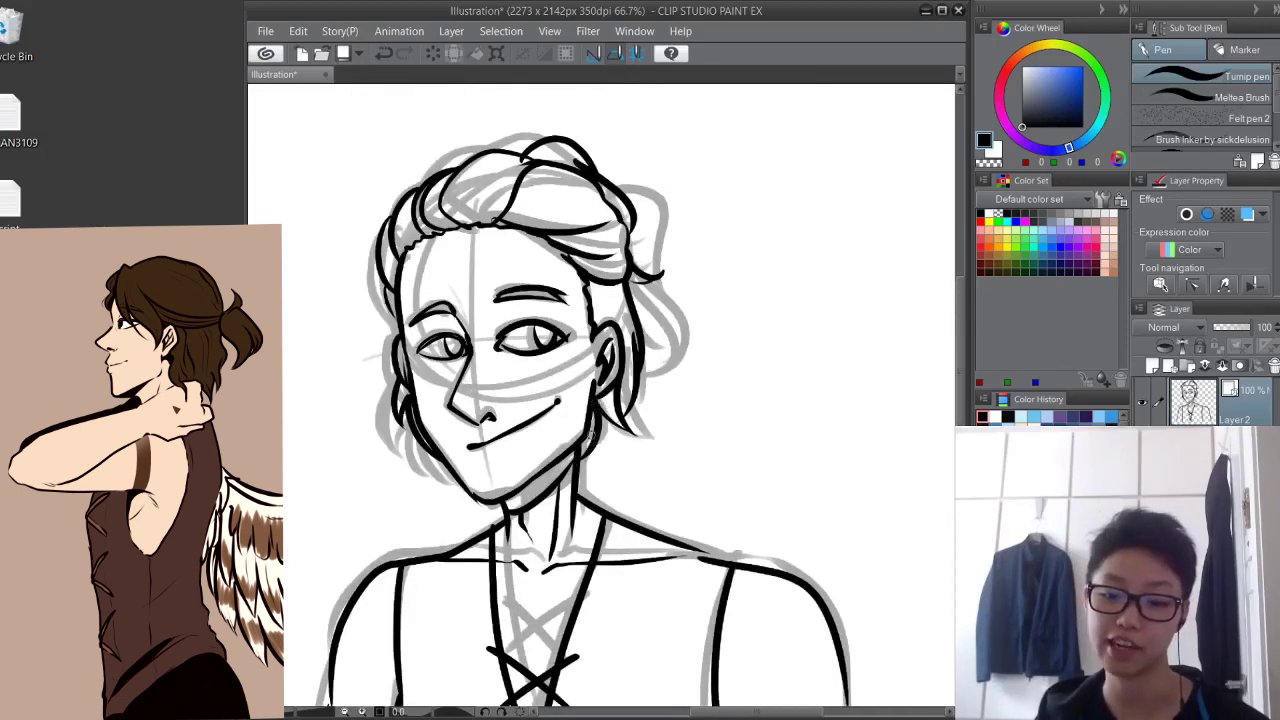
pyautogui.click(1212, 452)
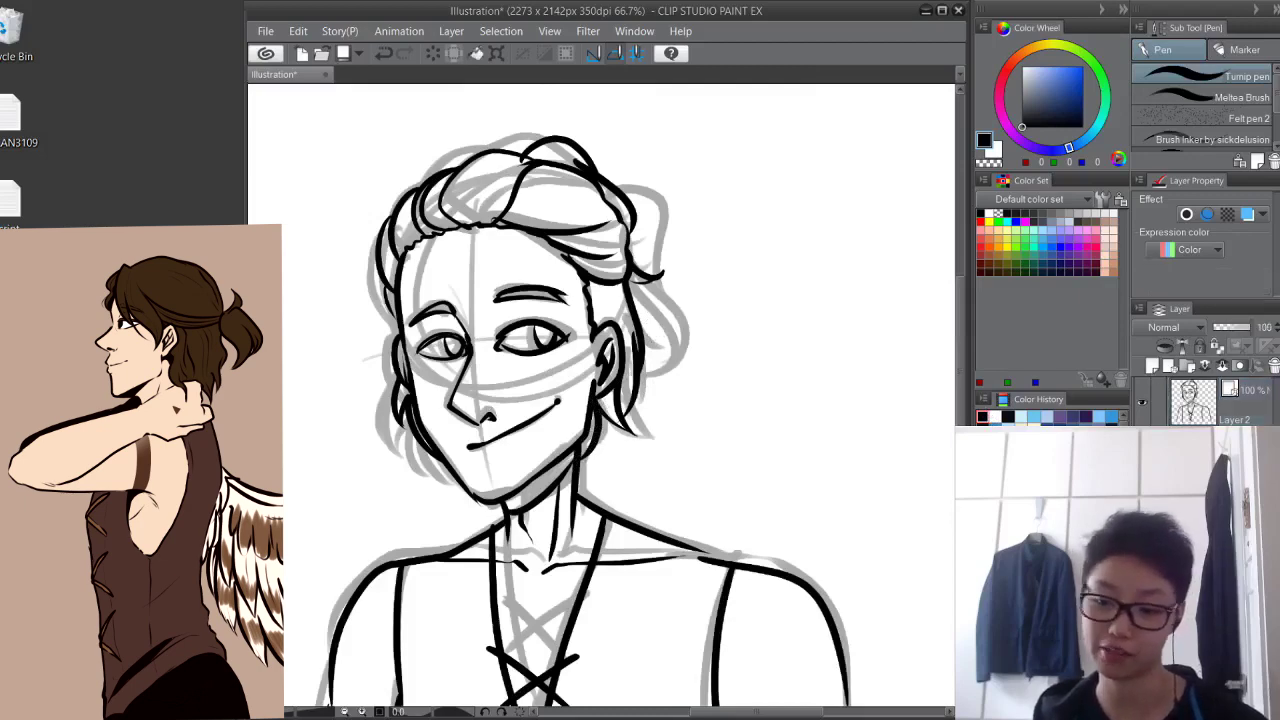
pyautogui.click(1142, 452)
pyautogui.moveTo(690, 335); pyautogui.dragTo(837, 310)
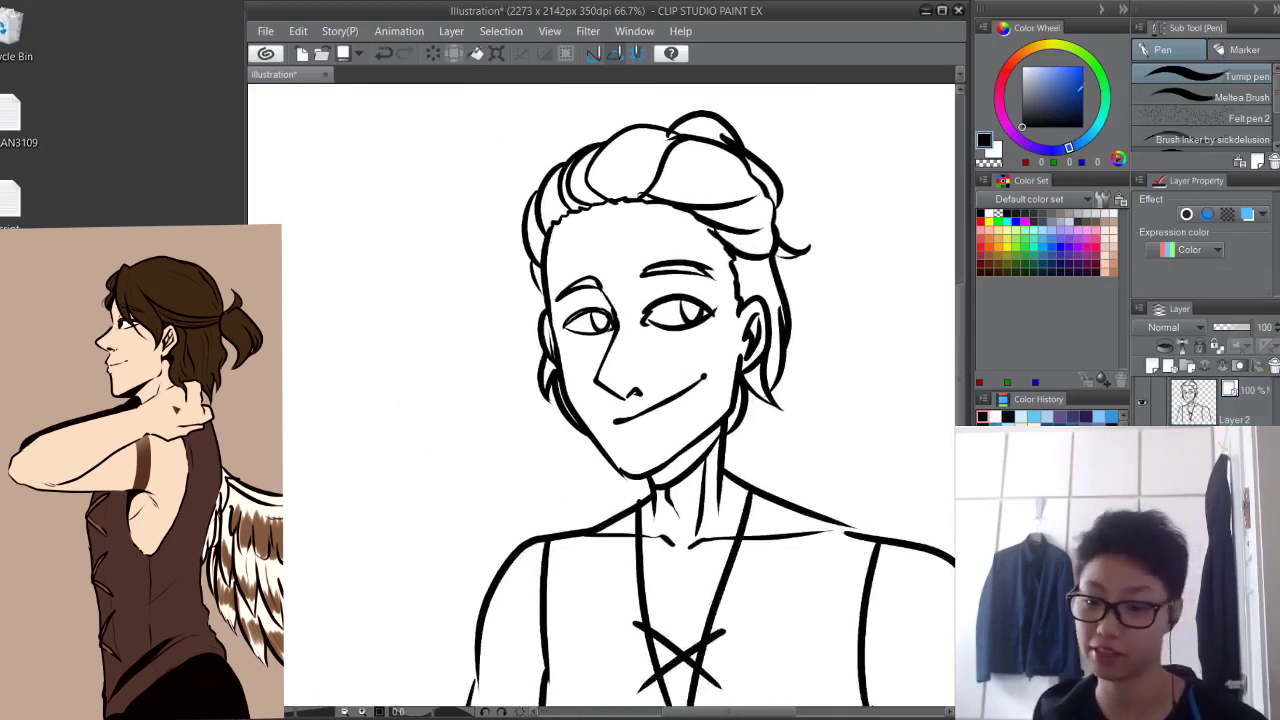
# Fill the hair sections with dark brown (RGB 80, 54, 36), using fill that refers to other layers
pyautogui.click(1023, 55)
pyautogui.press('g')
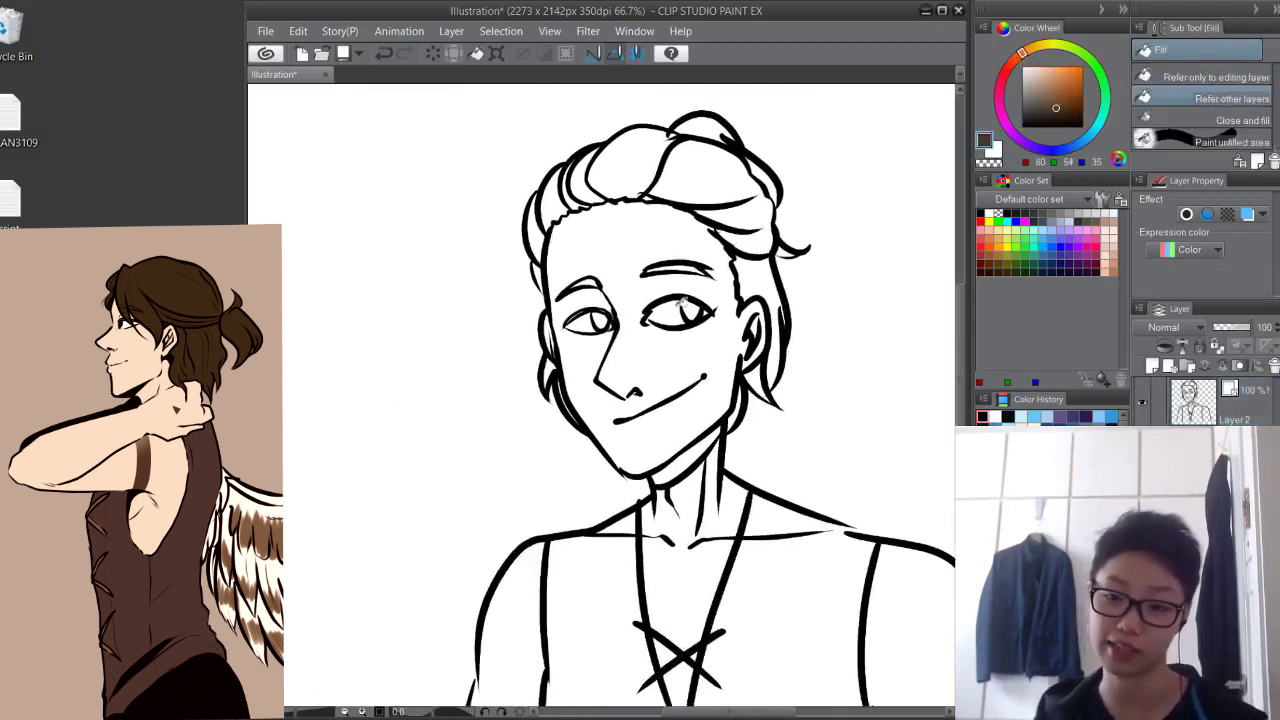
pyautogui.click(704, 170)
pyautogui.click(766, 255)
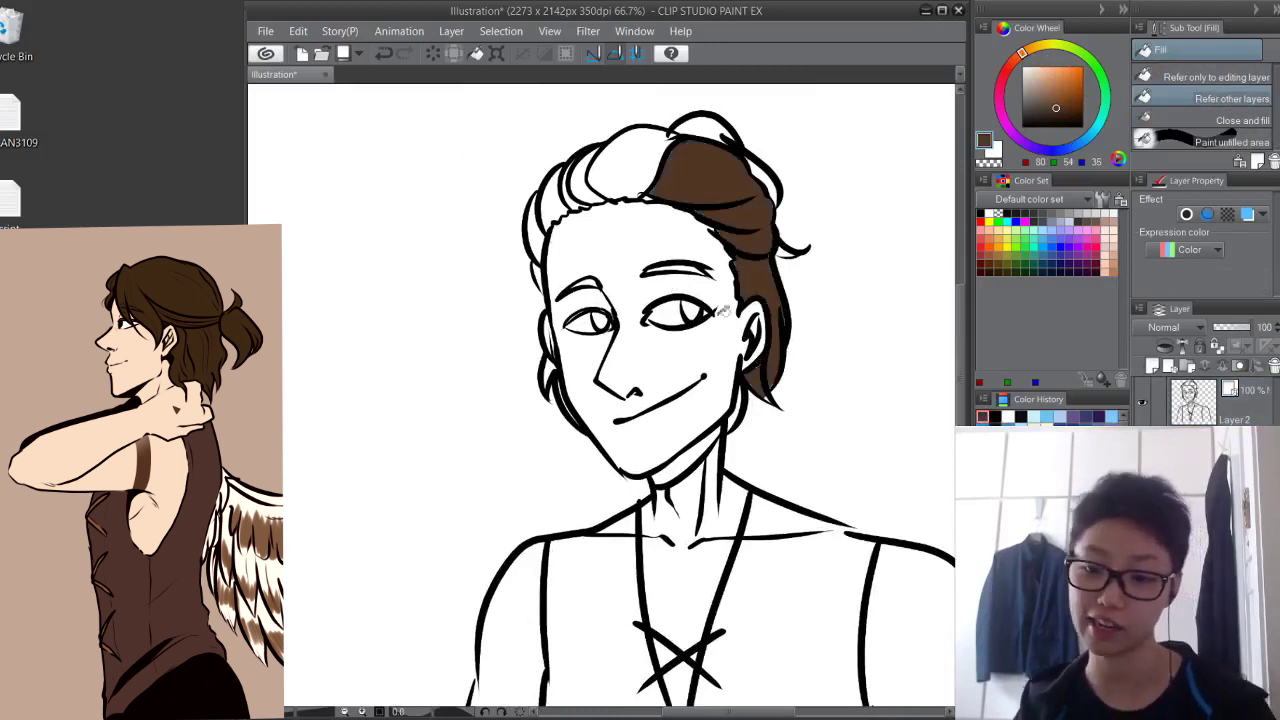
pyautogui.click(647, 159)
pyautogui.click(578, 193)
pyautogui.click(548, 218)
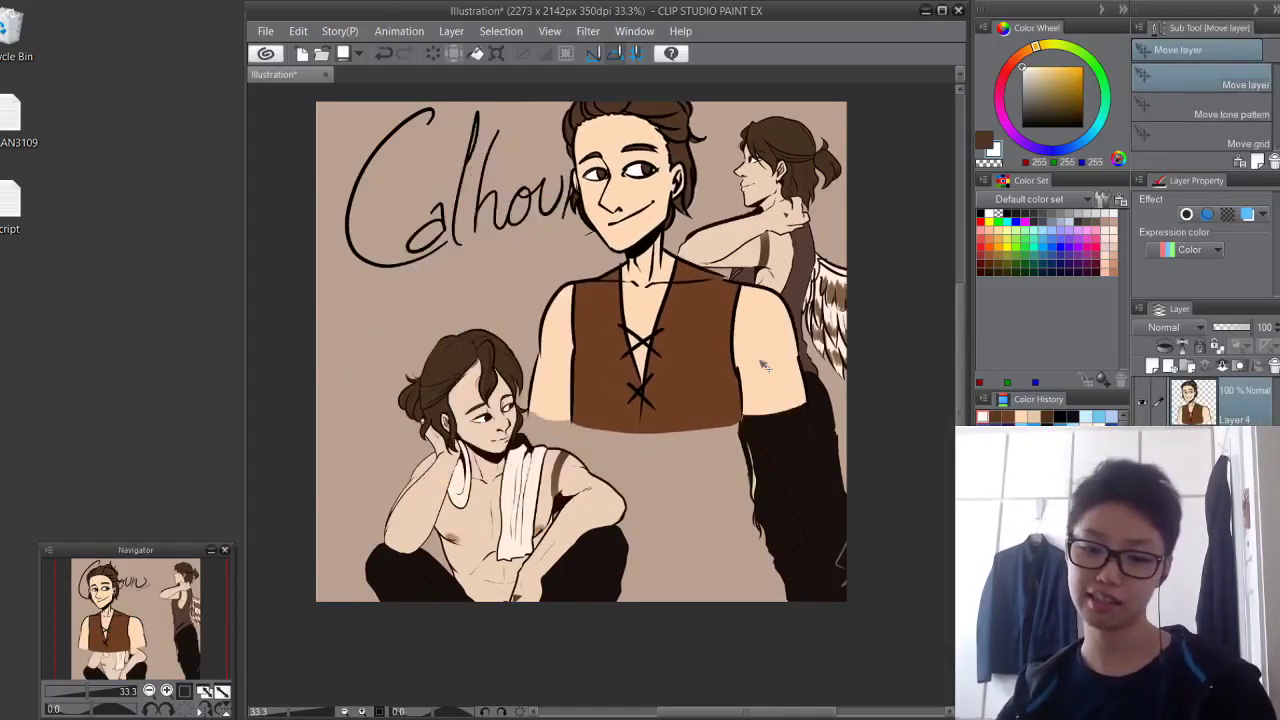
# Move the coloured portrait down the reference illustration and over the seated figure, clear of the standing winged figure
pyautogui.moveTo(760, 400); pyautogui.dragTo(743, 450)
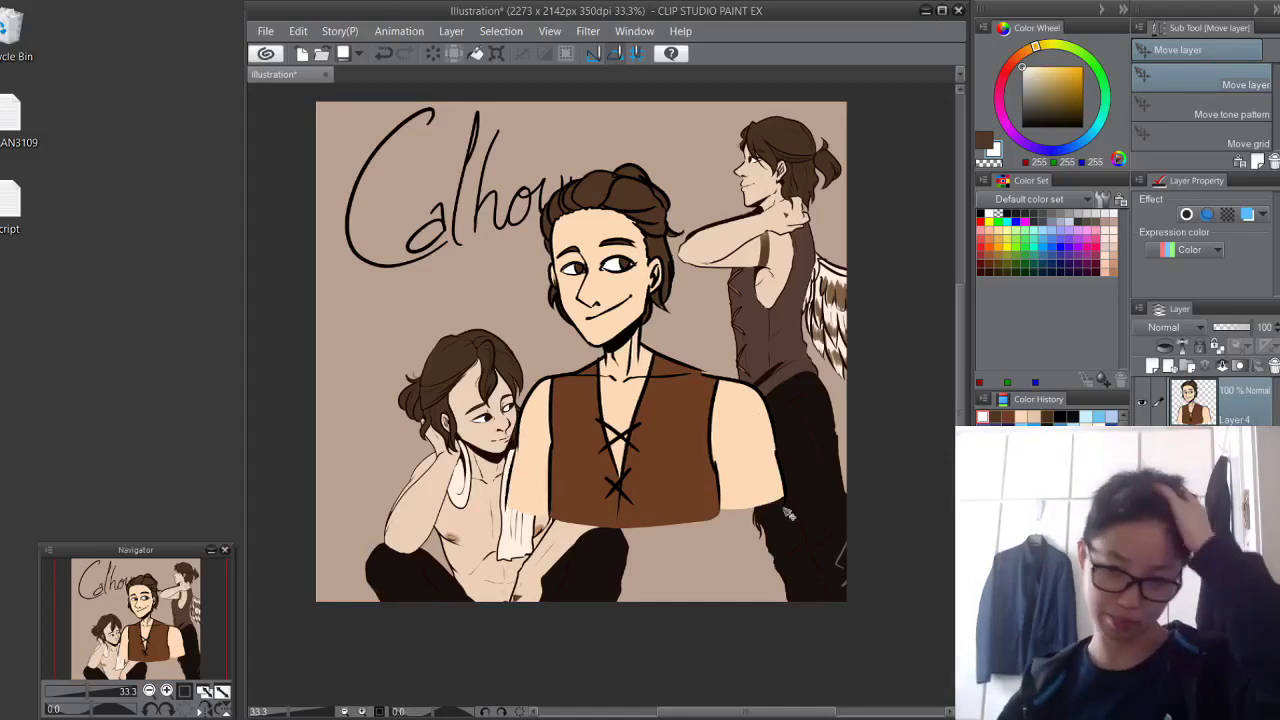
pyautogui.moveTo(788, 514); pyautogui.dragTo(719, 520)
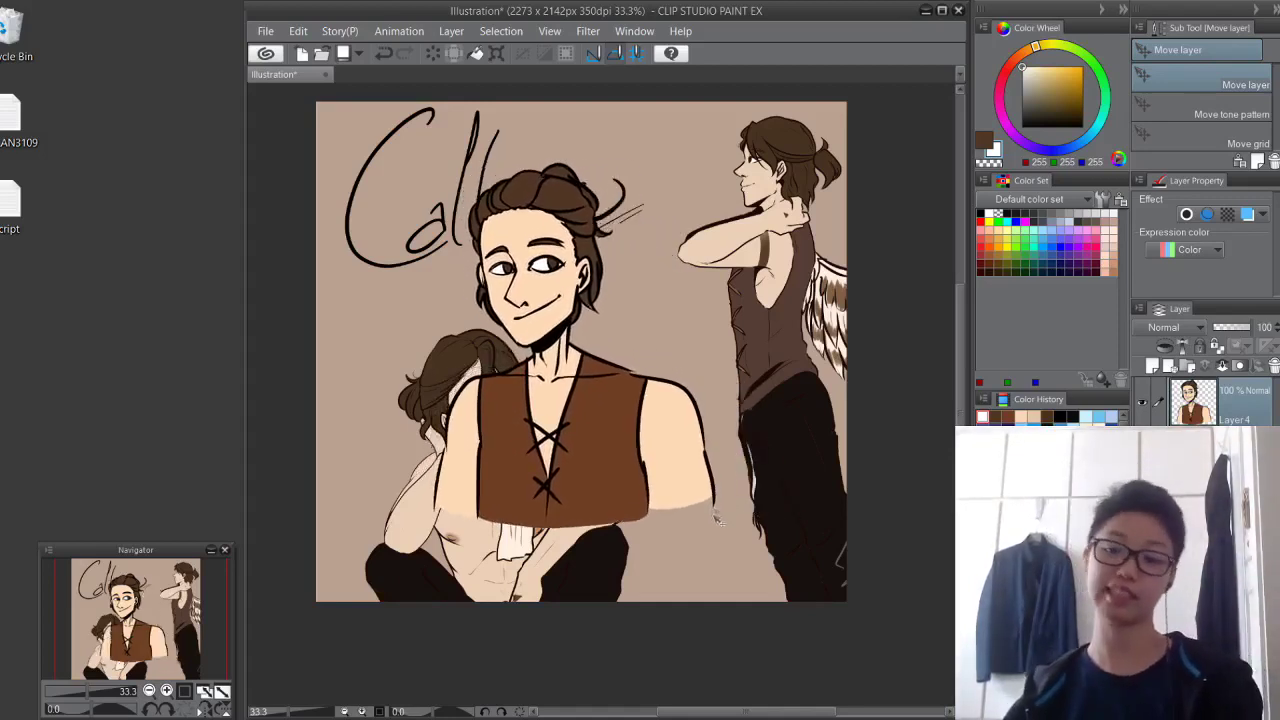